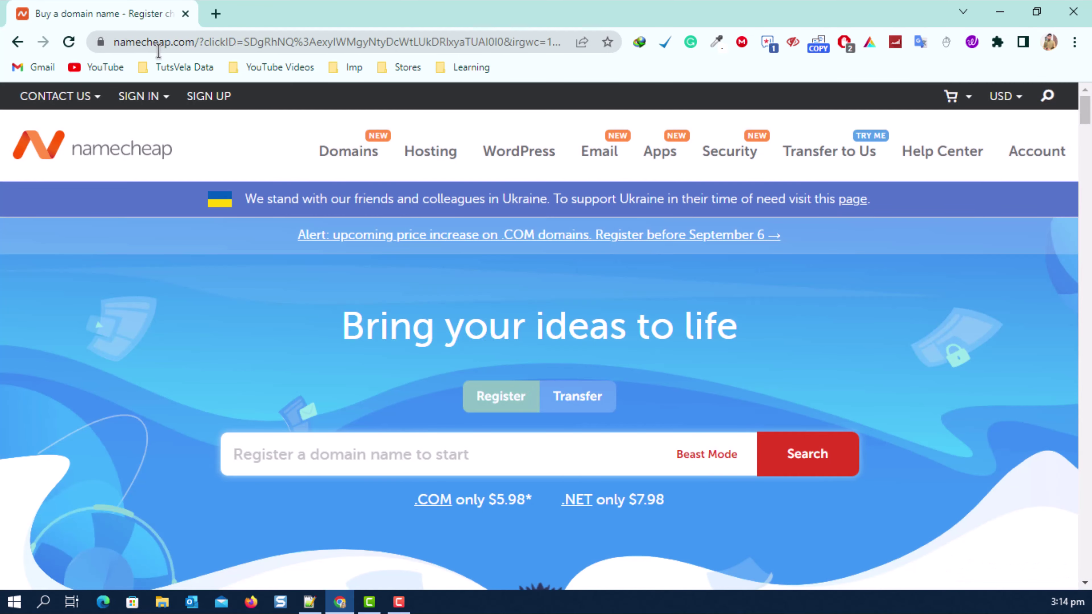
Open Namecheap's Shared Hosting plans with the US datacenter kept.
{"action": "mouse_move", "coordinate": [448, 156]}
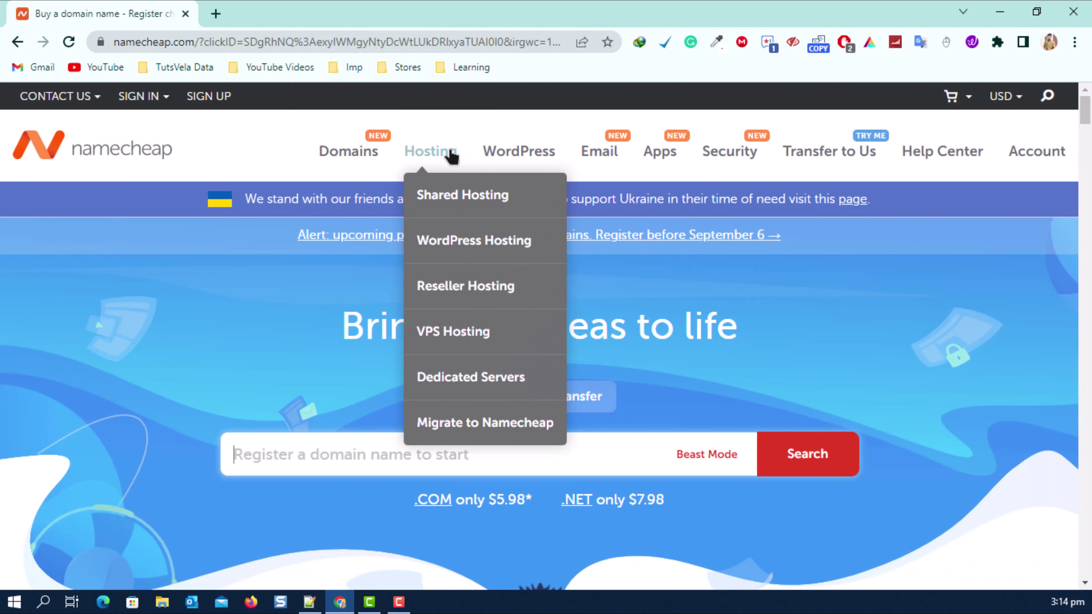
{"action": "left_click", "coordinate": [435, 194]}
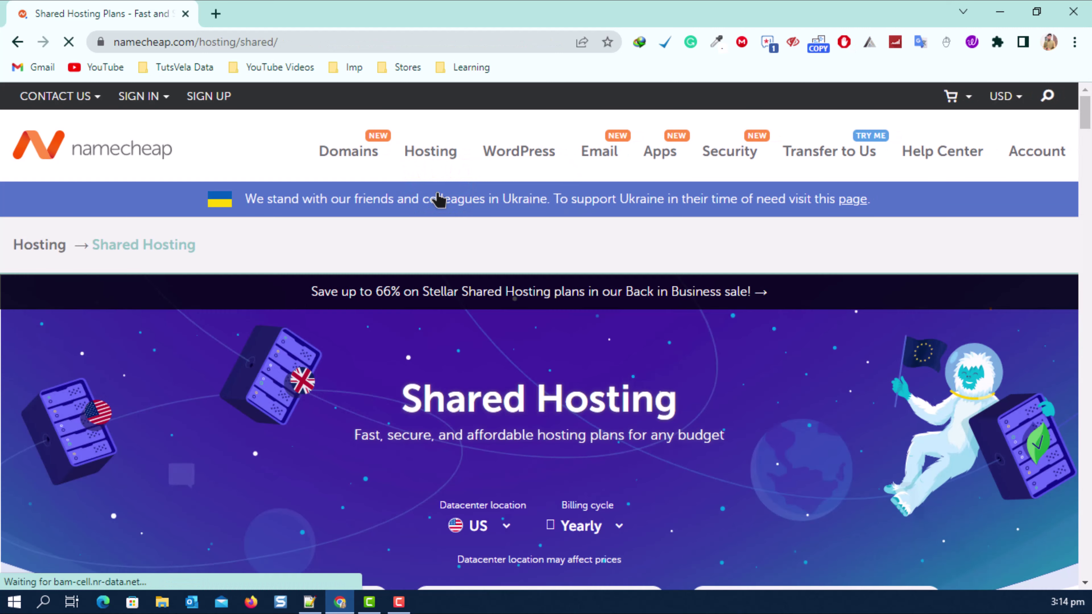
{"action": "scroll", "coordinate": [407, 285], "scroll_direction": "down", "scroll_amount": 5}
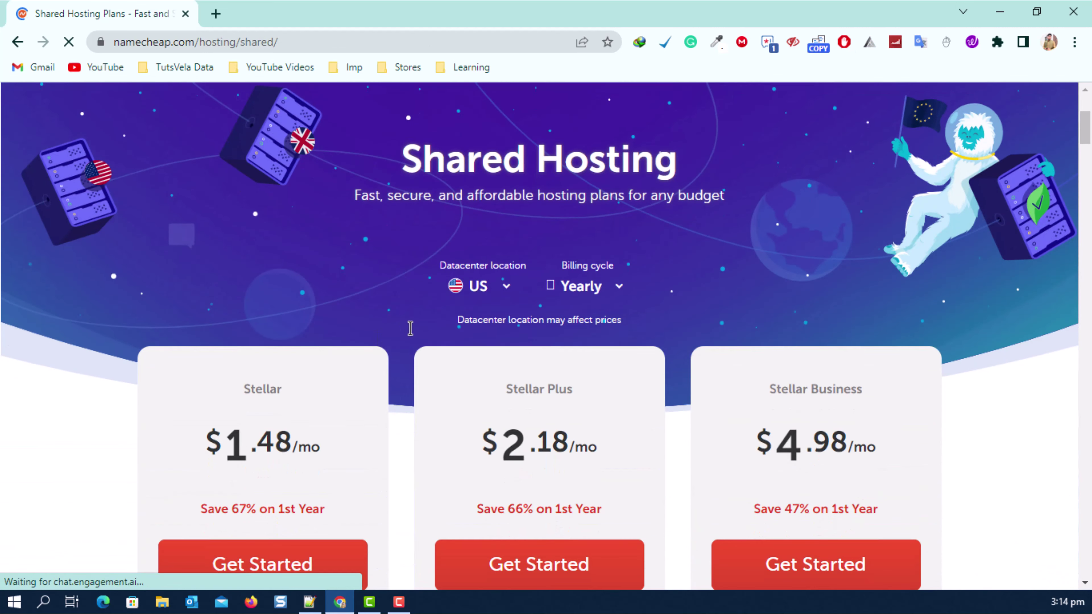
{"action": "left_click", "coordinate": [428, 264]}
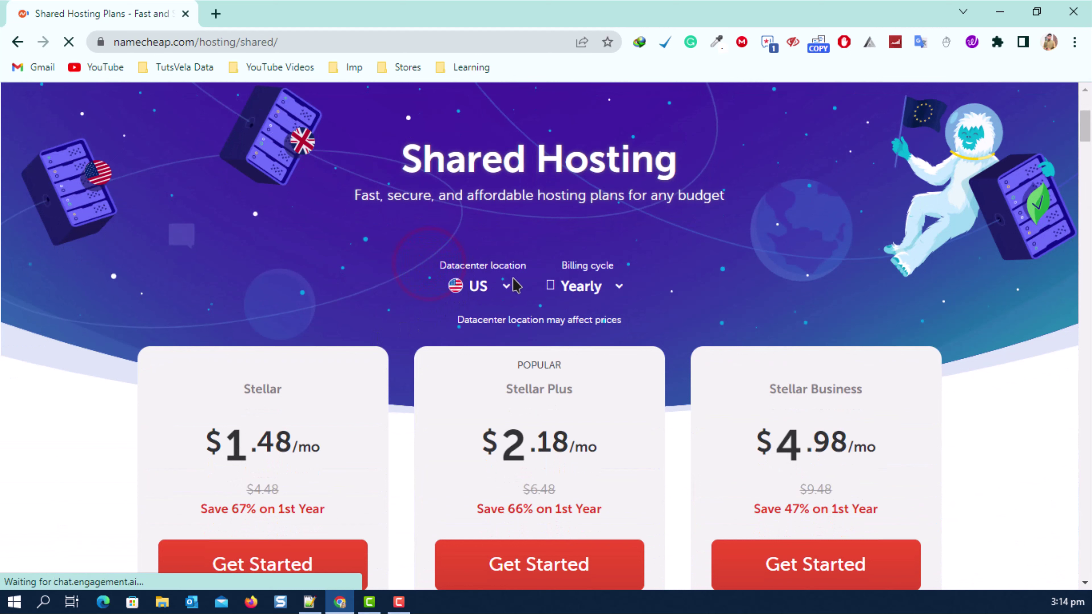
{"action": "left_click", "coordinate": [506, 285]}
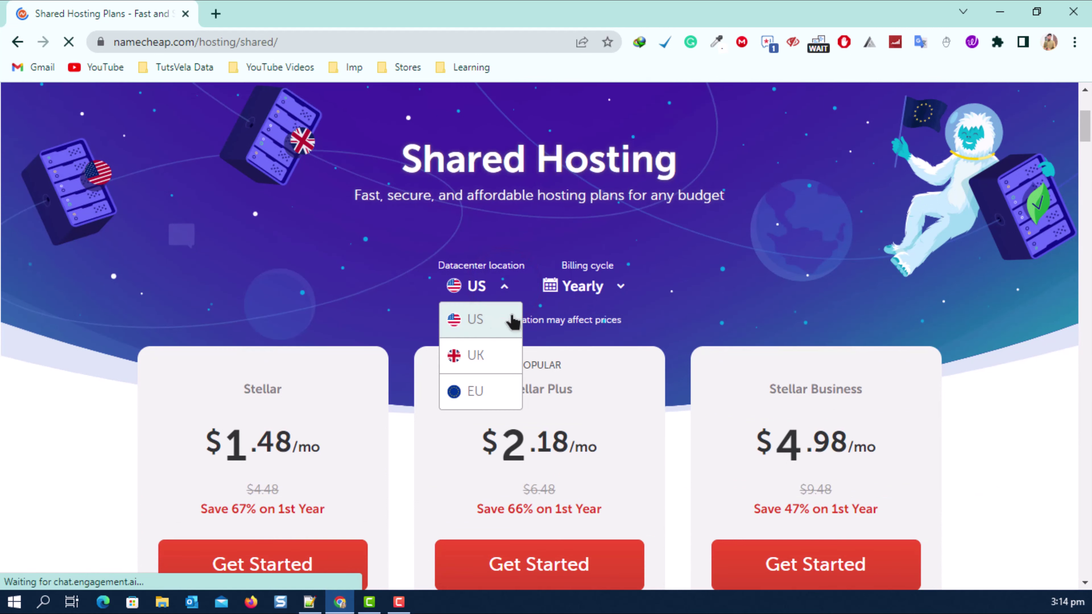
{"action": "left_click", "coordinate": [672, 284]}
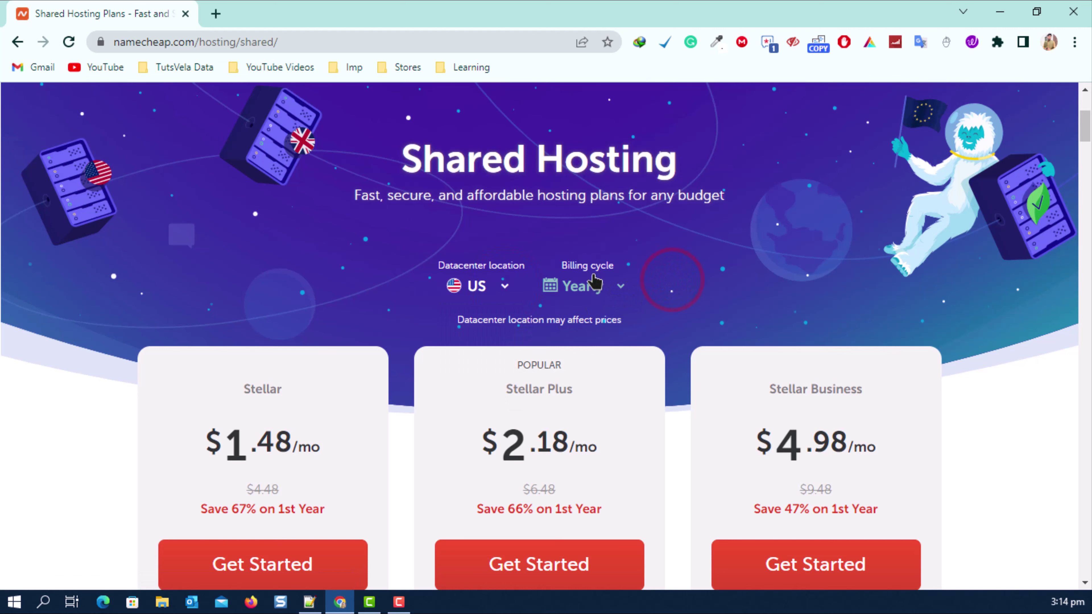
Compare the Stellar, Stellar Plus and Stellar Business plan prices.
{"action": "scroll", "coordinate": [588, 305], "scroll_direction": "down", "scroll_amount": 6}
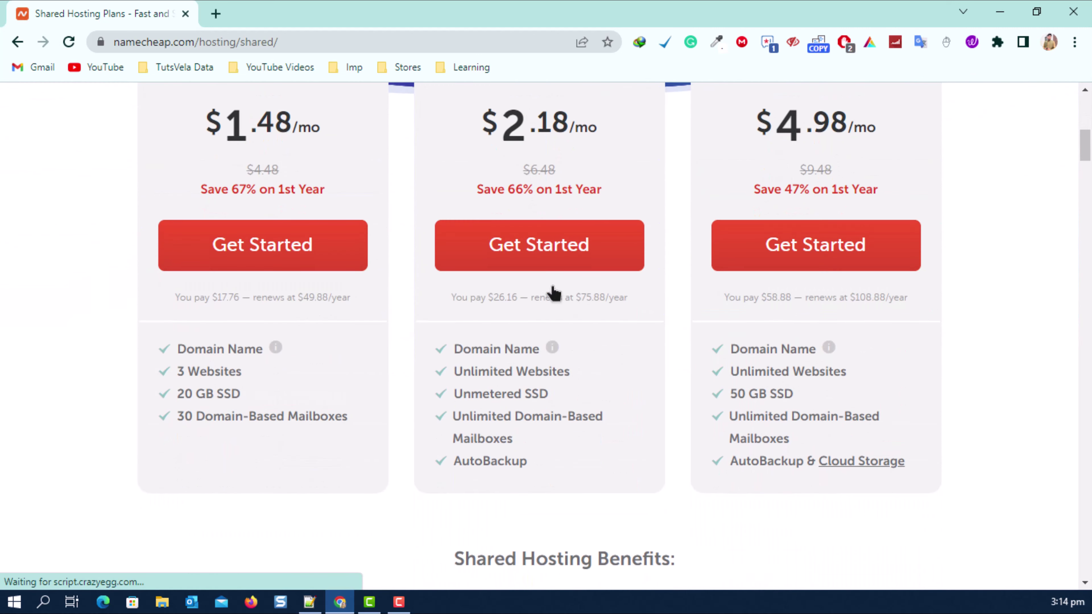
{"action": "scroll", "coordinate": [553, 292], "scroll_direction": "up", "scroll_amount": 2}
{"action": "left_click_drag", "start_coordinate": [485, 148], "coordinate": [591, 179]}
{"action": "scroll", "coordinate": [592, 179], "scroll_direction": "up", "scroll_amount": 2}
{"action": "left_click", "coordinate": [490, 226]}
{"action": "left_click_drag", "start_coordinate": [492, 235], "coordinate": [587, 242]}
{"action": "scroll", "coordinate": [588, 241], "scroll_direction": "down", "scroll_amount": 2}
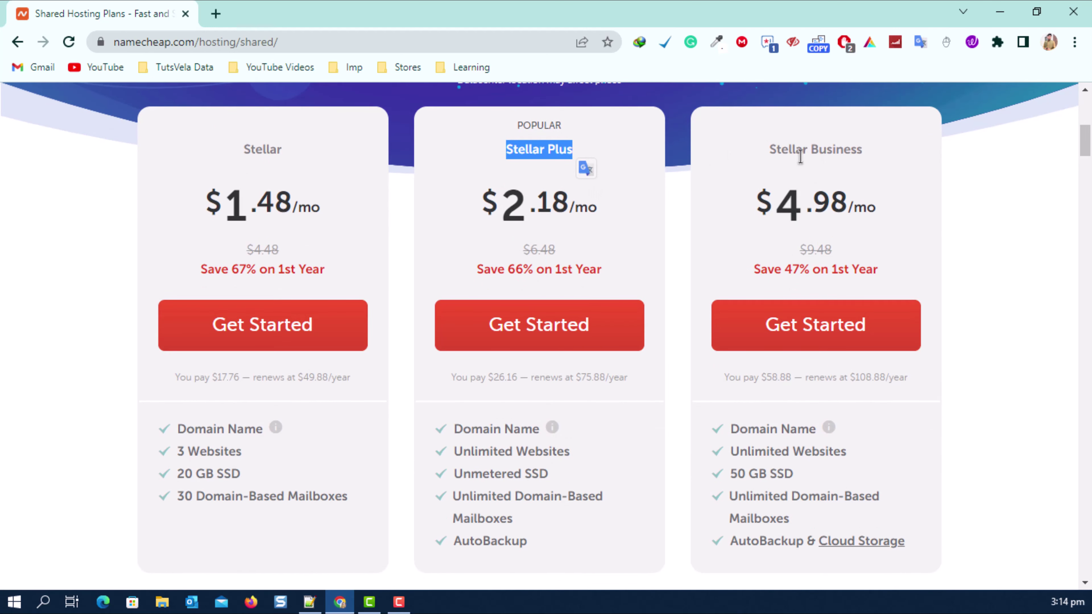
{"action": "left_click", "coordinate": [772, 147]}
{"action": "left_click_drag", "start_coordinate": [771, 147], "coordinate": [614, 166]}
{"action": "left_click", "coordinate": [595, 160]}
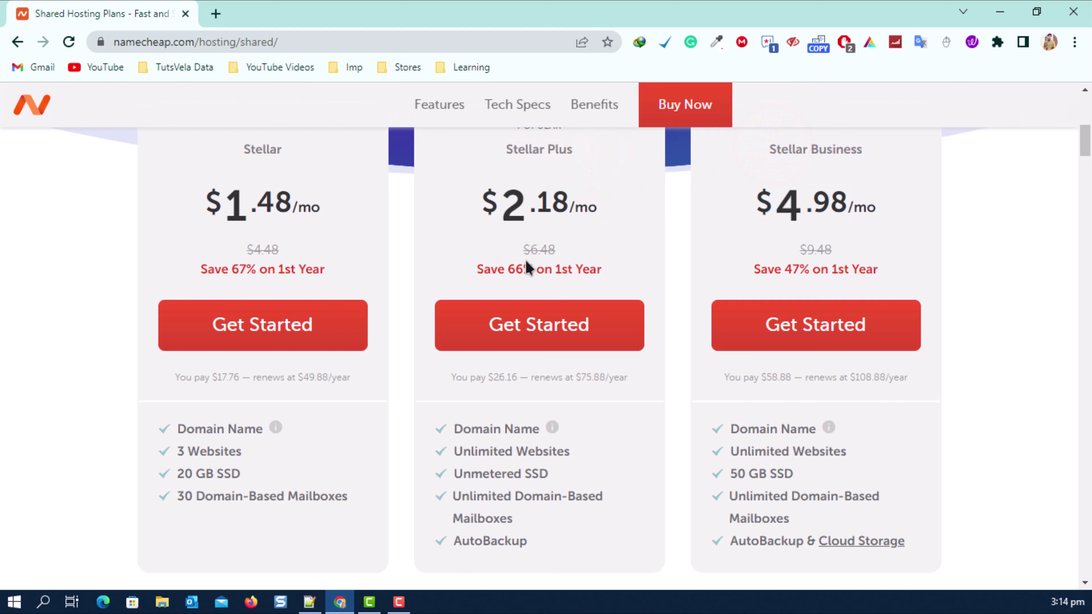
Choose Stellar Plus at $26.16 for the first year, with a $75.88 renewal.
{"action": "left_click_drag", "start_coordinate": [489, 377], "coordinate": [518, 378]}
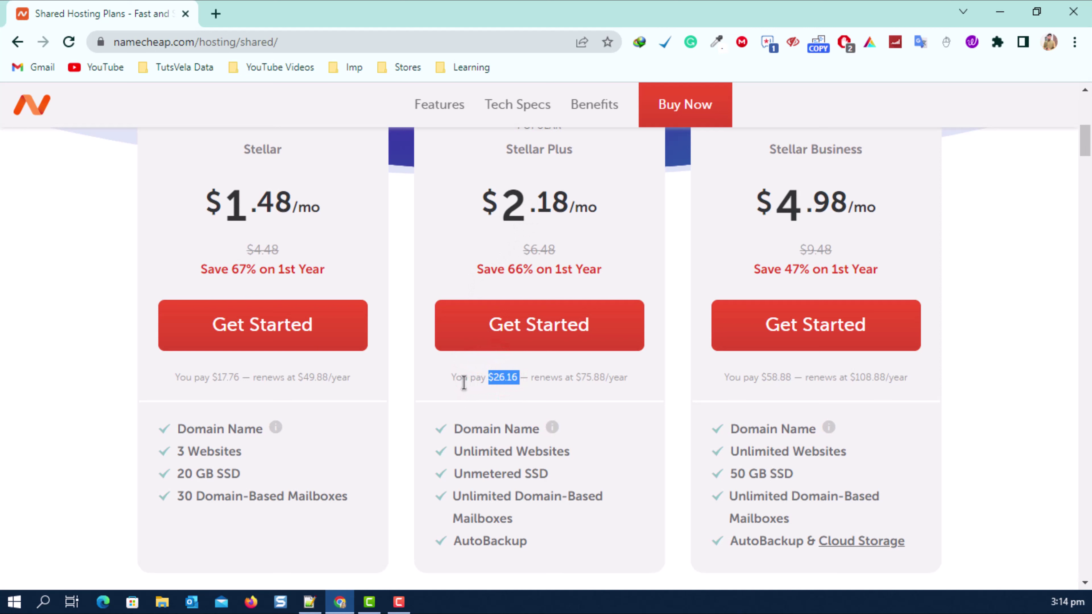
{"action": "left_click_drag", "start_coordinate": [576, 377], "coordinate": [601, 380]}
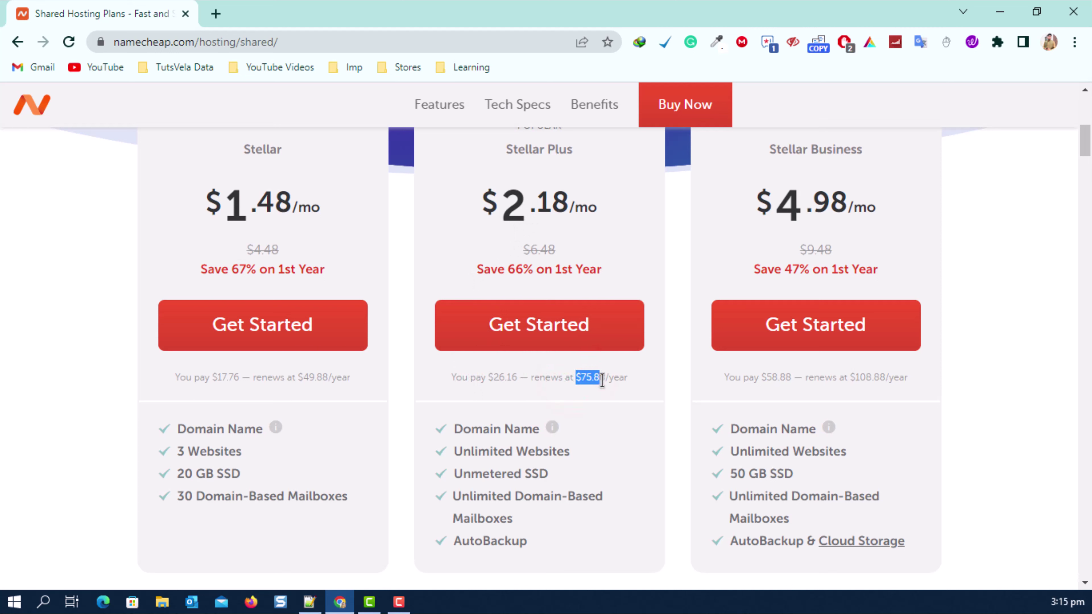
{"action": "left_click", "coordinate": [503, 340]}
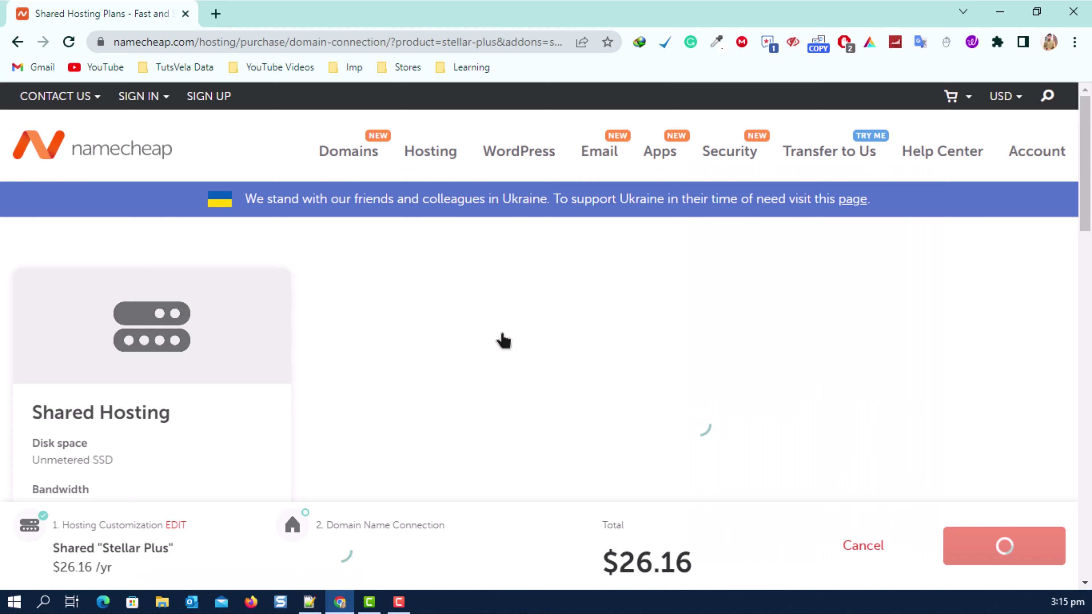
Search for 'learnpointkyu' and confirm learnpointkyu.com is available.
{"action": "scroll", "coordinate": [383, 440], "scroll_direction": "down", "scroll_amount": 8}
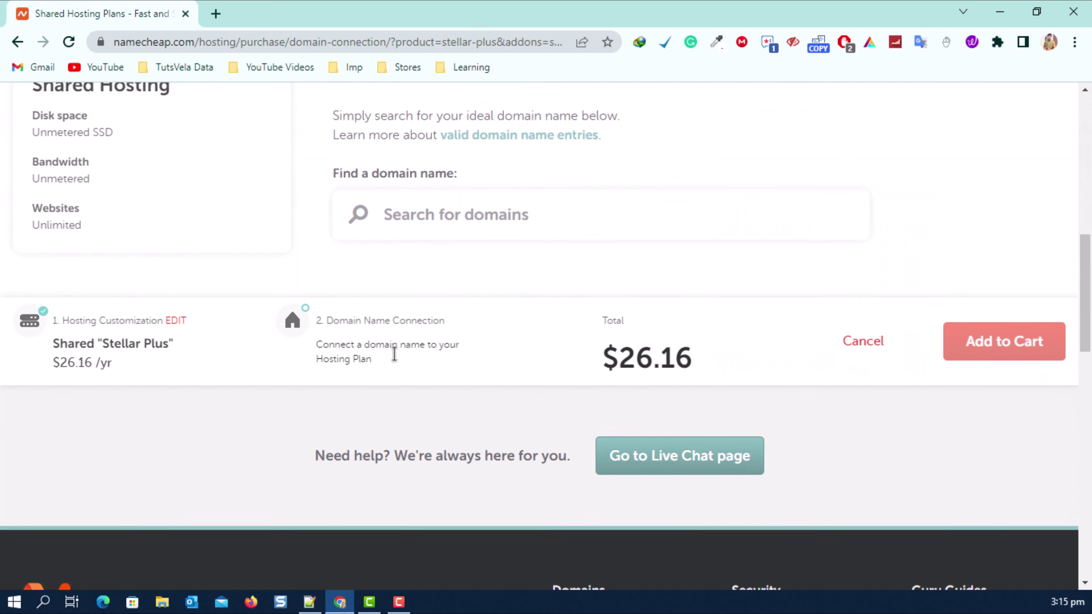
{"action": "left_click", "coordinate": [481, 181]}
{"action": "type", "text": "learnpointkyu"}
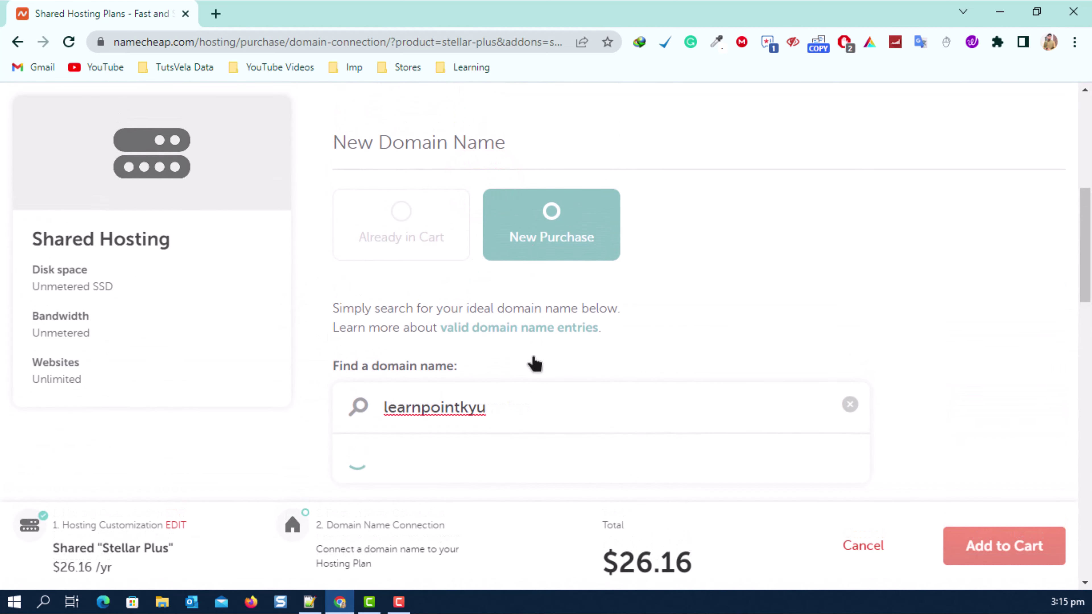
{"action": "scroll", "coordinate": [495, 422], "scroll_direction": "down", "scroll_amount": 6}
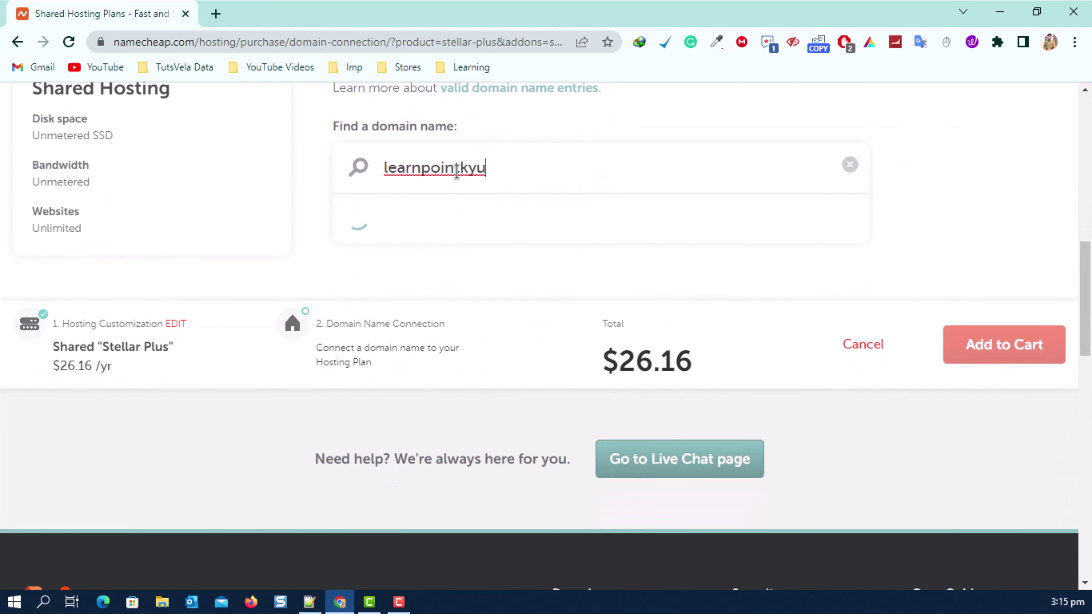
{"action": "left_click_drag", "start_coordinate": [383, 165], "coordinate": [519, 174]}
{"action": "left_click", "coordinate": [953, 257]}
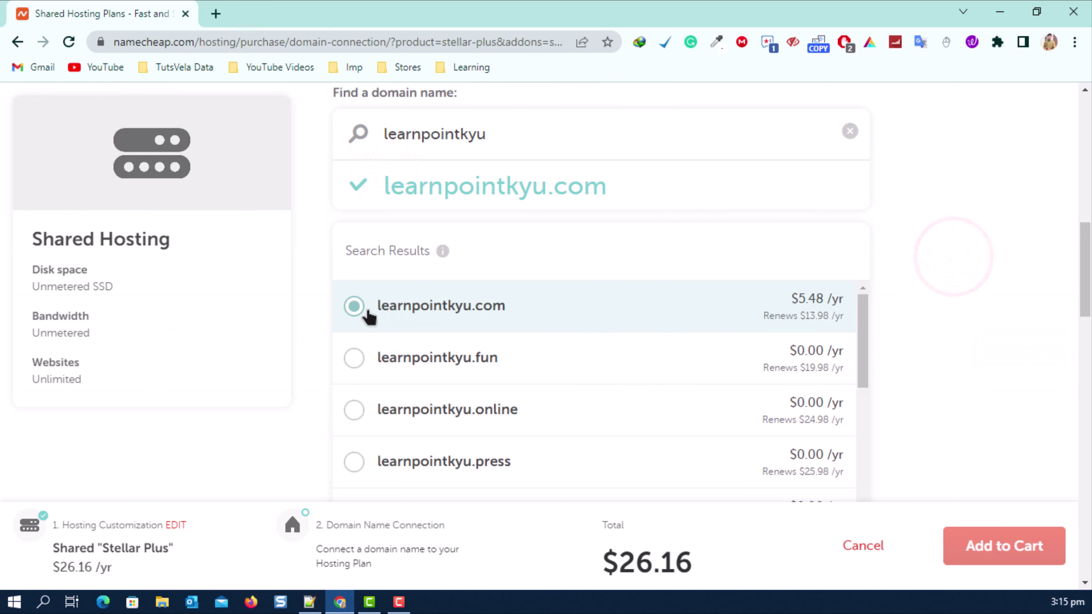
Connect learnpointkyu.com to the Stellar Plus hosting plan.
{"action": "scroll", "coordinate": [646, 349], "scroll_direction": "down", "scroll_amount": 5}
{"action": "scroll", "coordinate": [1079, 334], "scroll_direction": "down", "scroll_amount": 1}
{"action": "scroll", "coordinate": [1079, 333], "scroll_direction": "down", "scroll_amount": 6}
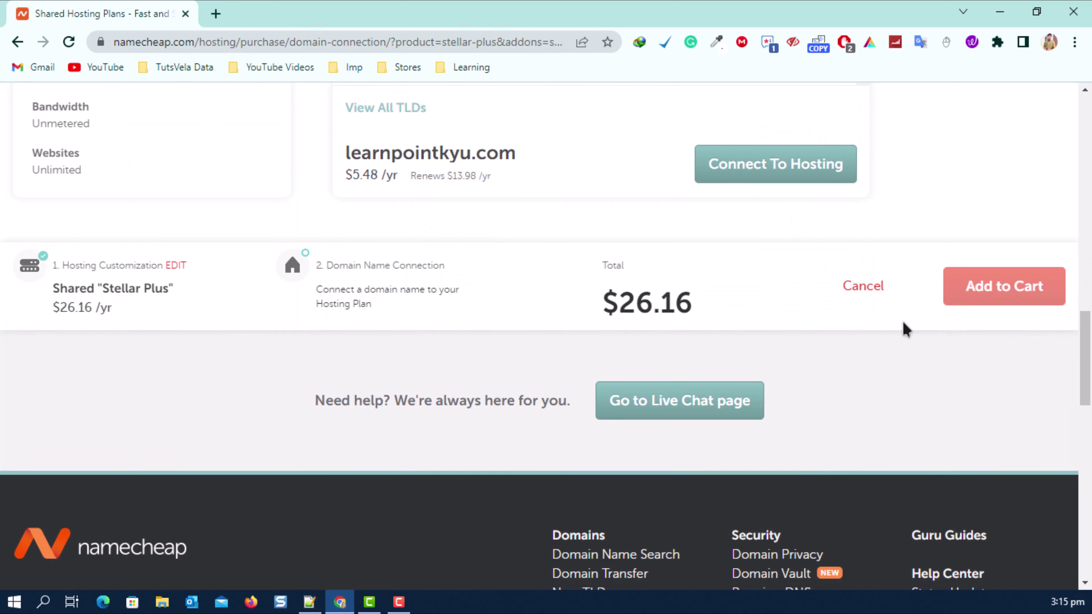
{"action": "left_click", "coordinate": [753, 168]}
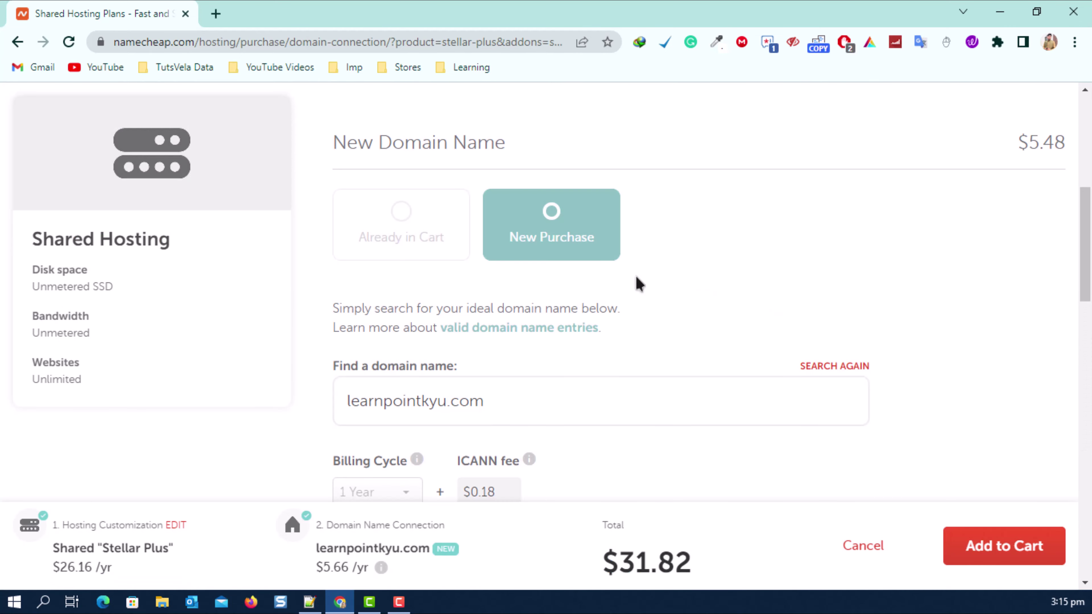
{"action": "scroll", "coordinate": [452, 371], "scroll_direction": "down", "scroll_amount": 7}
{"action": "scroll", "coordinate": [639, 378], "scroll_direction": "up", "scroll_amount": 1}
{"action": "scroll", "coordinate": [638, 377], "scroll_direction": "up", "scroll_amount": 3}
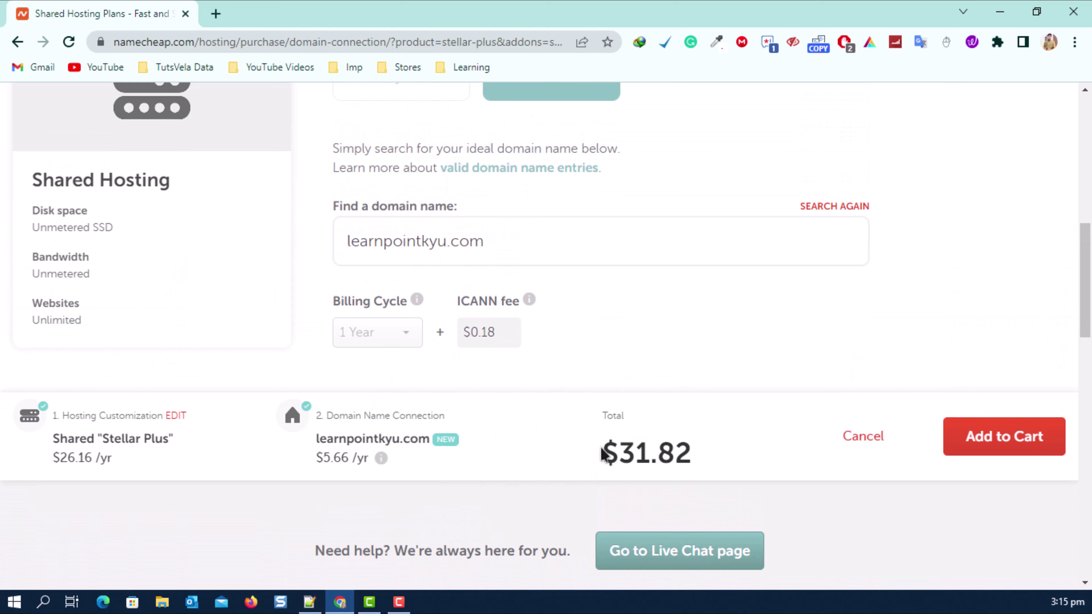
Add the domain and hosting to the cart at a $31.82 total.
{"action": "left_click_drag", "start_coordinate": [603, 453], "coordinate": [694, 451]}
{"action": "scroll", "coordinate": [668, 414], "scroll_direction": "up", "scroll_amount": 1}
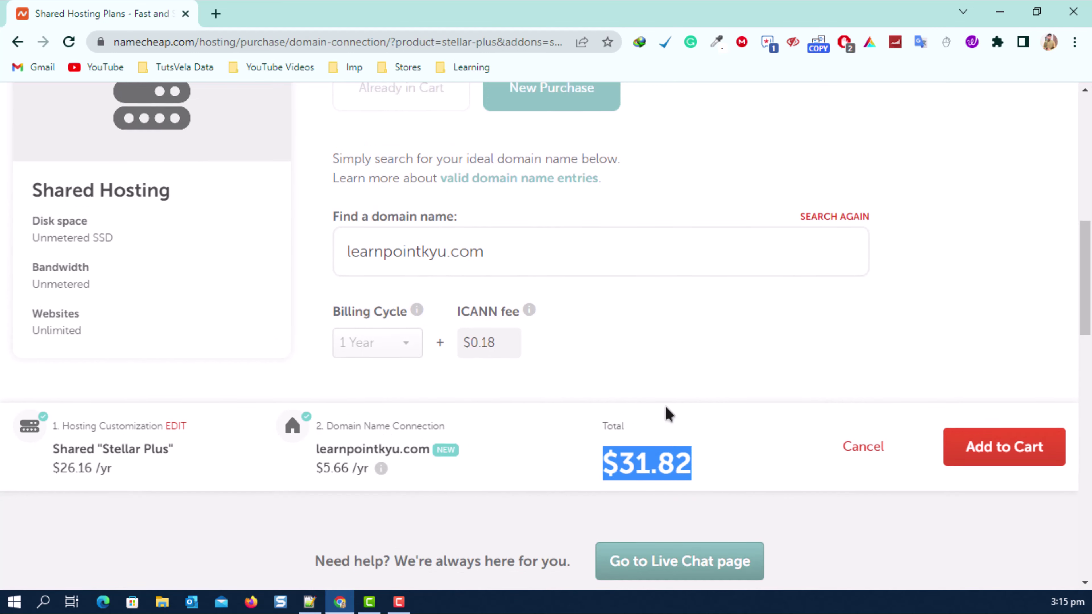
{"action": "scroll", "coordinate": [666, 408], "scroll_direction": "up", "scroll_amount": 1}
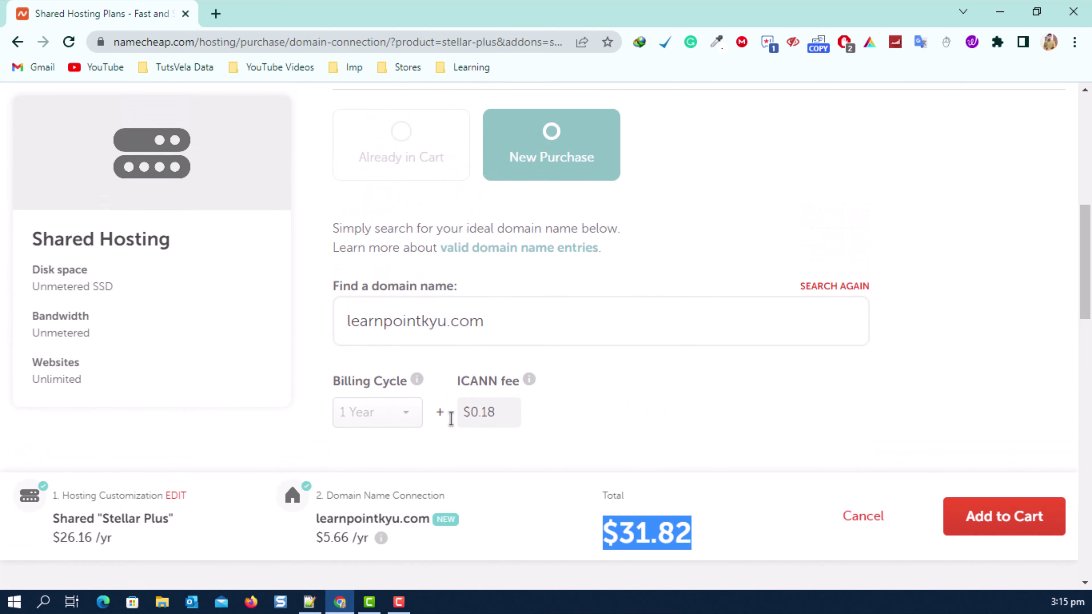
{"action": "left_click", "coordinate": [1024, 514]}
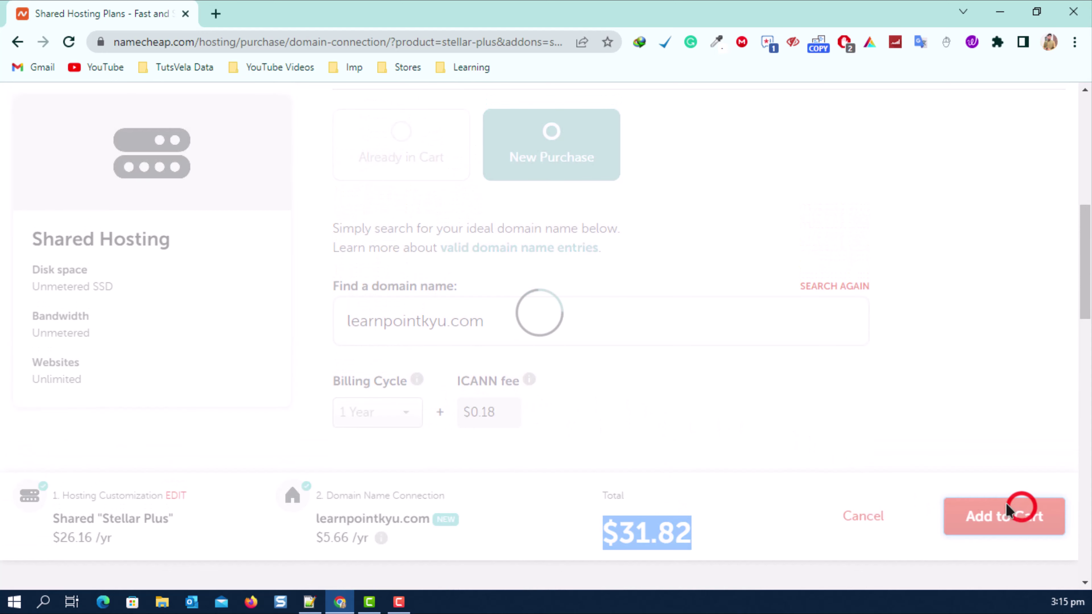
{"action": "scroll", "coordinate": [576, 383], "scroll_direction": "down", "scroll_amount": 1}
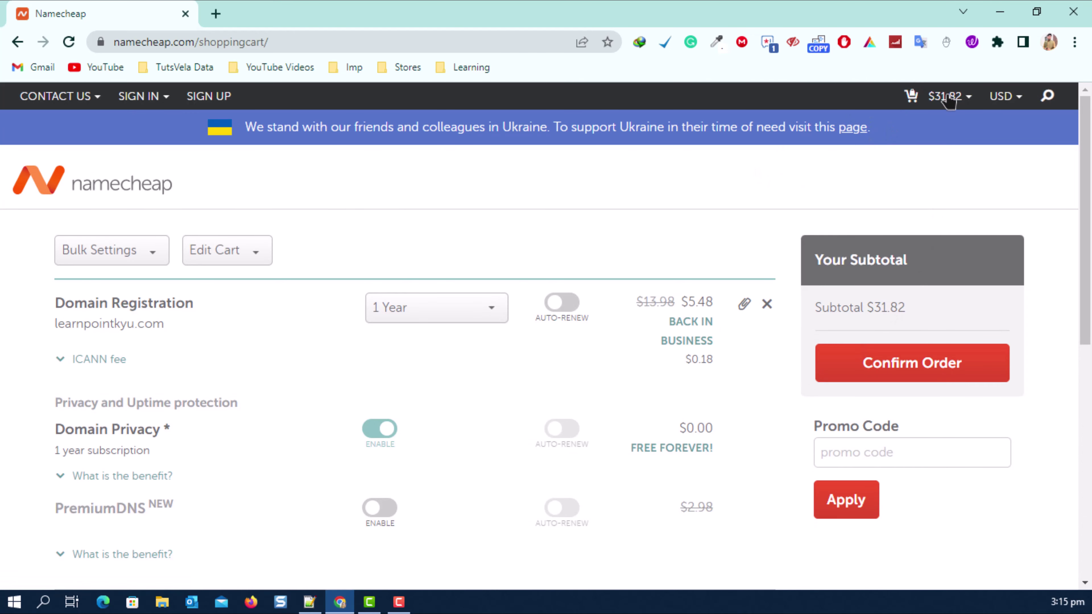
Review the cart, including the one-year domain privacy note, and confirm the $31.82 order.
{"action": "mouse_move", "coordinate": [924, 104]}
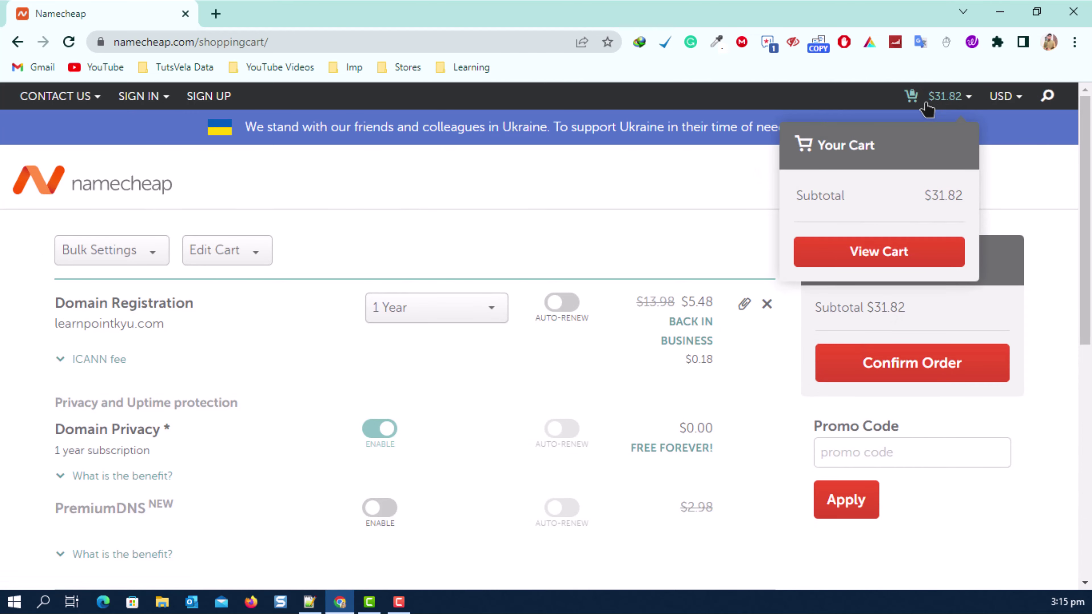
{"action": "scroll", "coordinate": [498, 271], "scroll_direction": "down", "scroll_amount": 3}
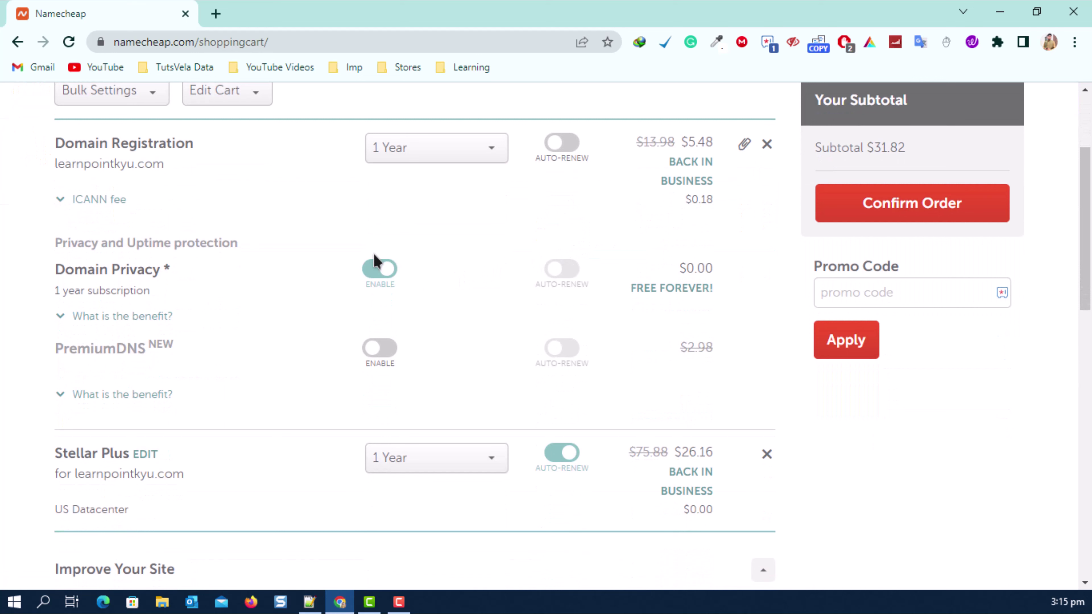
{"action": "left_click_drag", "start_coordinate": [49, 296], "coordinate": [143, 292]}
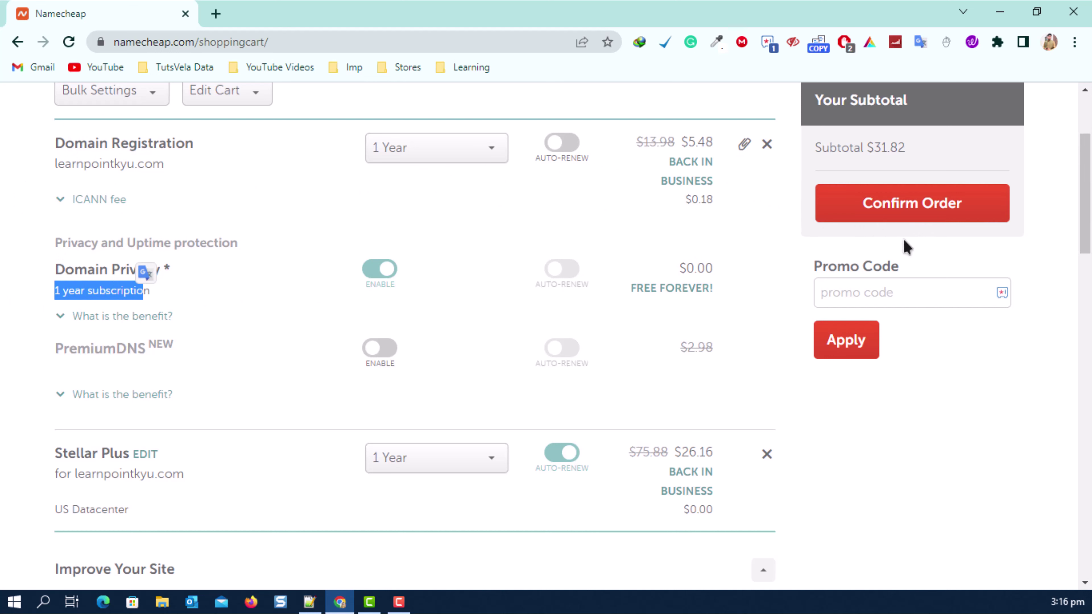
{"action": "left_click", "coordinate": [892, 286]}
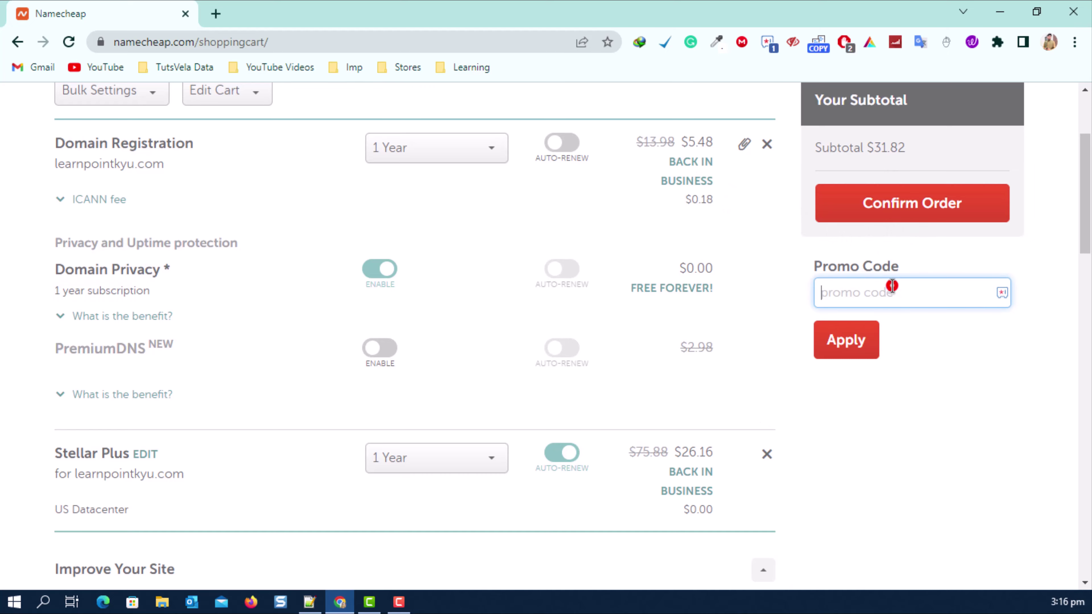
{"action": "scroll", "coordinate": [892, 286], "scroll_direction": "down", "scroll_amount": 2}
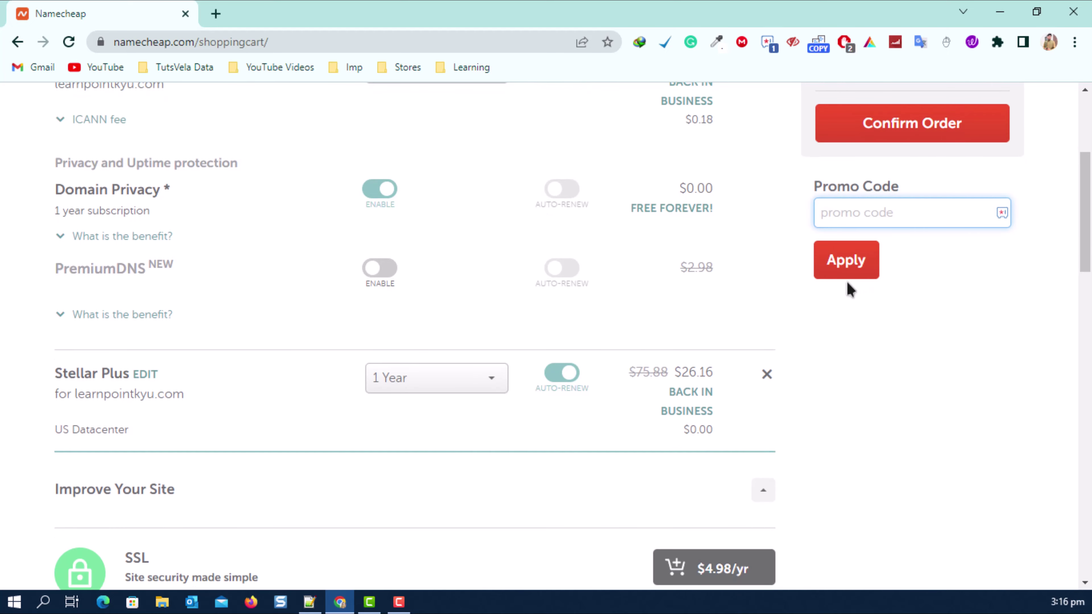
{"action": "scroll", "coordinate": [849, 288], "scroll_direction": "down", "scroll_amount": 15}
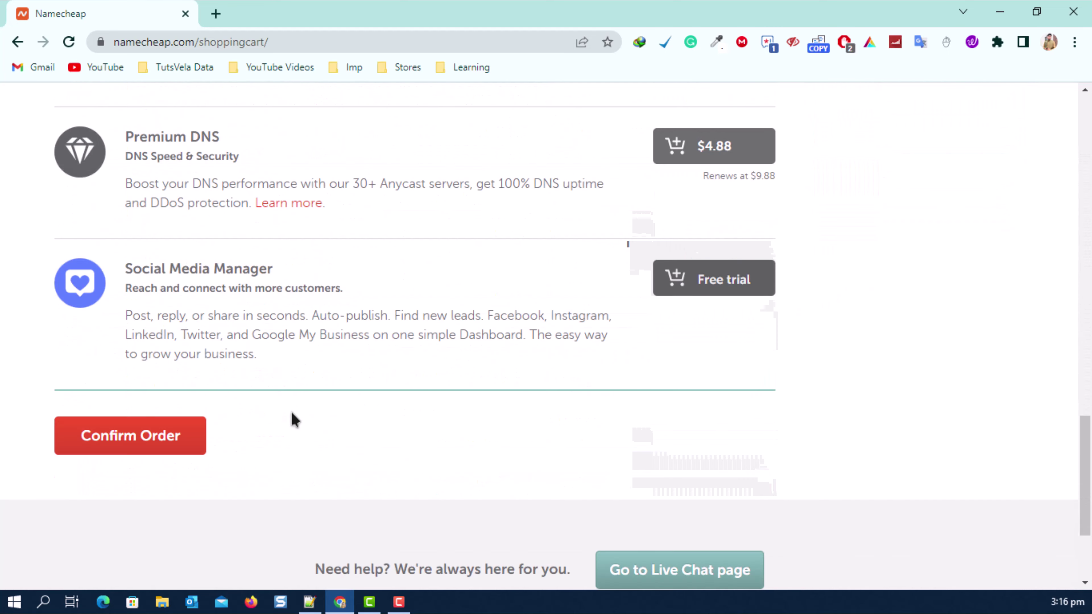
{"action": "scroll", "coordinate": [891, 395], "scroll_direction": "up", "scroll_amount": 15}
{"action": "left_click", "coordinate": [908, 286]}
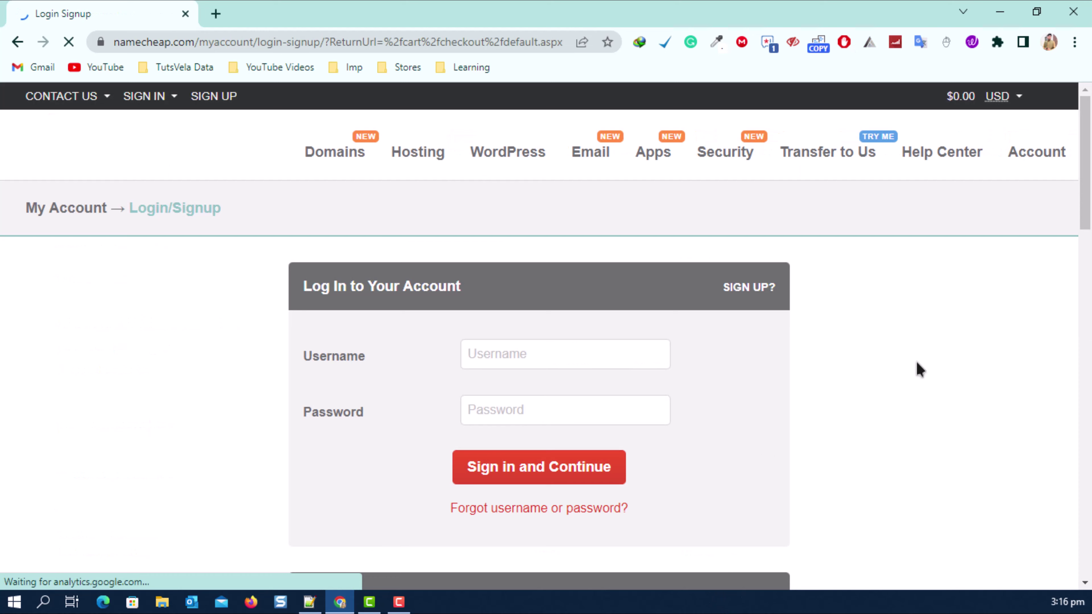
{"action": "scroll", "coordinate": [500, 451], "scroll_direction": "down", "scroll_amount": 5}
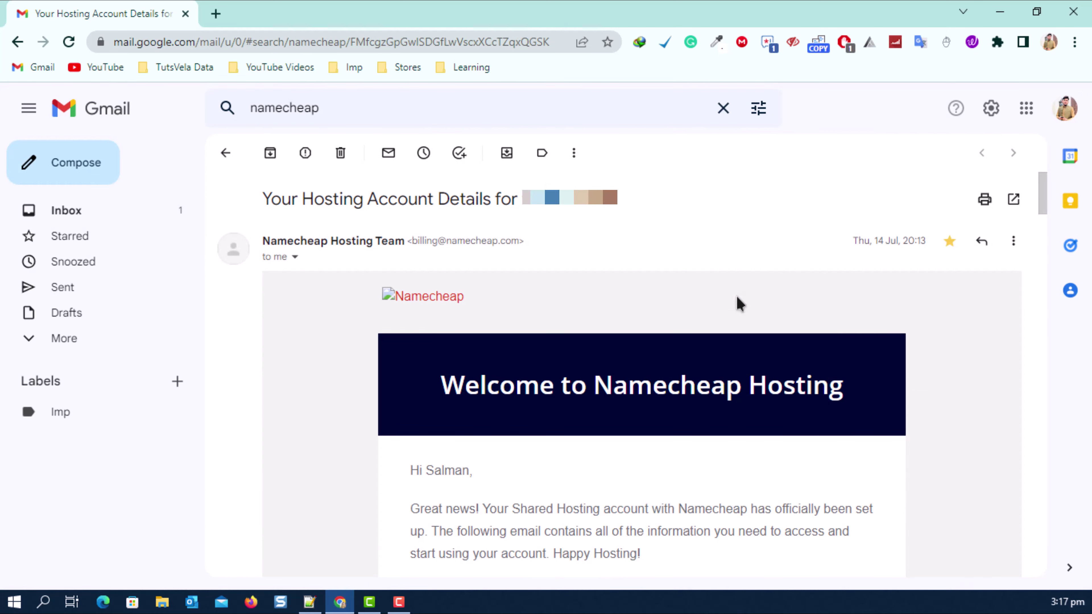
Review the email's Hosting package details: the Stellar Plus plan and its start date.
{"action": "scroll", "coordinate": [656, 280], "scroll_direction": "down", "scroll_amount": 8}
{"action": "scroll", "coordinate": [644, 284], "scroll_direction": "down", "scroll_amount": 2}
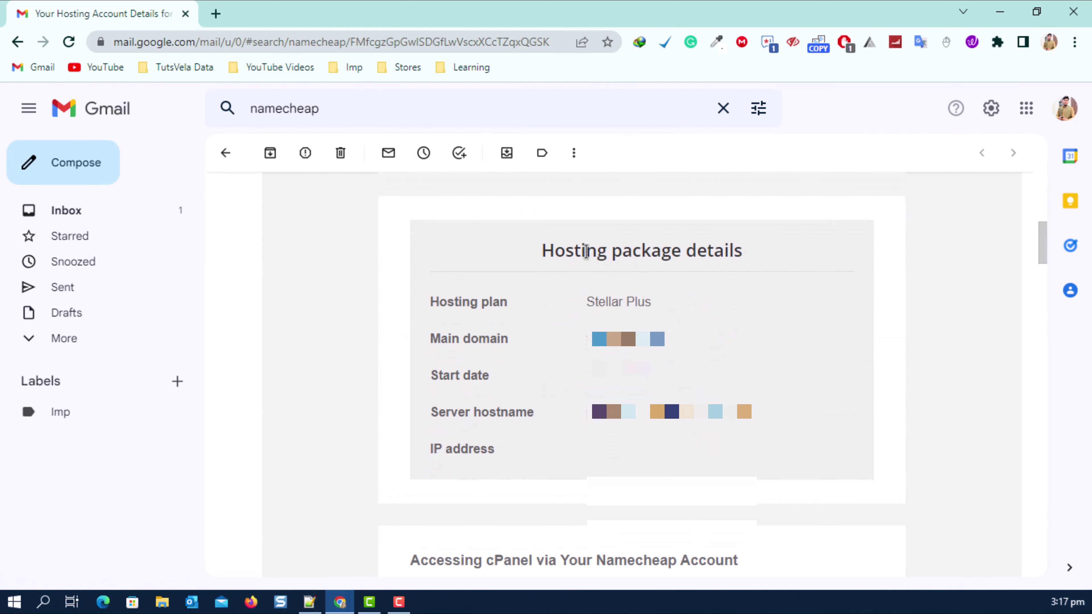
{"action": "left_click_drag", "start_coordinate": [543, 250], "coordinate": [746, 261]}
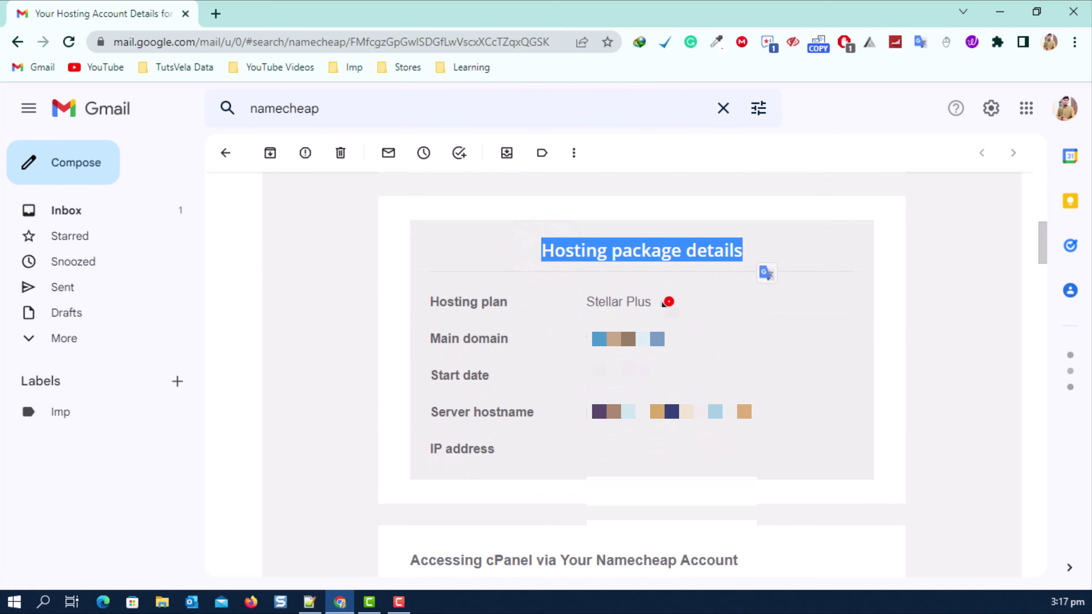
{"action": "left_click_drag", "start_coordinate": [666, 302], "coordinate": [591, 301]}
{"action": "left_click", "coordinate": [571, 334]}
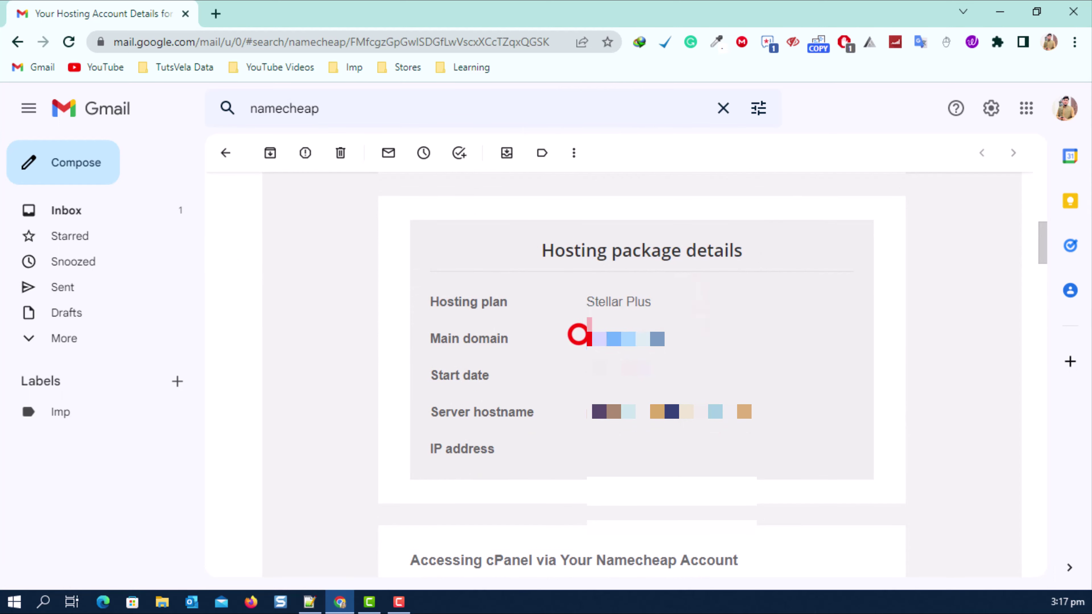
{"action": "left_click_drag", "start_coordinate": [665, 376], "coordinate": [763, 420]}
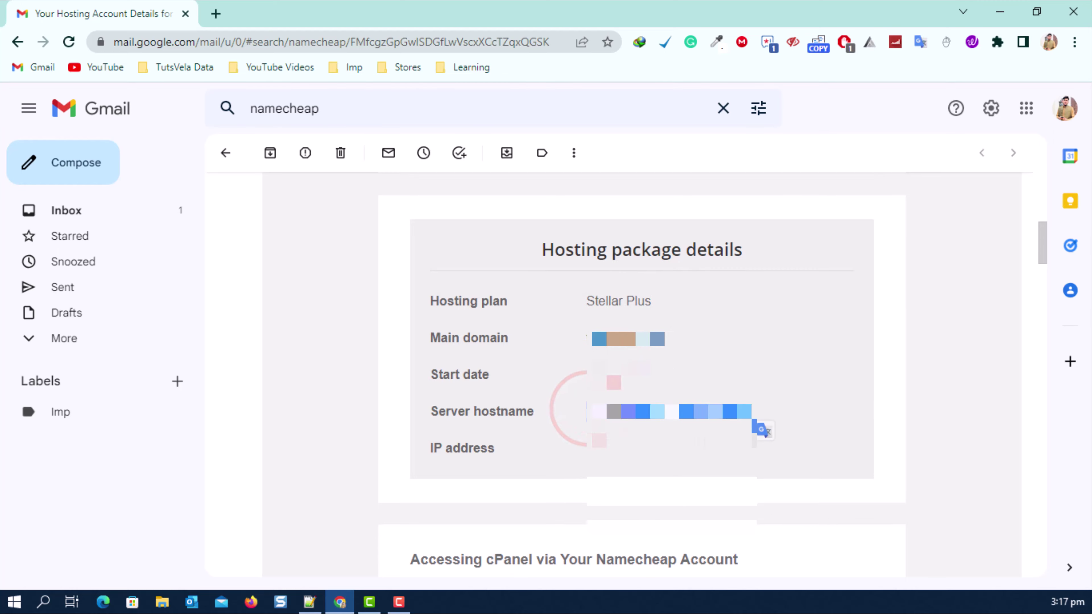
{"action": "scroll", "coordinate": [500, 370], "scroll_direction": "down", "scroll_amount": 7}
{"action": "scroll", "coordinate": [449, 288], "scroll_direction": "down", "scroll_amount": 2}
{"action": "scroll", "coordinate": [447, 301], "scroll_direction": "up", "scroll_amount": 4}
Find the cPanel login details section further down the email.
{"action": "left_click", "coordinate": [395, 406]}
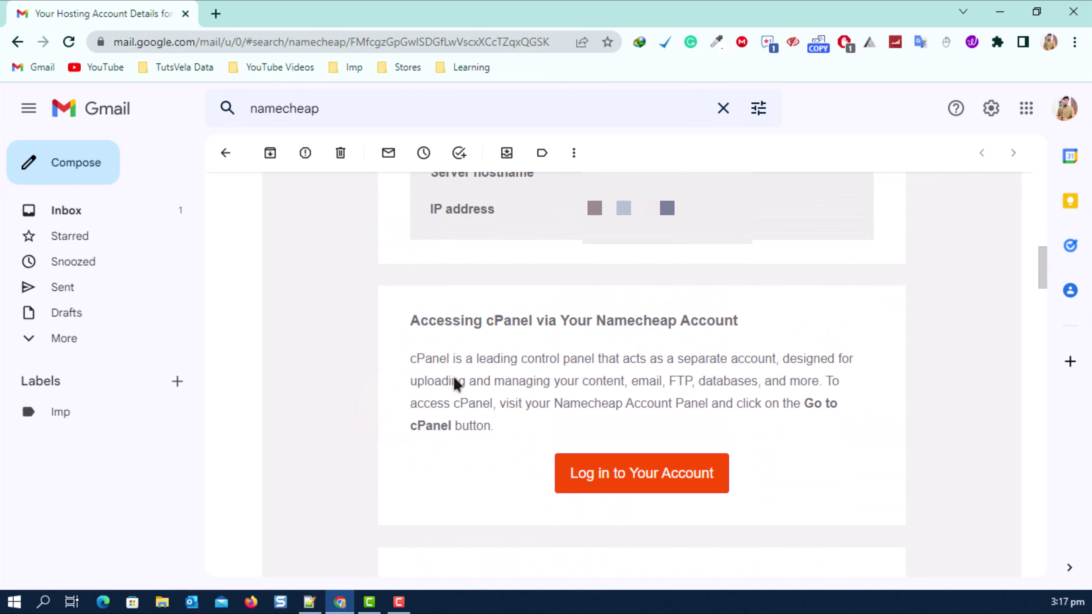
{"action": "scroll", "coordinate": [430, 344], "scroll_direction": "down", "scroll_amount": 10}
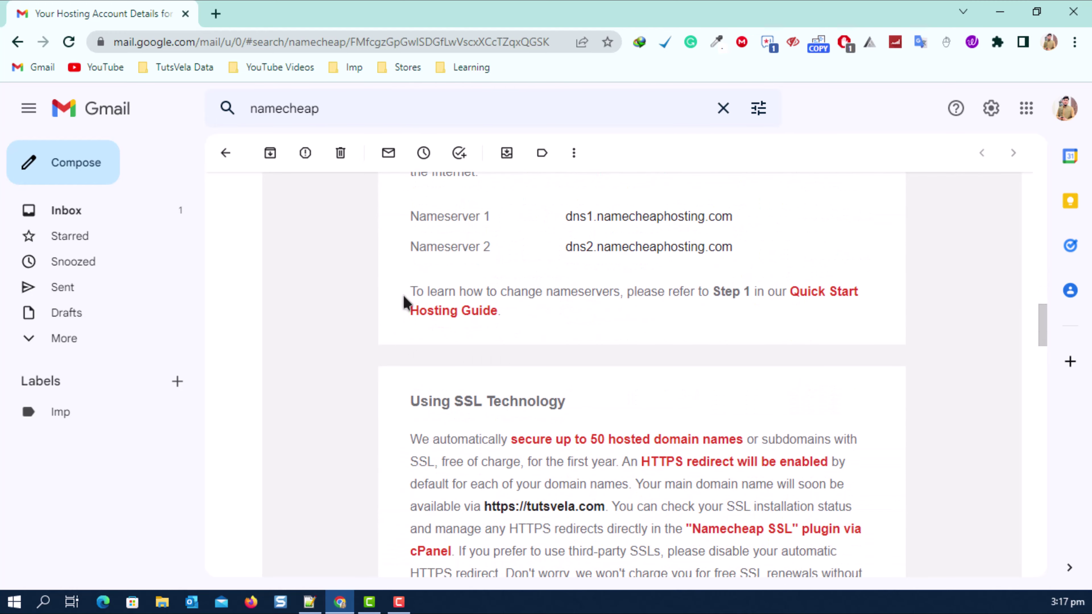
{"action": "scroll", "coordinate": [405, 301], "scroll_direction": "down", "scroll_amount": 10}
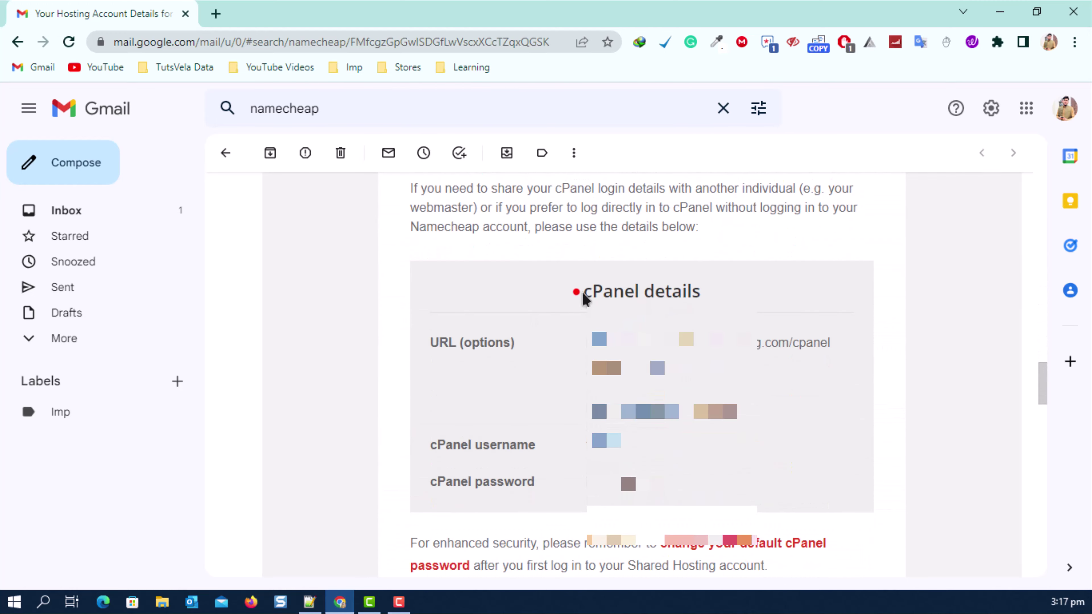
{"action": "left_click_drag", "start_coordinate": [578, 296], "coordinate": [722, 295]}
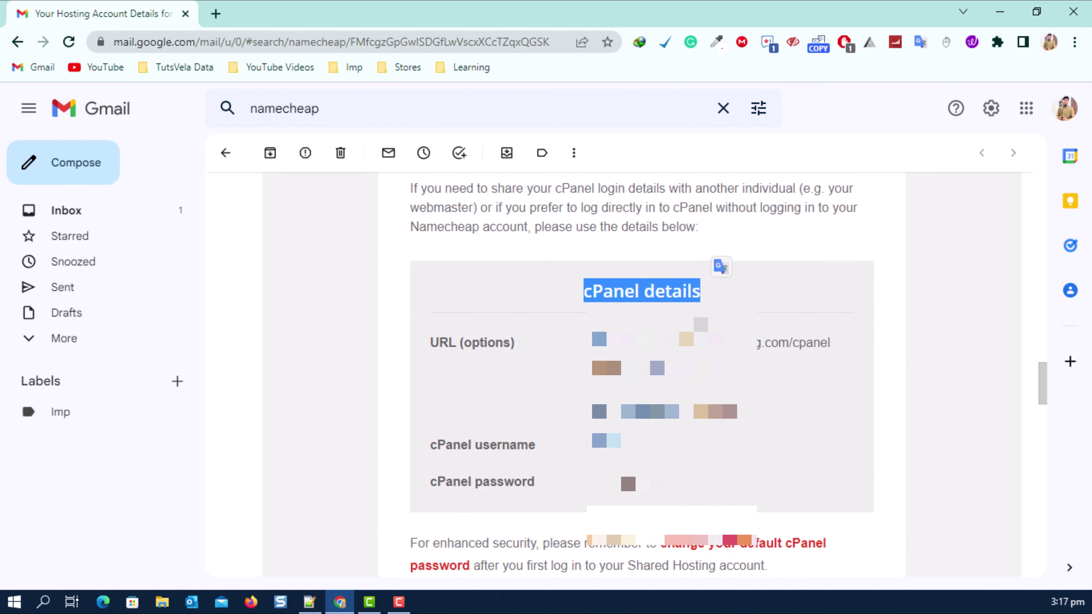
{"action": "left_click", "coordinate": [692, 297]}
{"action": "left_click_drag", "start_coordinate": [581, 284], "coordinate": [752, 297]}
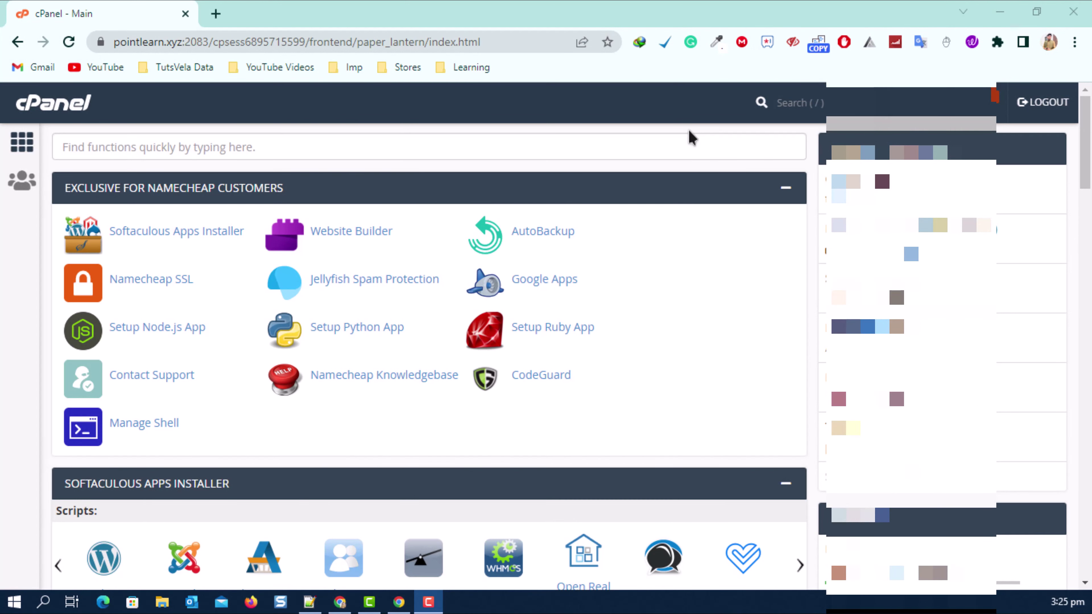
Open Softaculous Apps Installer and start a WordPress install from Top Scripts.
{"action": "left_click", "coordinate": [188, 240]}
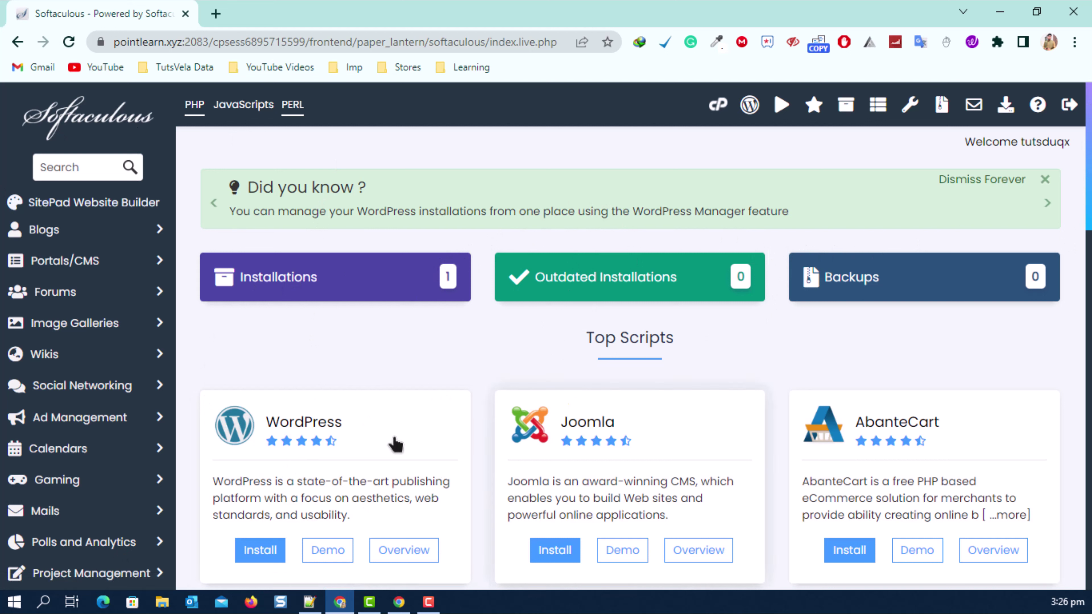
{"action": "left_click", "coordinate": [253, 552]}
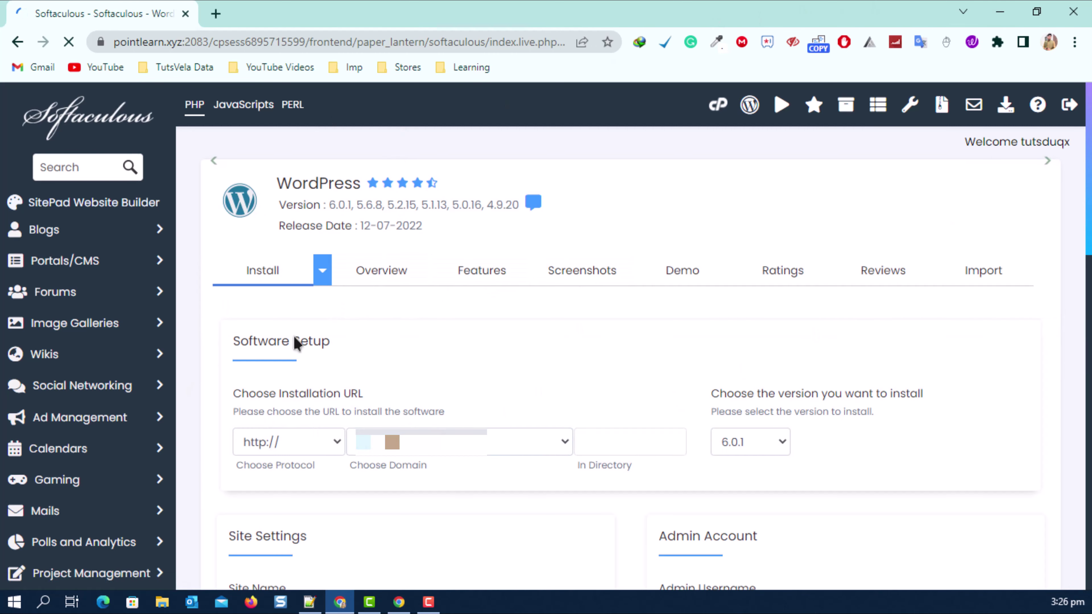
{"action": "scroll", "coordinate": [550, 325], "scroll_direction": "down", "scroll_amount": 2}
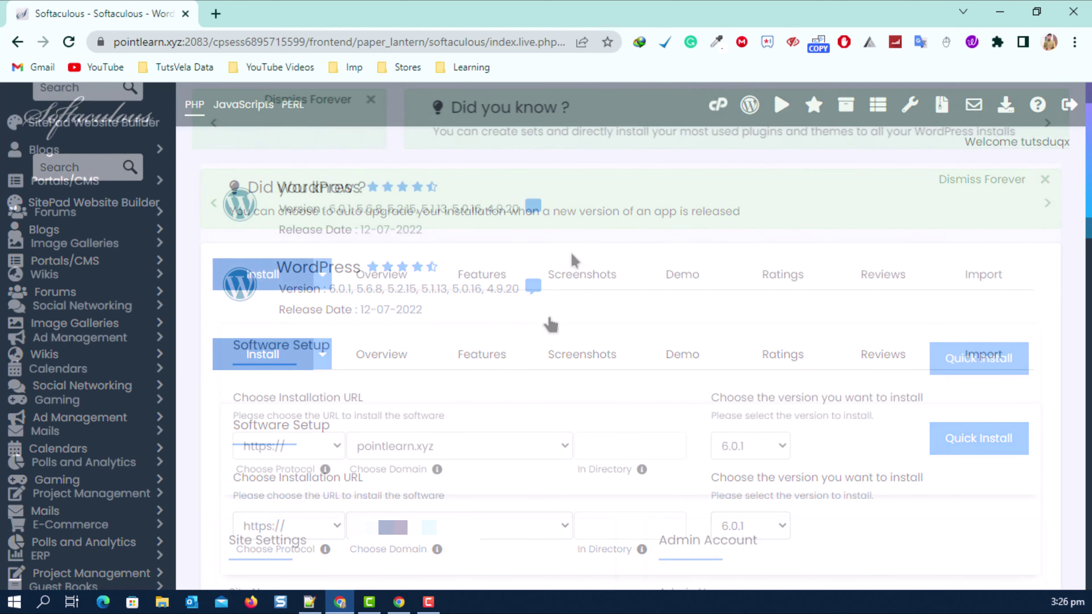
{"action": "scroll", "coordinate": [333, 390], "scroll_direction": "down", "scroll_amount": 2}
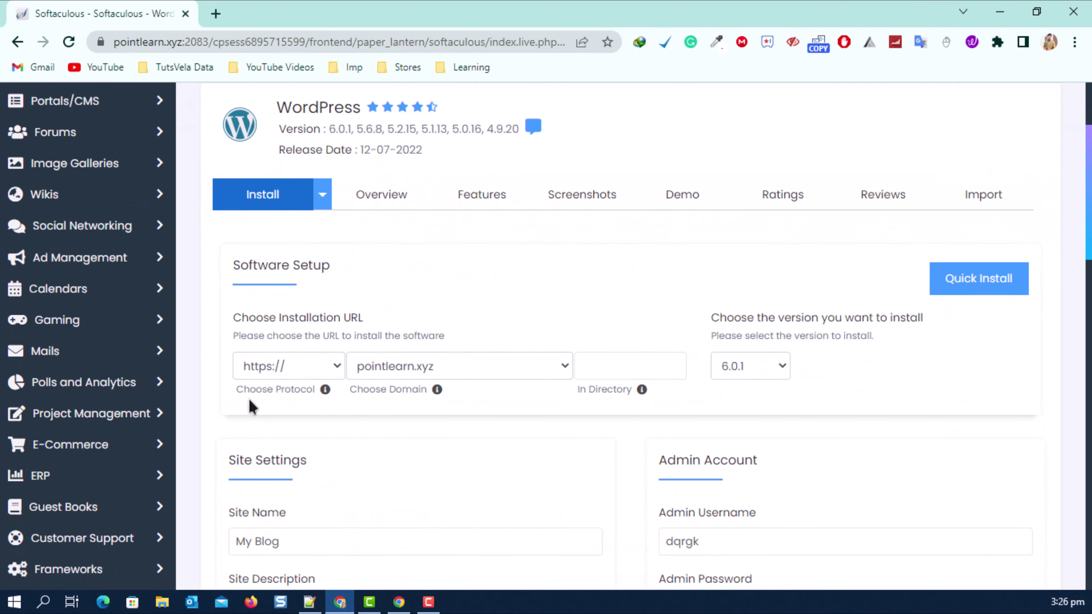
{"action": "left_click_drag", "start_coordinate": [232, 317], "coordinate": [384, 319]}
{"action": "left_click", "coordinate": [301, 366]}
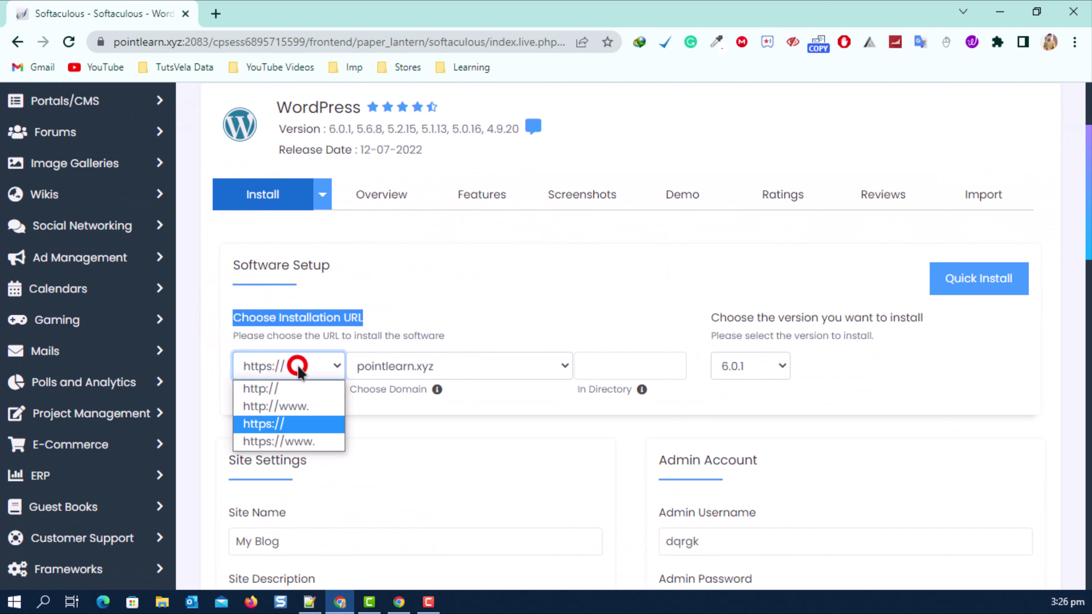
{"action": "left_click", "coordinate": [302, 424]}
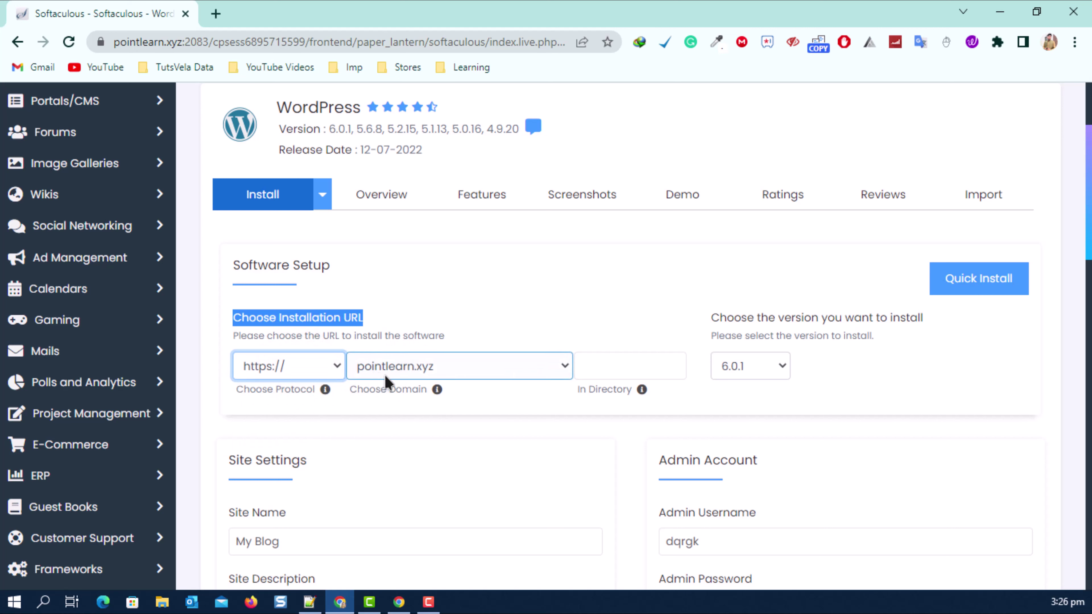
{"action": "left_click", "coordinate": [594, 369]}
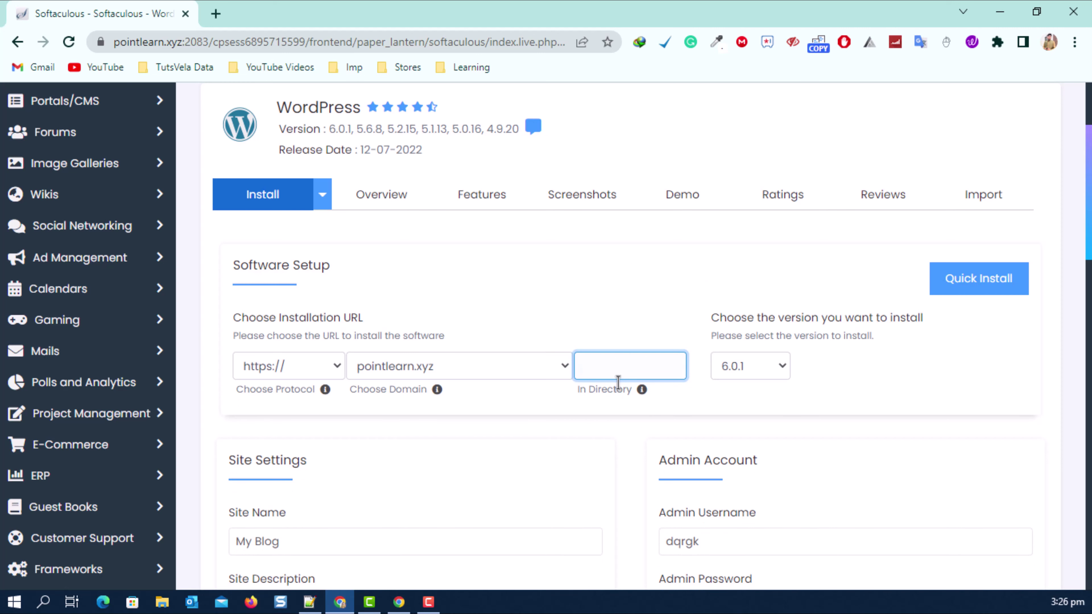
{"action": "left_click", "coordinate": [761, 377]}
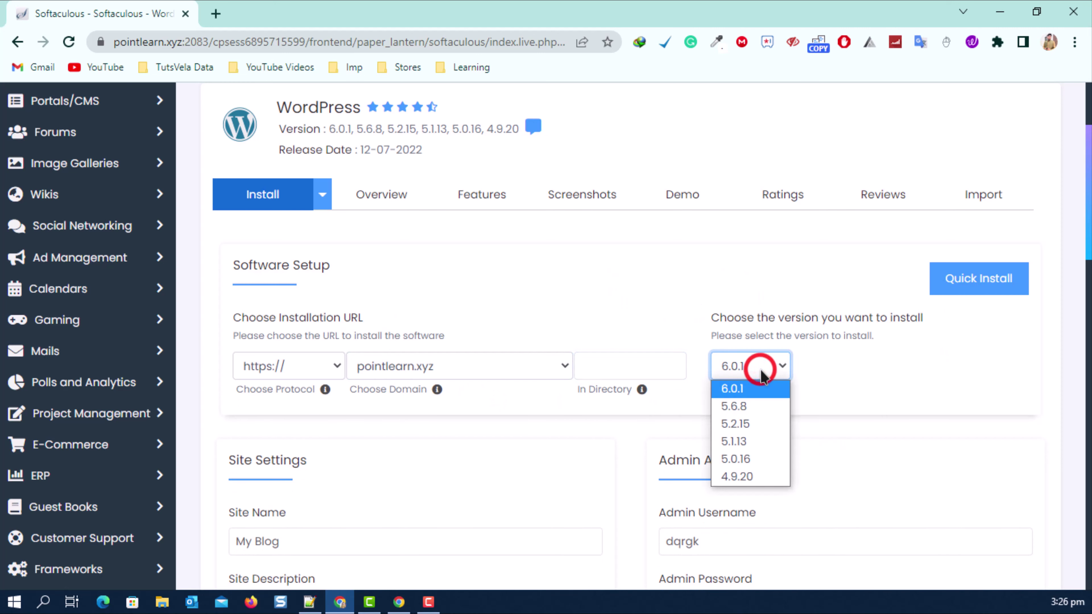
{"action": "left_click", "coordinate": [765, 382]}
Review the Site Settings: site name 'My Blog' and description 'My WordPress Blog'.
{"action": "scroll", "coordinate": [833, 322], "scroll_direction": "down", "scroll_amount": 1}
{"action": "scroll", "coordinate": [834, 322], "scroll_direction": "down", "scroll_amount": 5}
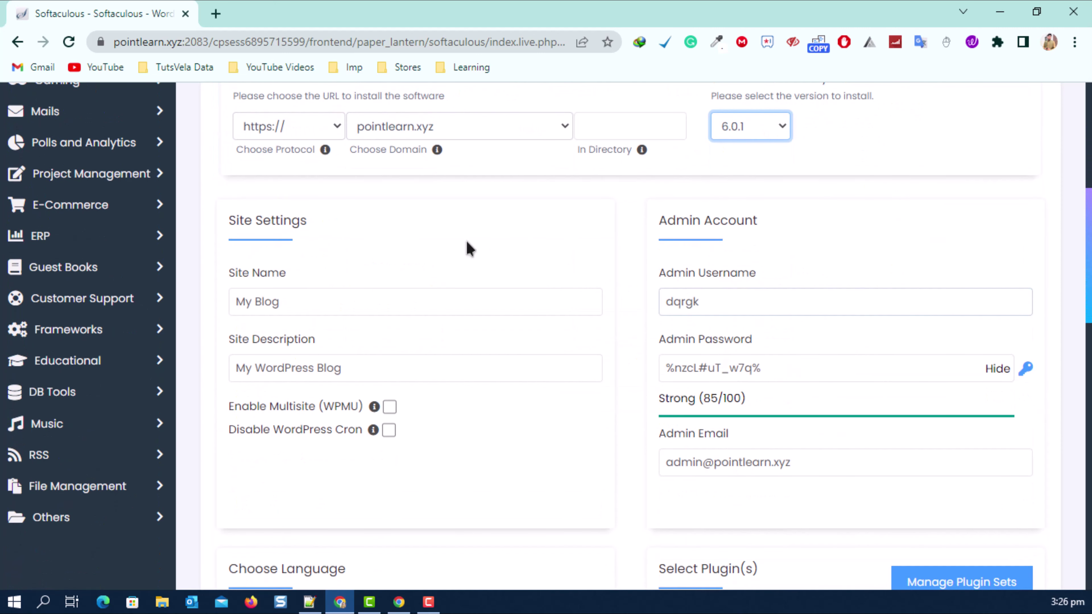
{"action": "left_click_drag", "start_coordinate": [232, 214], "coordinate": [325, 236]}
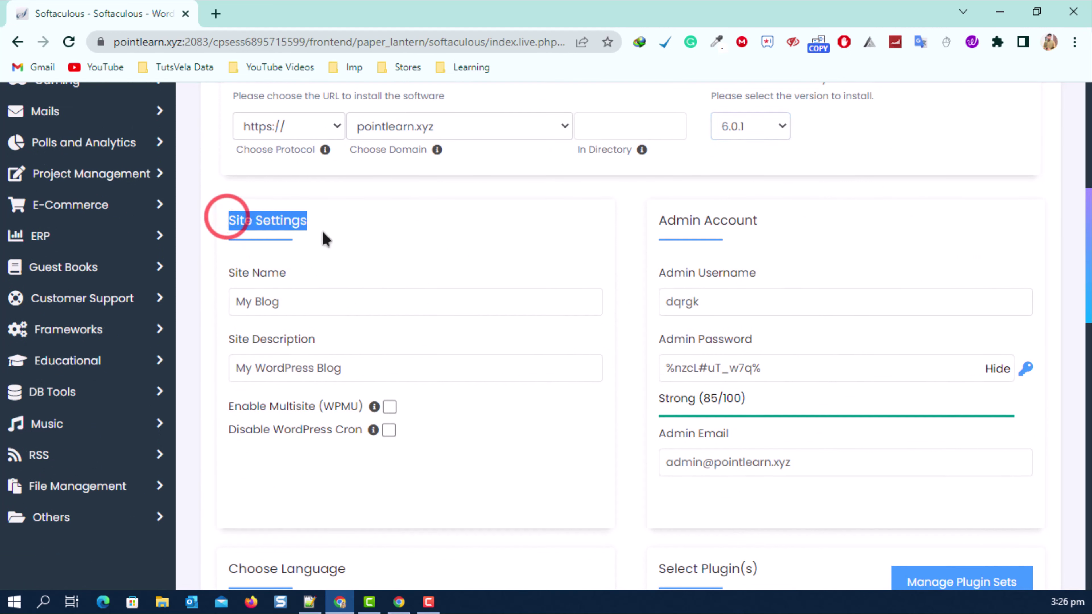
{"action": "triple_click", "coordinate": [295, 274]}
{"action": "triple_click", "coordinate": [321, 308]}
{"action": "triple_click", "coordinate": [342, 337]}
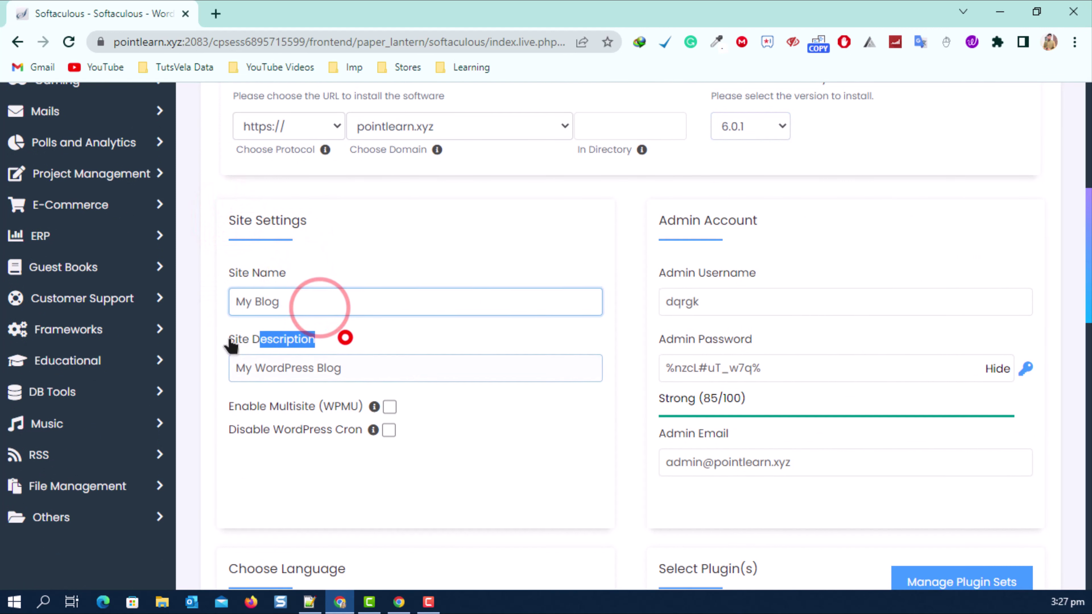
{"action": "triple_click", "coordinate": [392, 369]}
Change the admin username to 'admin' and type a new admin password.
{"action": "left_click", "coordinate": [717, 296]}
{"action": "left_click", "coordinate": [997, 368]}
{"action": "double_click", "coordinate": [792, 306]}
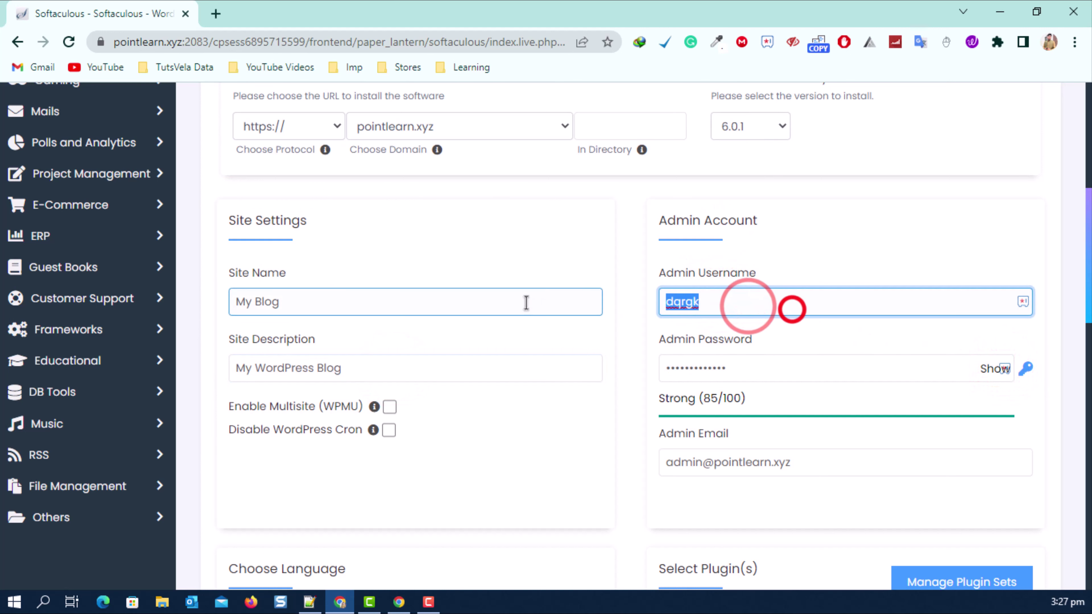
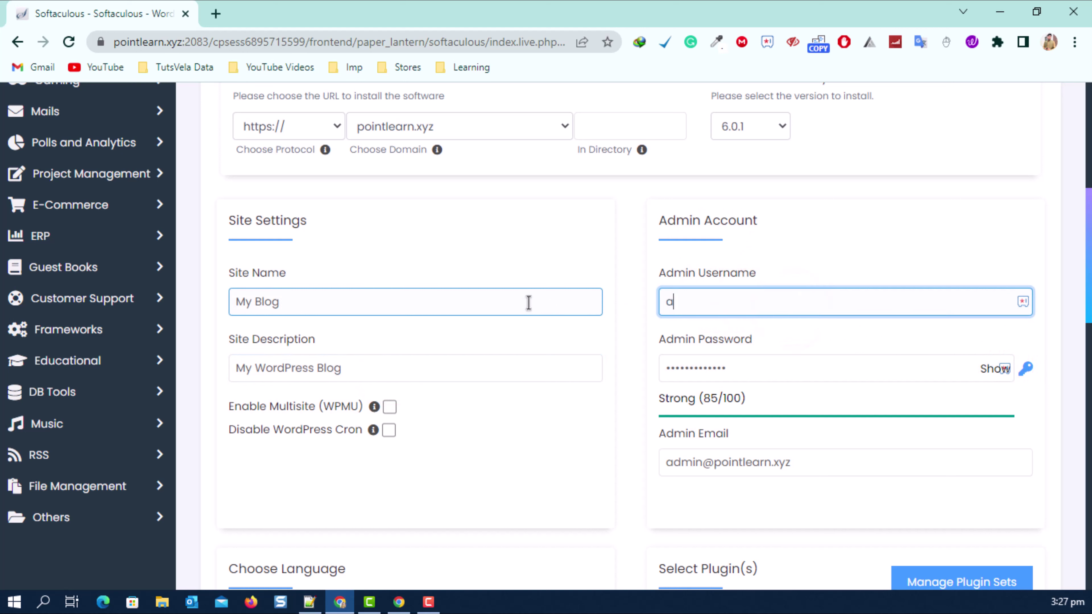
{"action": "key", "text": "Tab"}
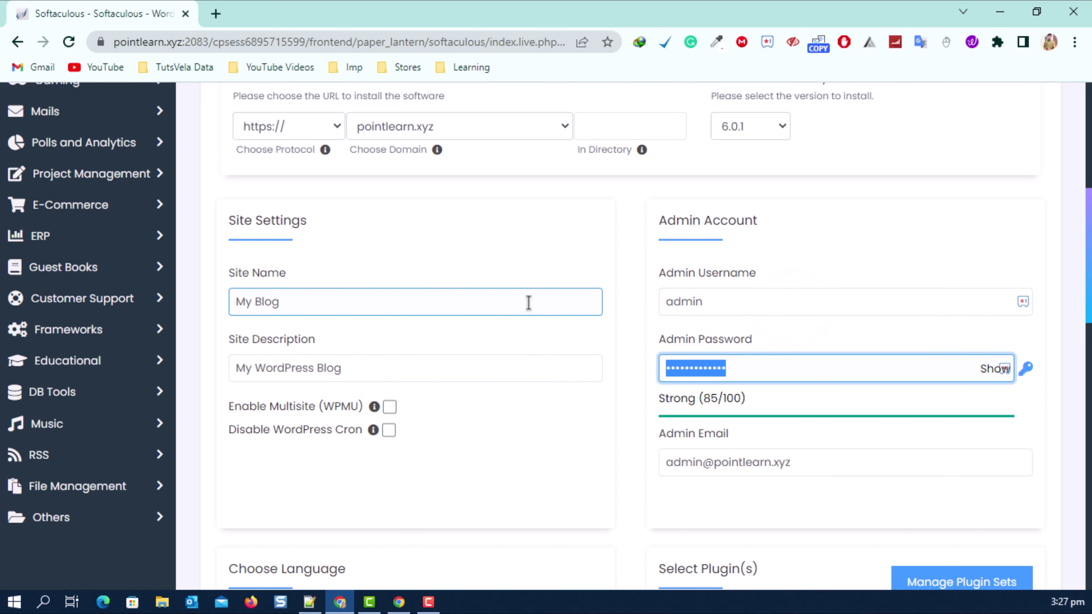
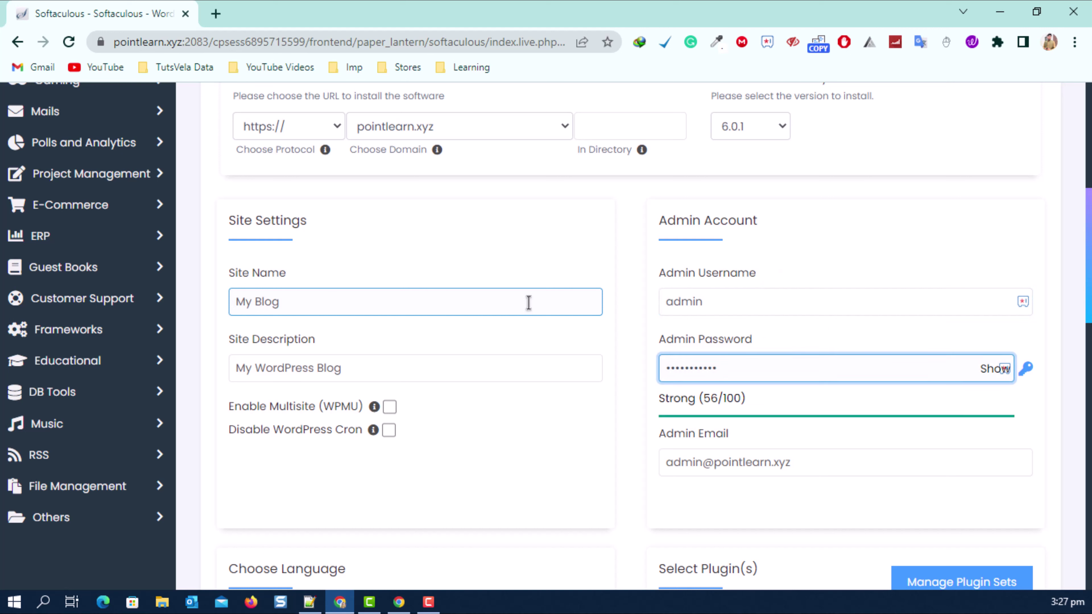
Replace the admin e-mail with the site owner's own Gmail address.
{"action": "triple_click", "coordinate": [800, 463]}
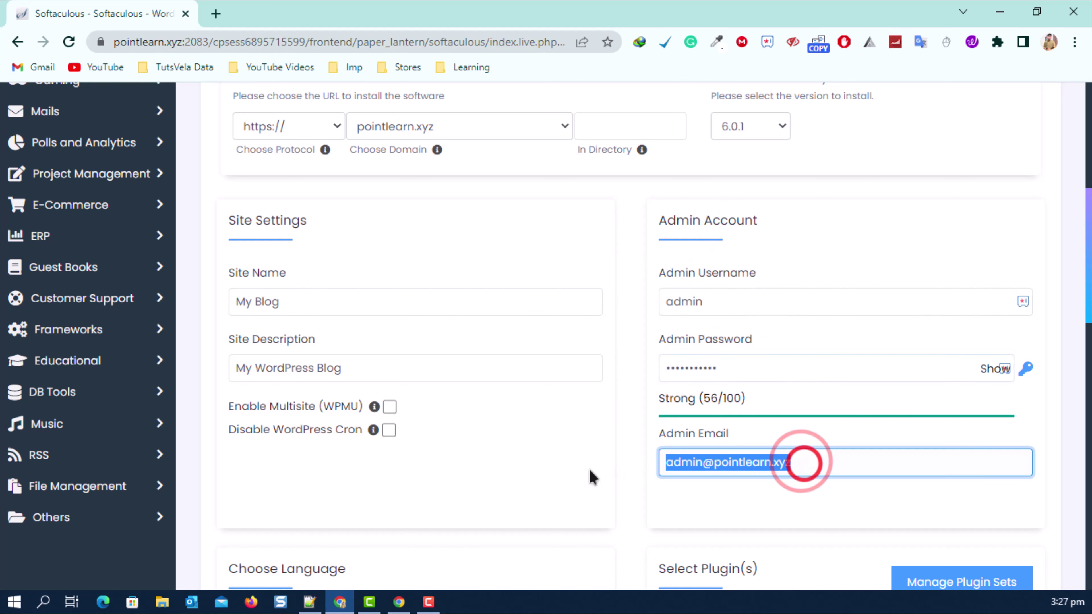
{"action": "key", "text": "Down"}
{"action": "key", "text": "Return"}
{"action": "scroll", "coordinate": [641, 481], "scroll_direction": "down", "scroll_amount": 6}
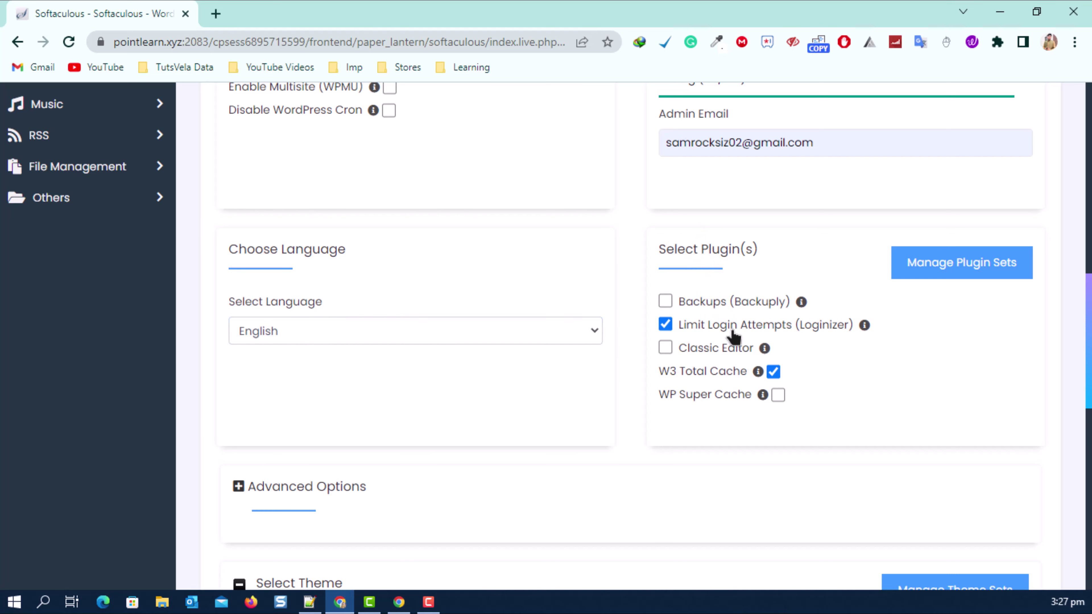
Run the WordPress install and dismiss the weak password warning.
{"action": "scroll", "coordinate": [487, 365], "scroll_direction": "down", "scroll_amount": 5}
{"action": "scroll", "coordinate": [536, 324], "scroll_direction": "down", "scroll_amount": 10}
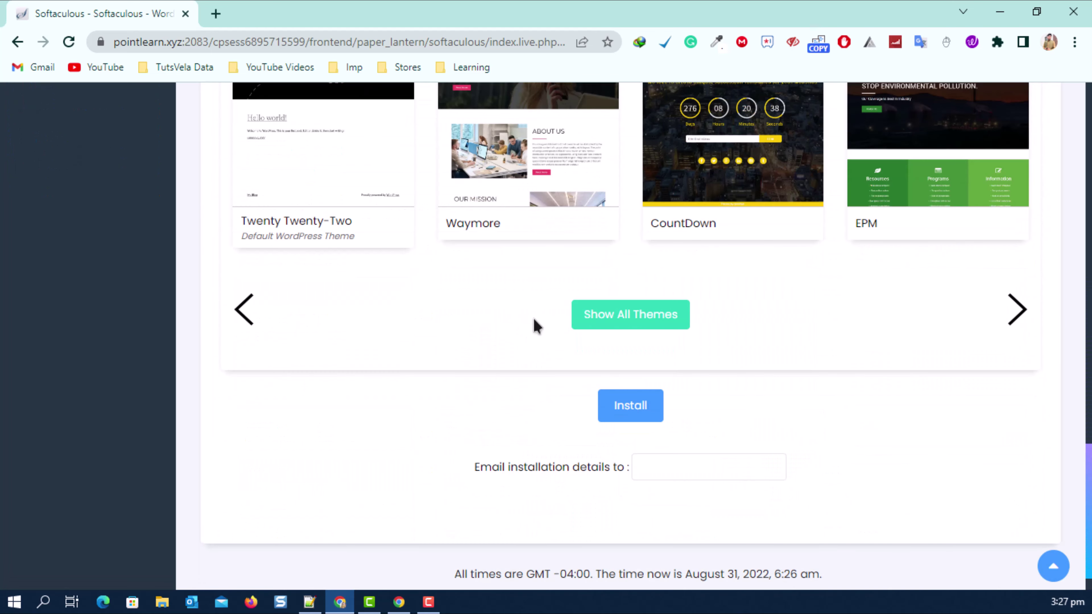
{"action": "left_click", "coordinate": [634, 362]}
{"action": "key", "text": "Return"}
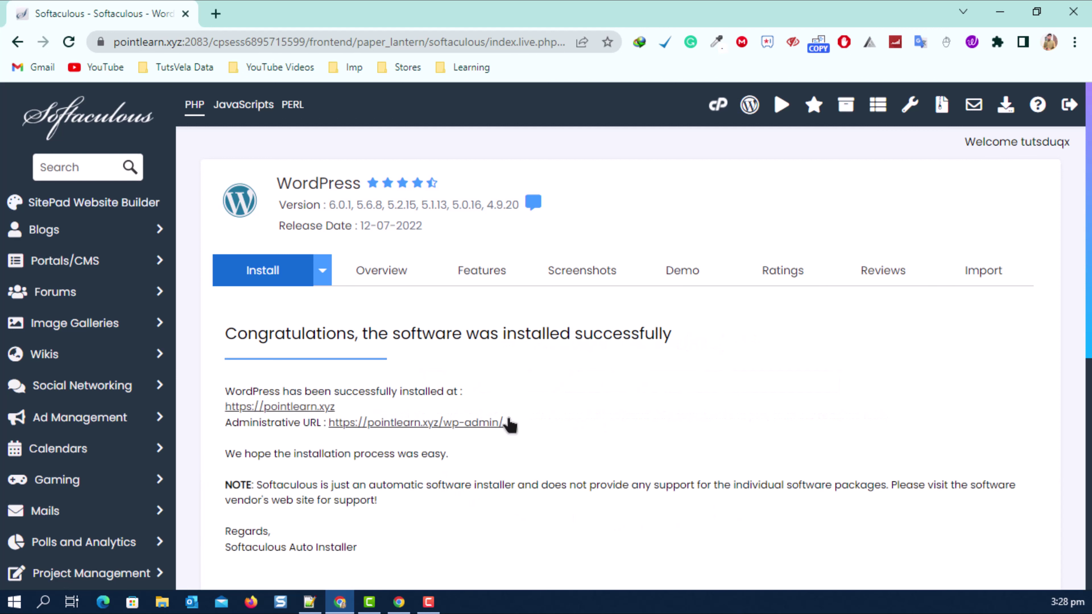
{"action": "scroll", "coordinate": [366, 268], "scroll_direction": "down", "scroll_amount": 3}
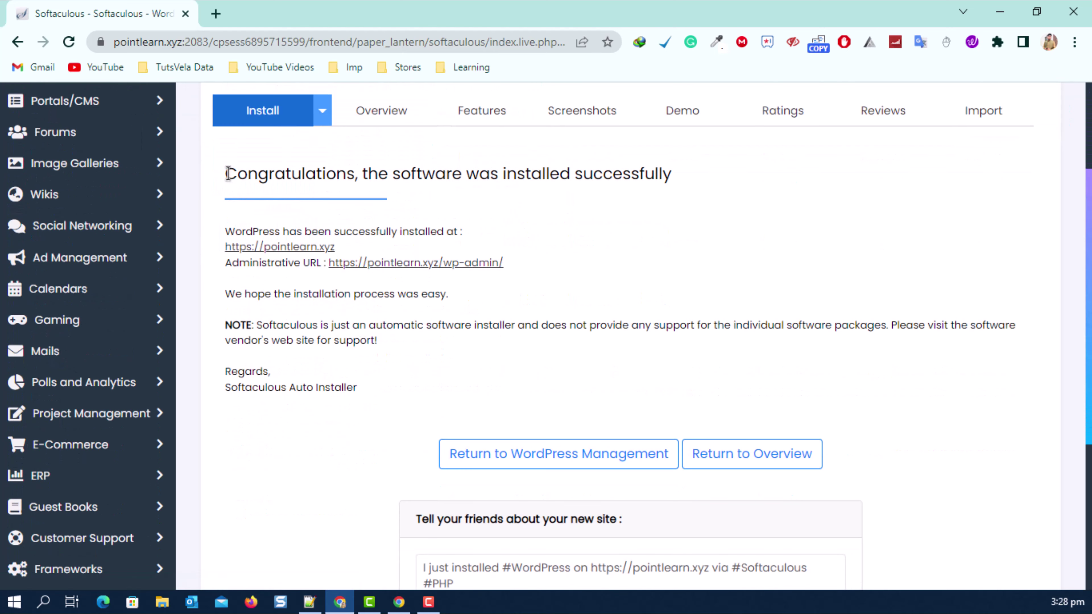
{"action": "left_click_drag", "start_coordinate": [227, 174], "coordinate": [679, 168]}
{"action": "left_click_drag", "start_coordinate": [226, 230], "coordinate": [463, 231]}
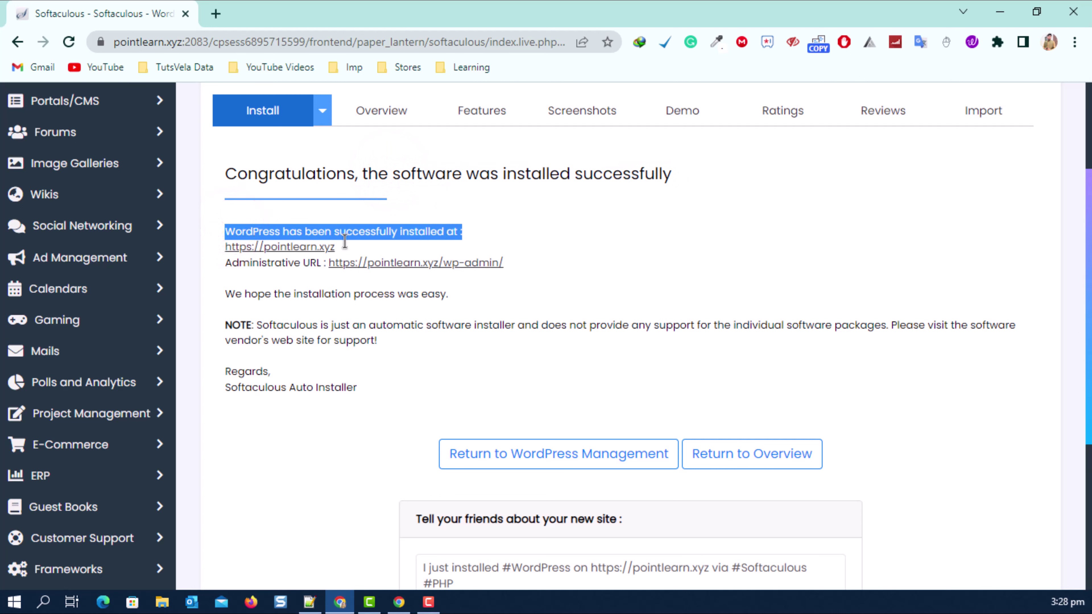
{"action": "right_click", "coordinate": [290, 251]}
{"action": "left_click", "coordinate": [300, 261]}
{"action": "left_click", "coordinate": [253, 6]}
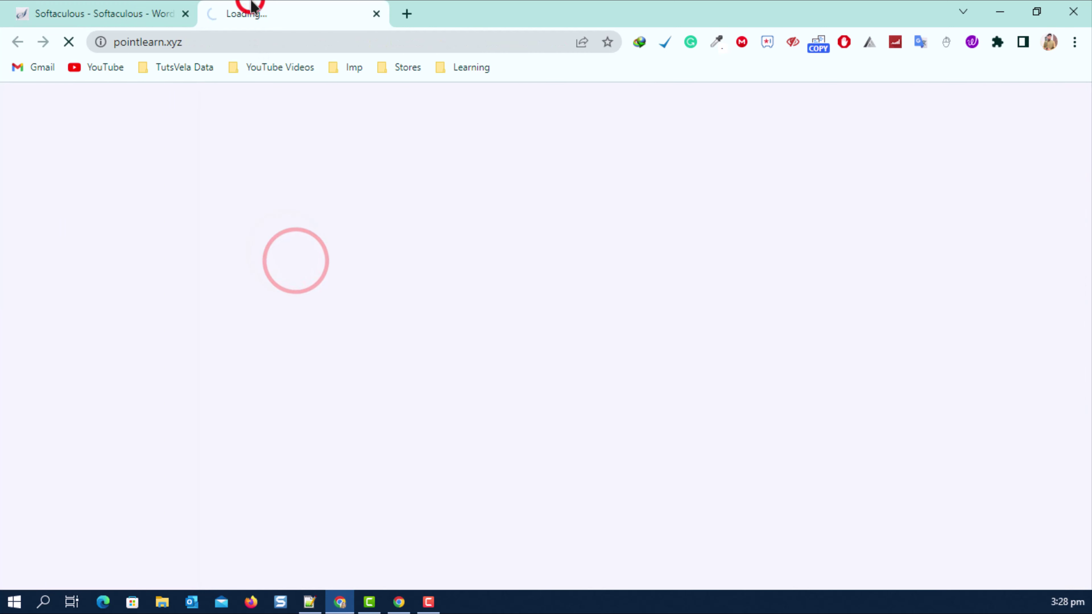
{"action": "left_click", "coordinate": [192, 39]}
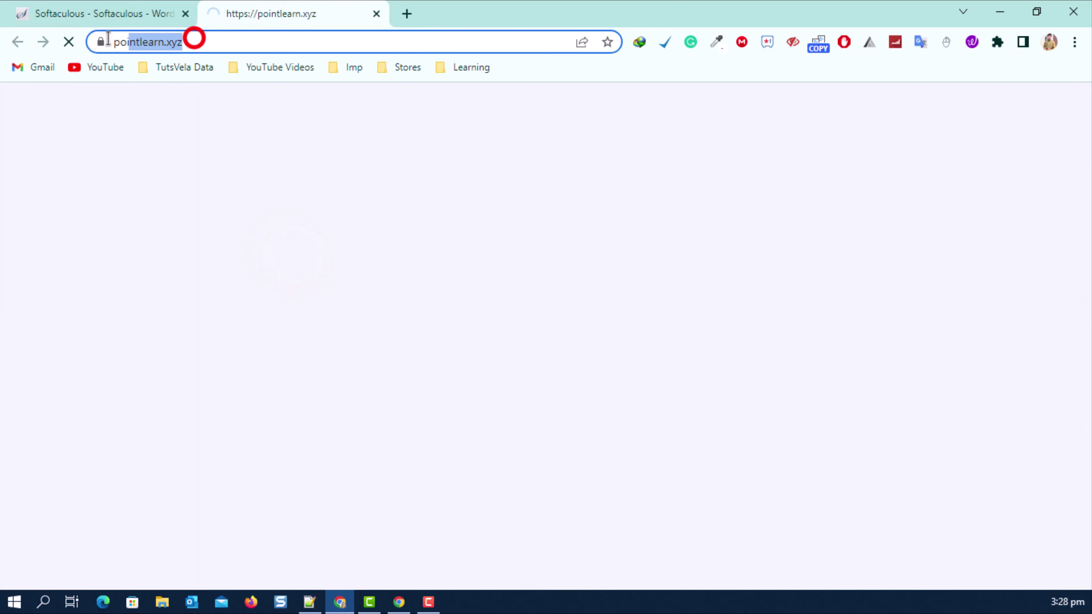
{"action": "left_click", "coordinate": [288, 299]}
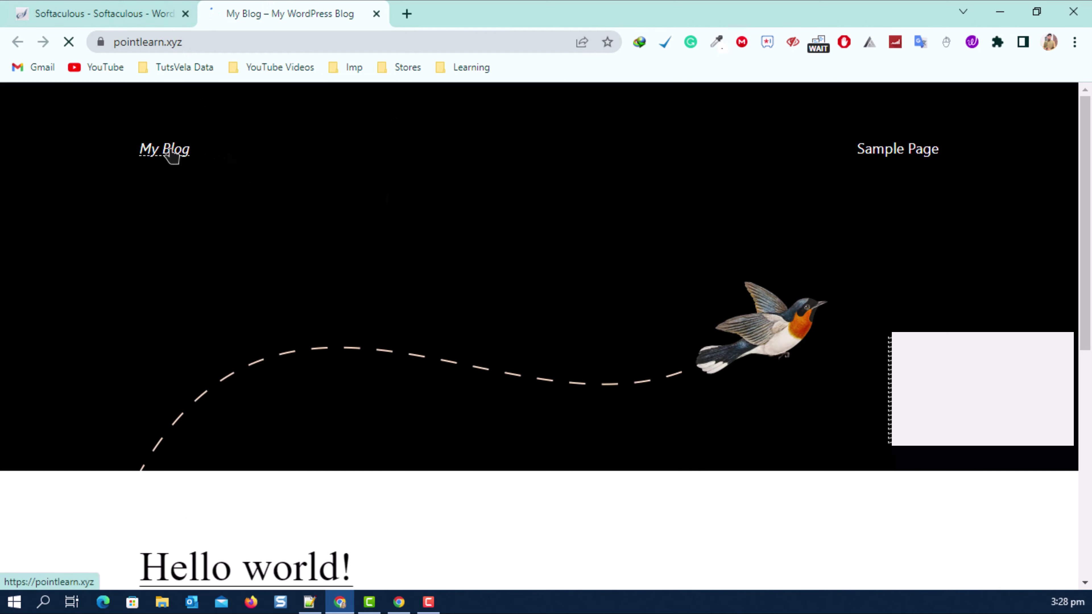
{"action": "scroll", "coordinate": [926, 175], "scroll_direction": "down", "scroll_amount": 10}
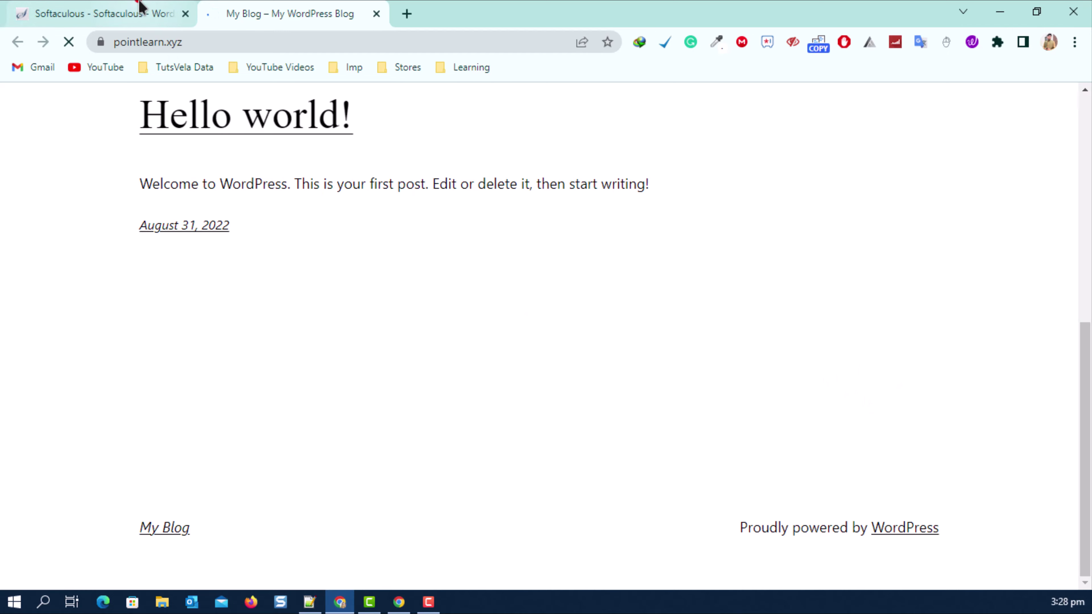
{"action": "left_click", "coordinate": [140, 11]}
{"action": "right_click", "coordinate": [423, 268]}
{"action": "left_click", "coordinate": [447, 278]}
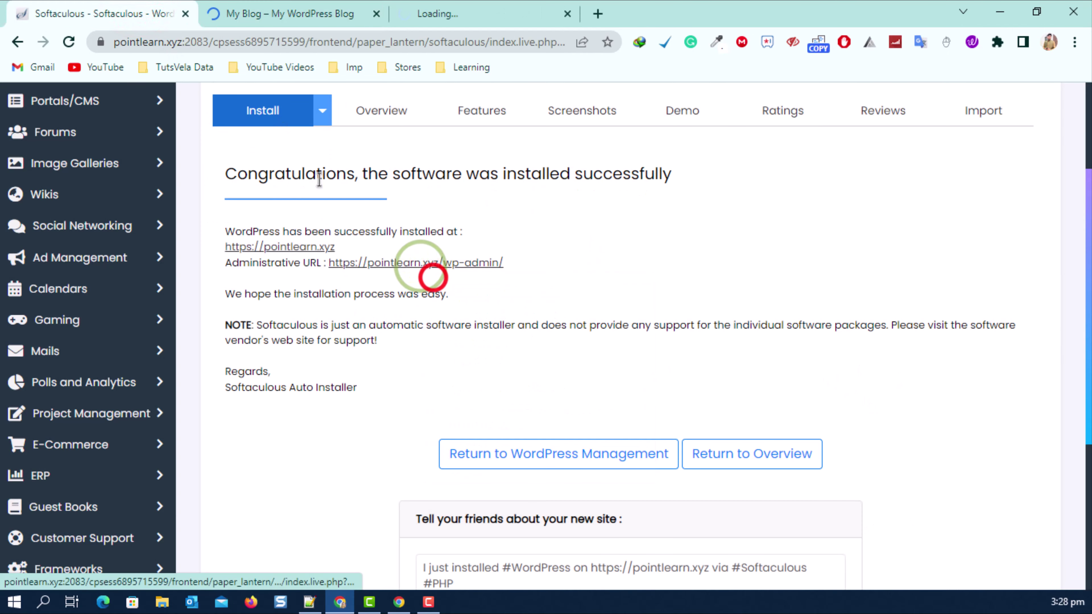
Close the Softaculous tab and settle on the pointlearn.xyz admin Dashboard tab.
{"action": "left_click", "coordinate": [512, 10]}
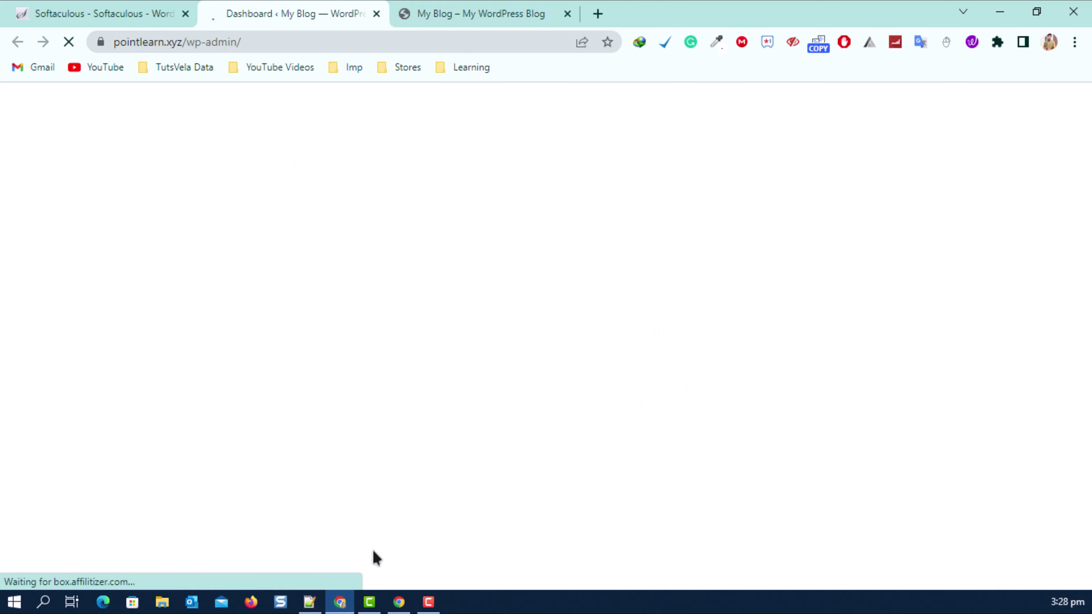
{"action": "left_click", "coordinate": [157, 7]}
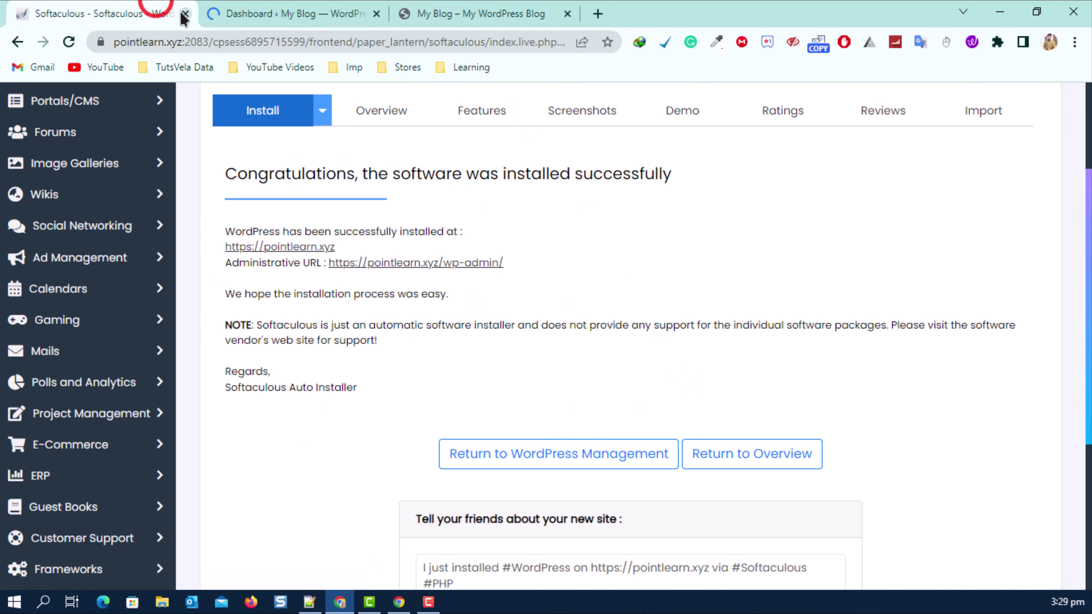
{"action": "left_click", "coordinate": [186, 14]}
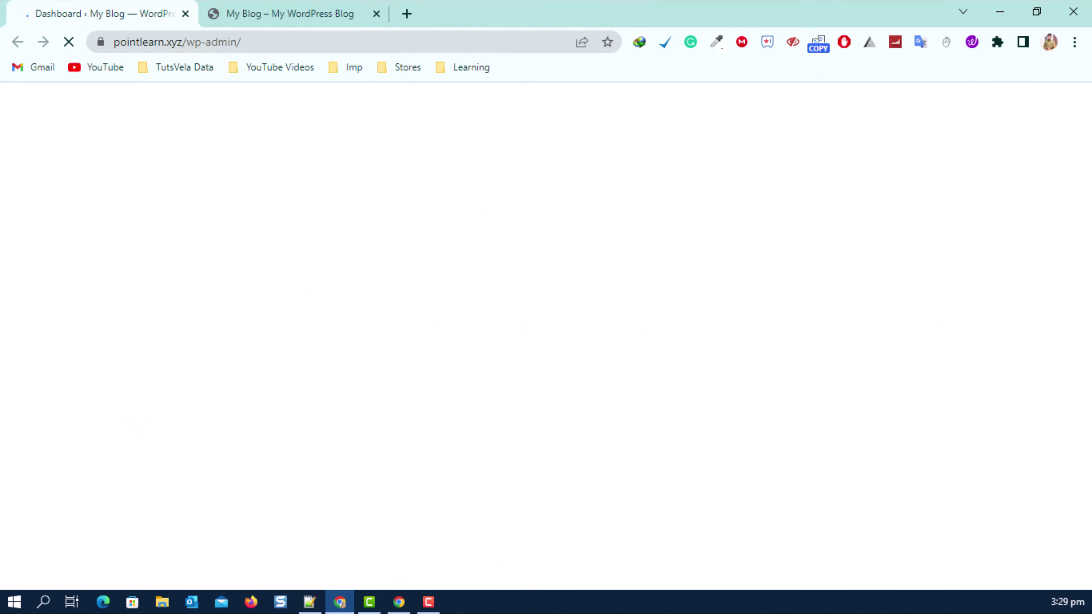
{"action": "left_click", "coordinate": [251, 11]}
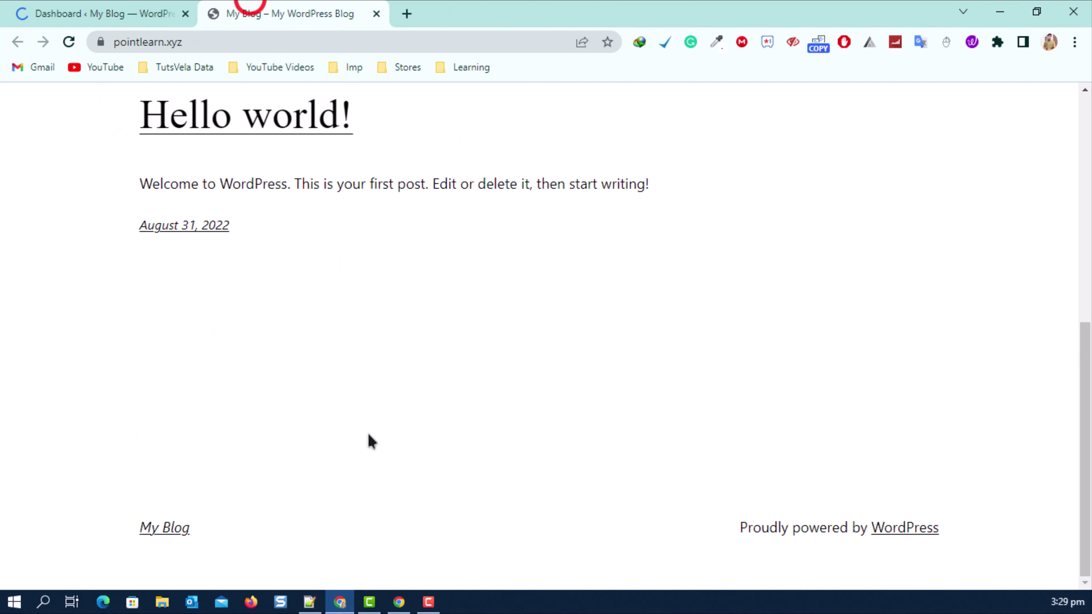
{"action": "scroll", "coordinate": [189, 280], "scroll_direction": "up", "scroll_amount": 5}
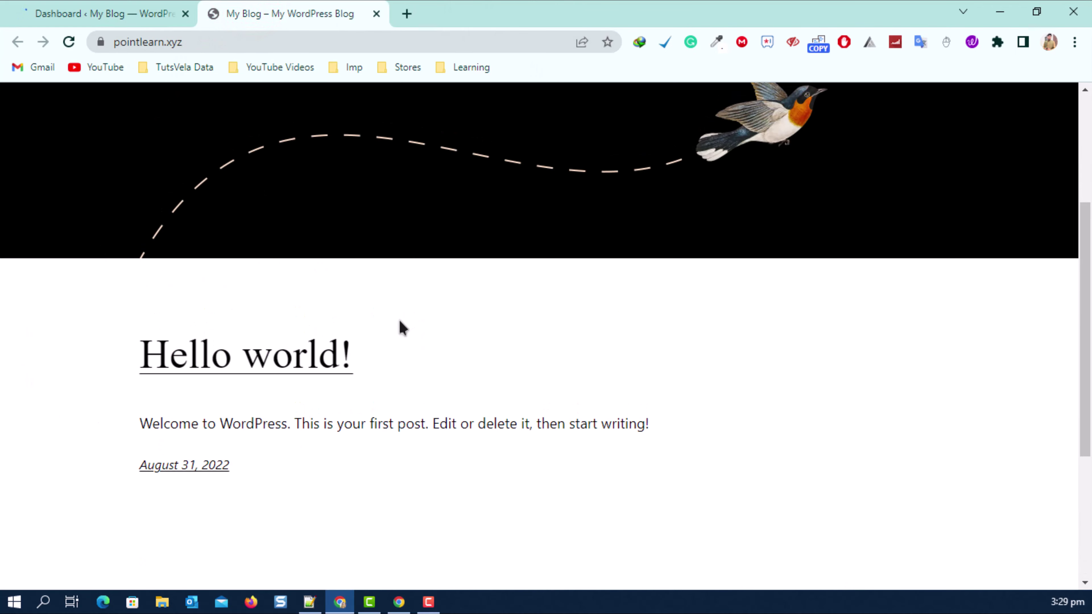
{"action": "left_click", "coordinate": [154, 9]}
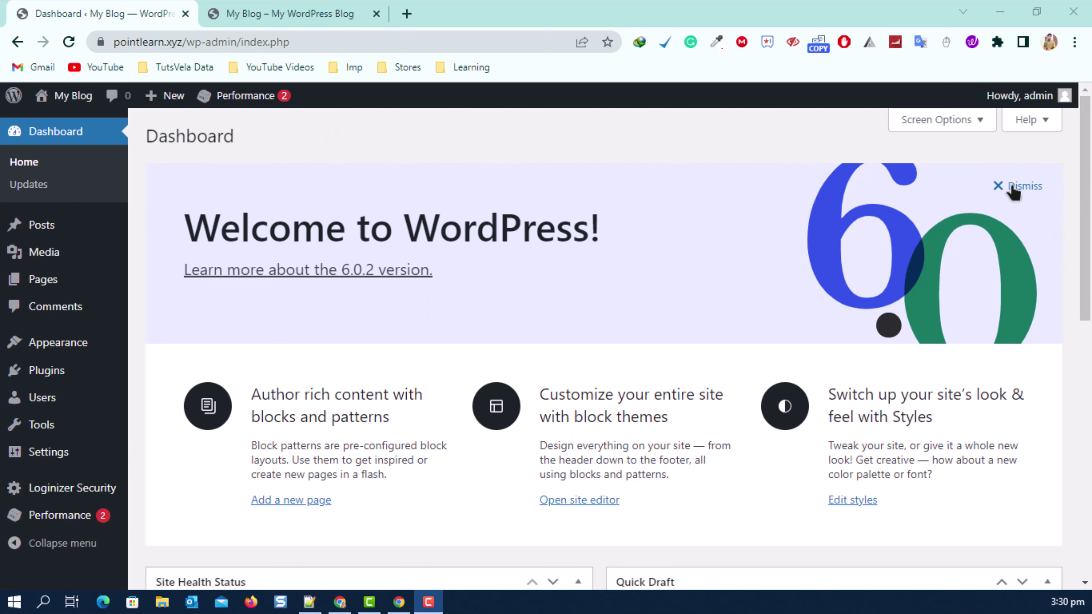
Dismiss the Welcome to WordPress panel and go to Settings > General.
{"action": "left_click", "coordinate": [998, 186]}
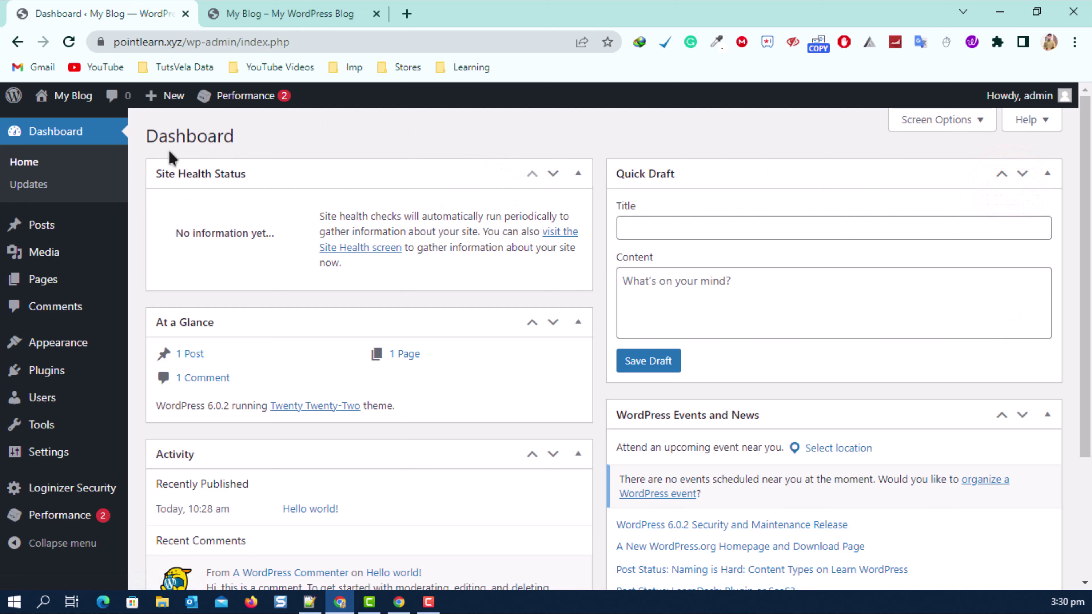
{"action": "left_click_drag", "start_coordinate": [149, 134], "coordinate": [292, 139]}
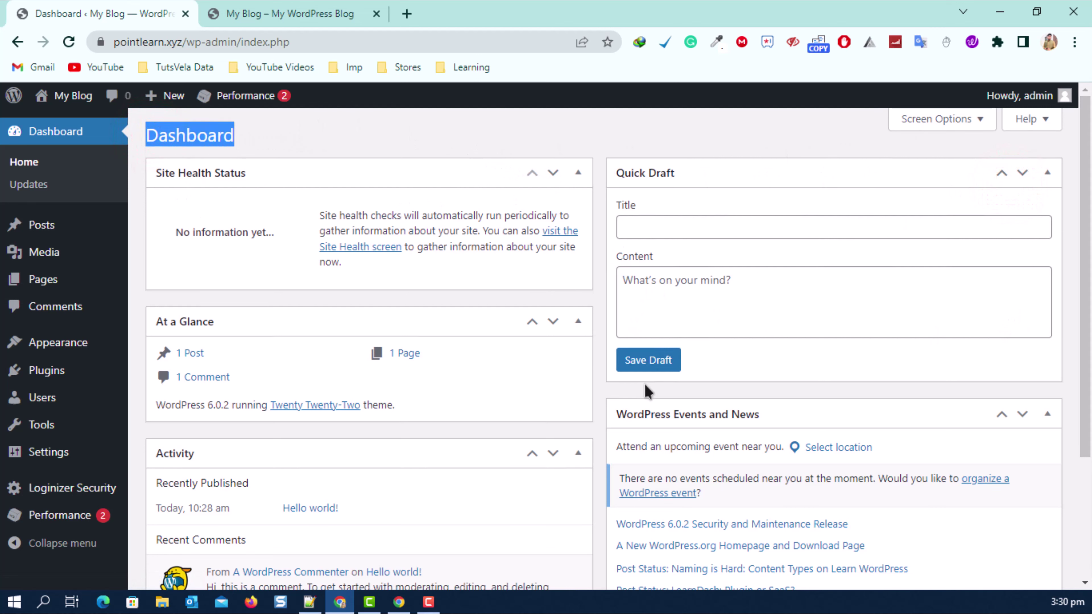
{"action": "scroll", "coordinate": [342, 316], "scroll_direction": "down", "scroll_amount": 4}
{"action": "scroll", "coordinate": [342, 316], "scroll_direction": "up", "scroll_amount": 2}
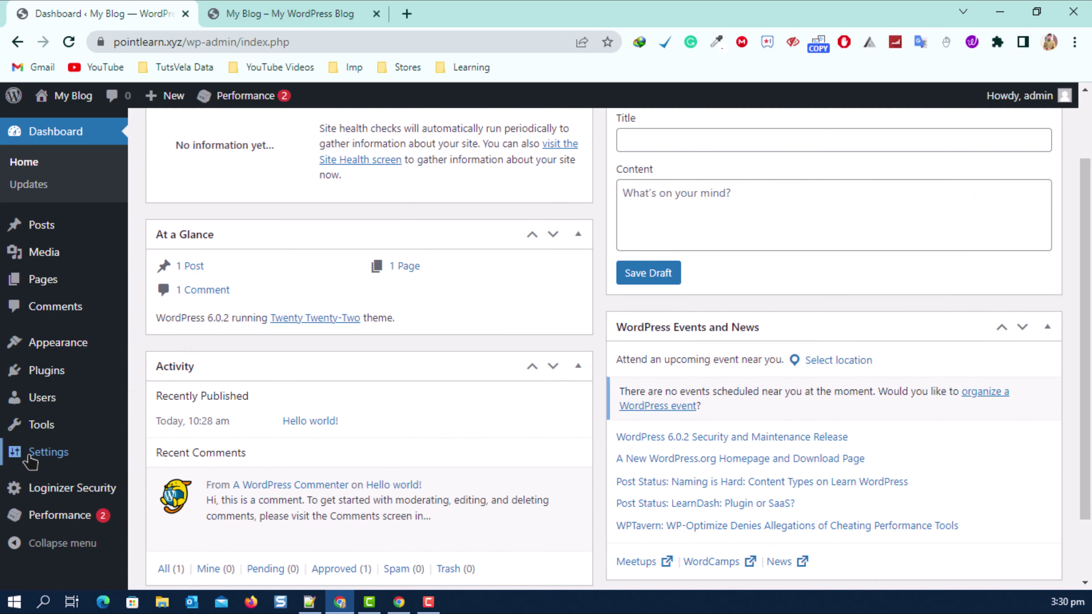
{"action": "mouse_move", "coordinate": [32, 454]}
{"action": "left_click", "coordinate": [164, 407]}
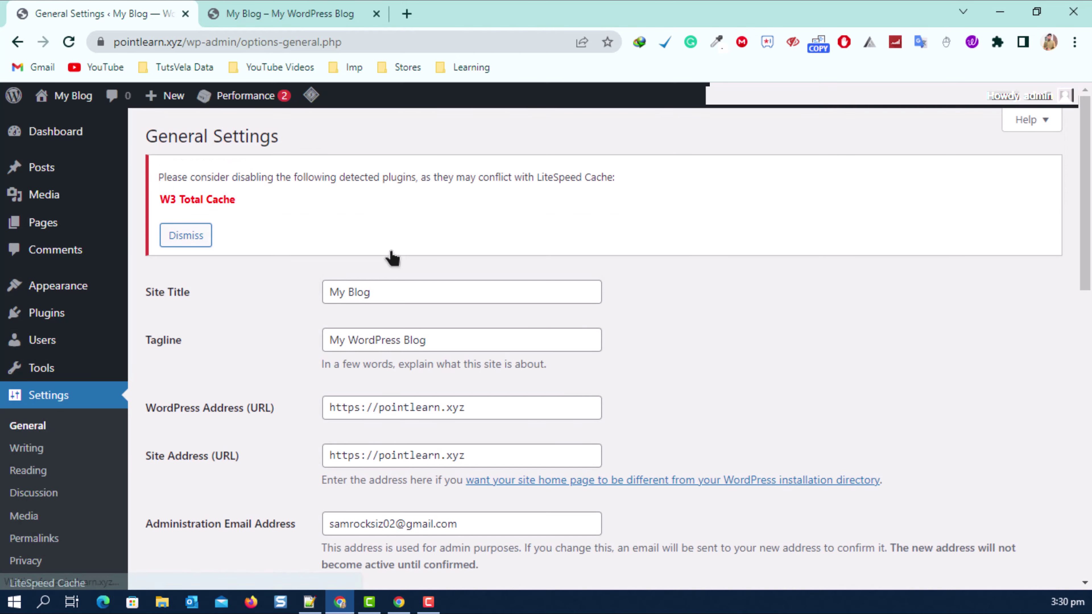
Dismiss the cache-plugin warning and change the Site Title from 'My Blog' to 'Point Learn'.
{"action": "left_click", "coordinate": [199, 236]}
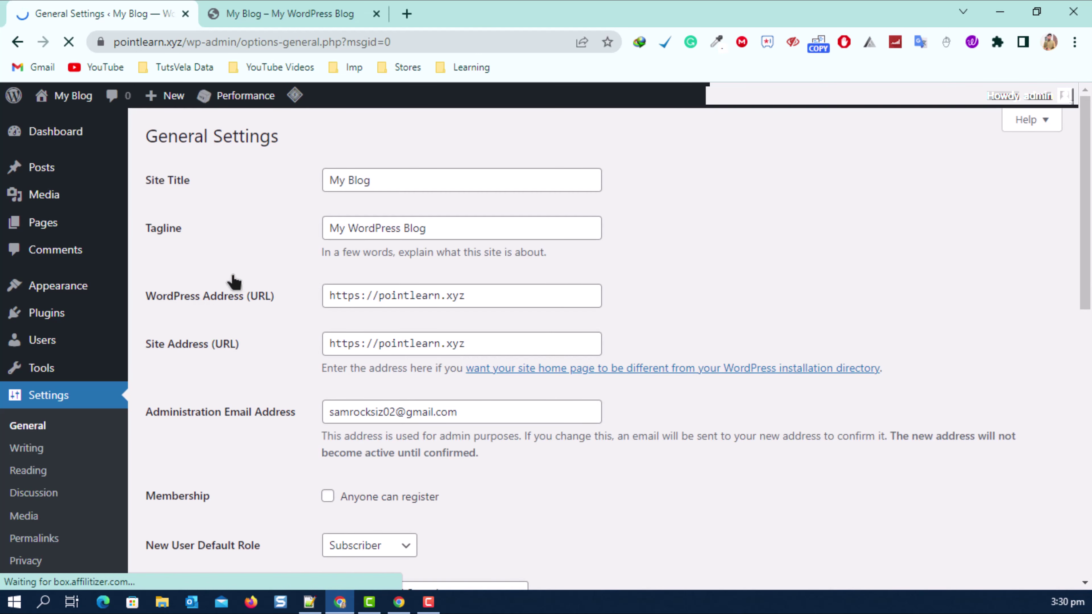
{"action": "left_click_drag", "start_coordinate": [148, 181], "coordinate": [202, 190]}
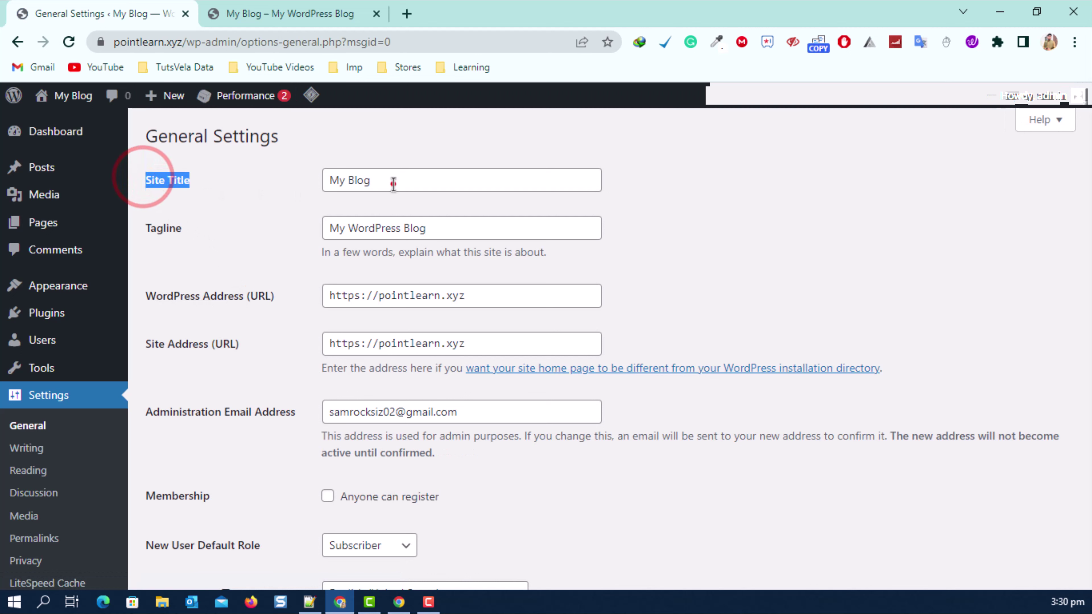
{"action": "left_click_drag", "start_coordinate": [393, 184], "coordinate": [281, 190]}
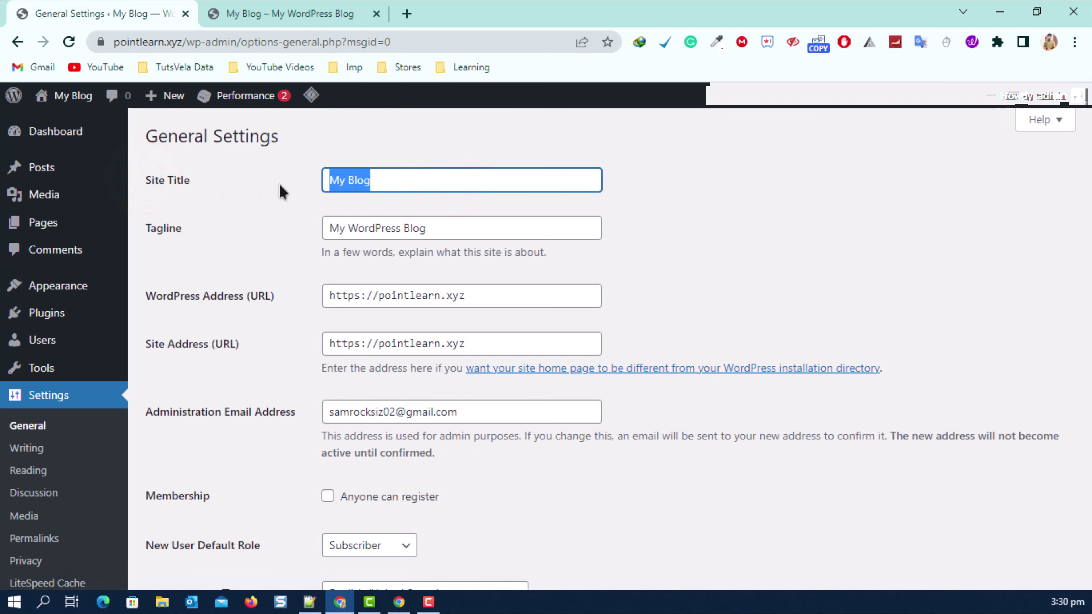
{"action": "type", "text": "Poin"}
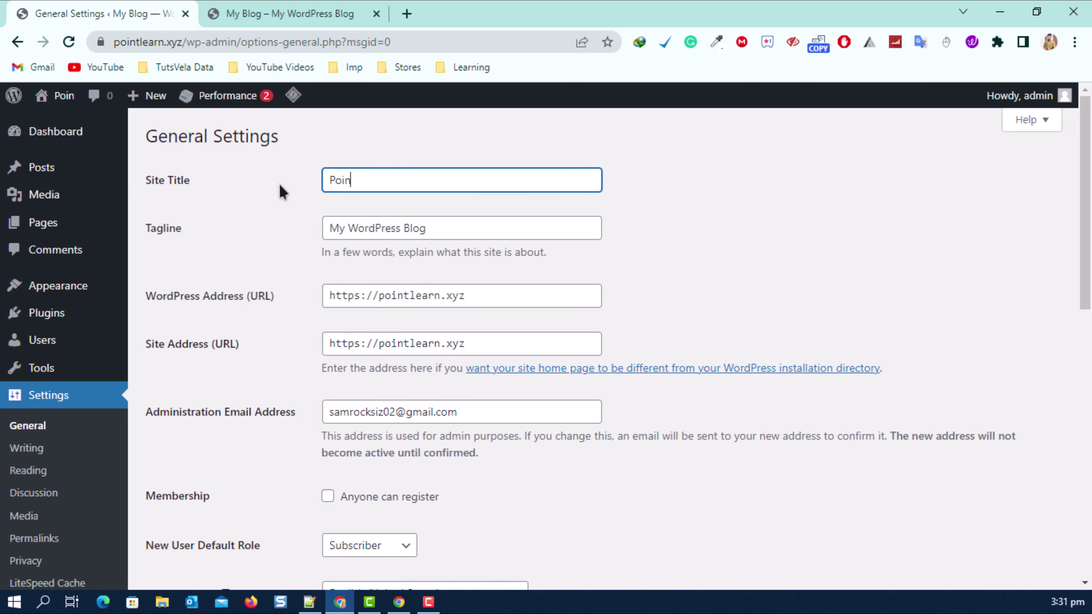
{"action": "type", "text": "t Learn"}
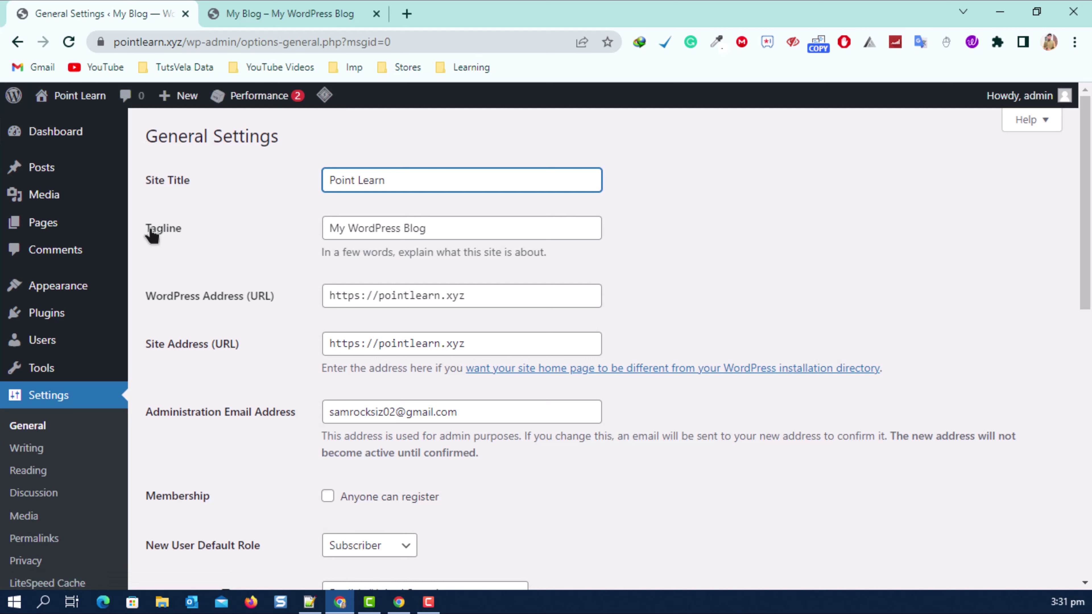
Replace the tagline with 'Get More to Learn' and save the general settings.
{"action": "triple_click", "coordinate": [522, 236]}
{"action": "left_click_drag", "start_coordinate": [311, 256], "coordinate": [582, 256]}
{"action": "left_click", "coordinate": [596, 252]}
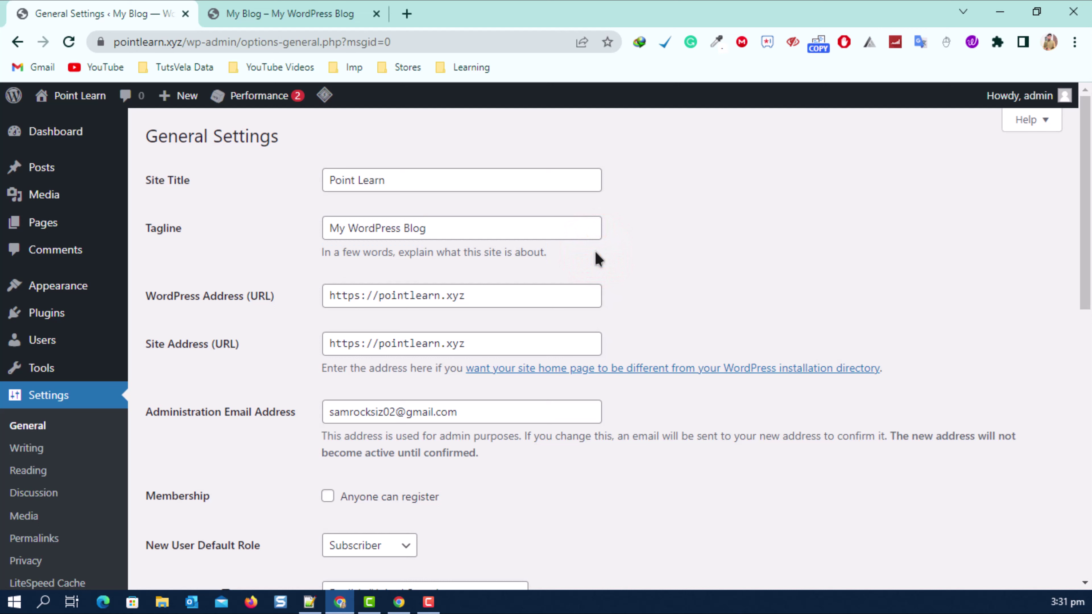
{"action": "left_click", "coordinate": [480, 220]}
{"action": "key", "text": "ctrl+a"}
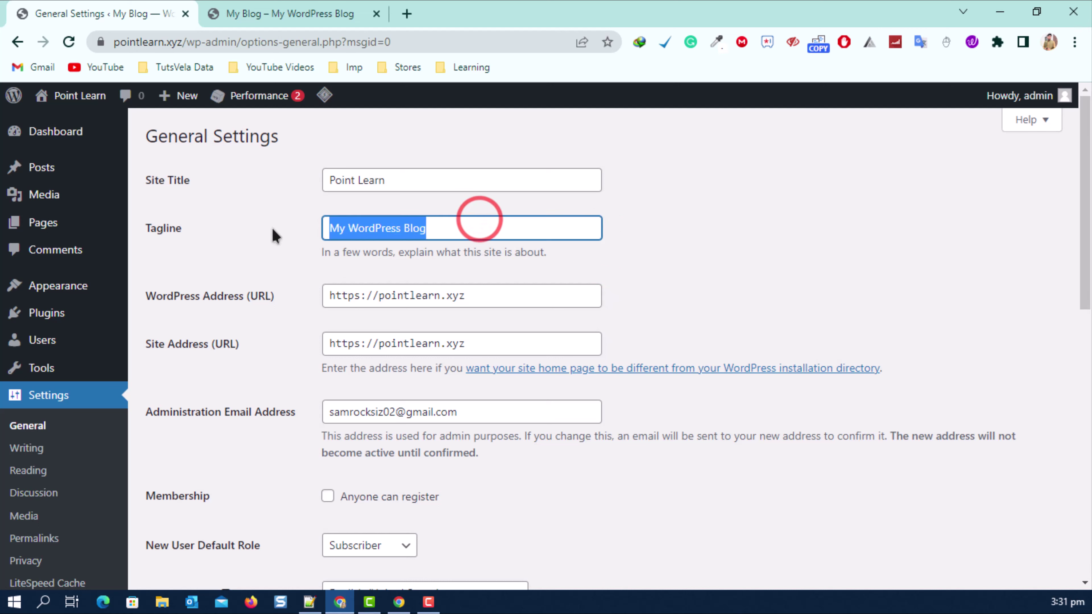
{"action": "type", "text": "Get More to K"}
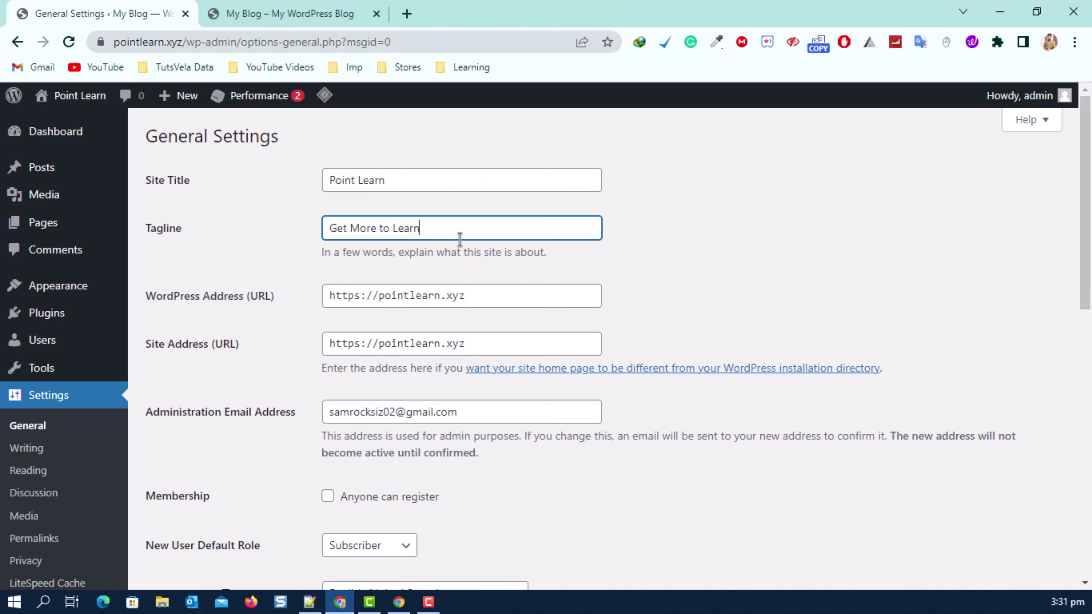
{"action": "triple_click", "coordinate": [469, 238]}
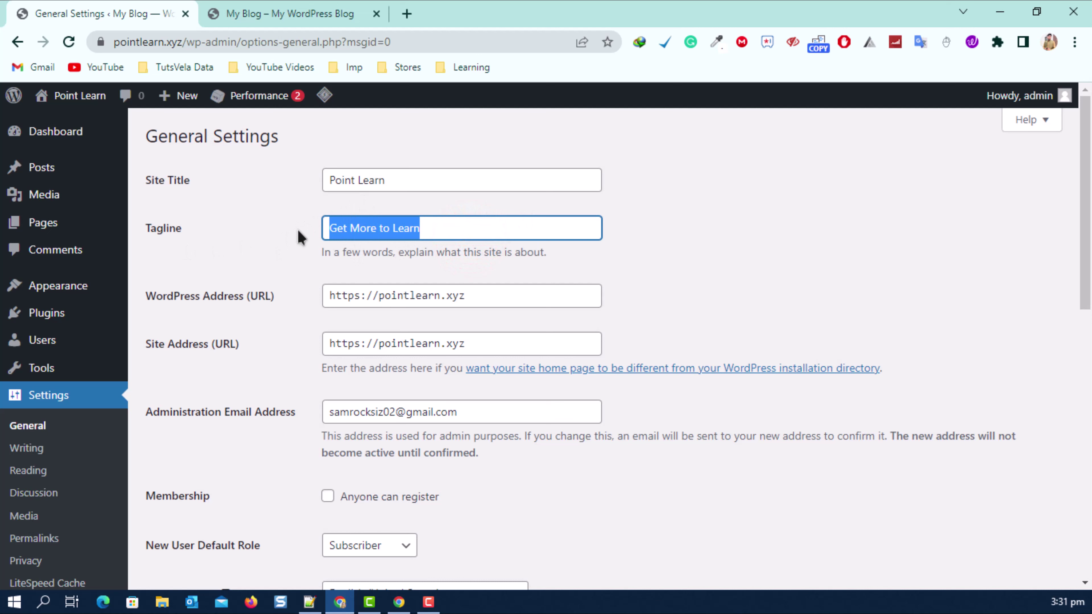
{"action": "scroll", "coordinate": [281, 230], "scroll_direction": "down", "scroll_amount": 6}
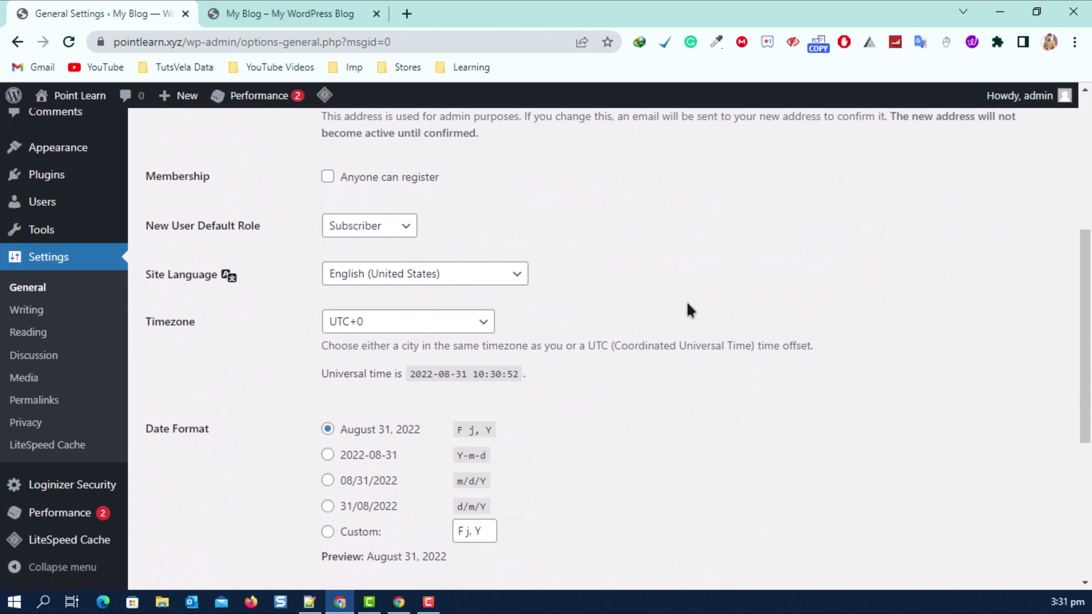
{"action": "scroll", "coordinate": [645, 310], "scroll_direction": "down", "scroll_amount": 7}
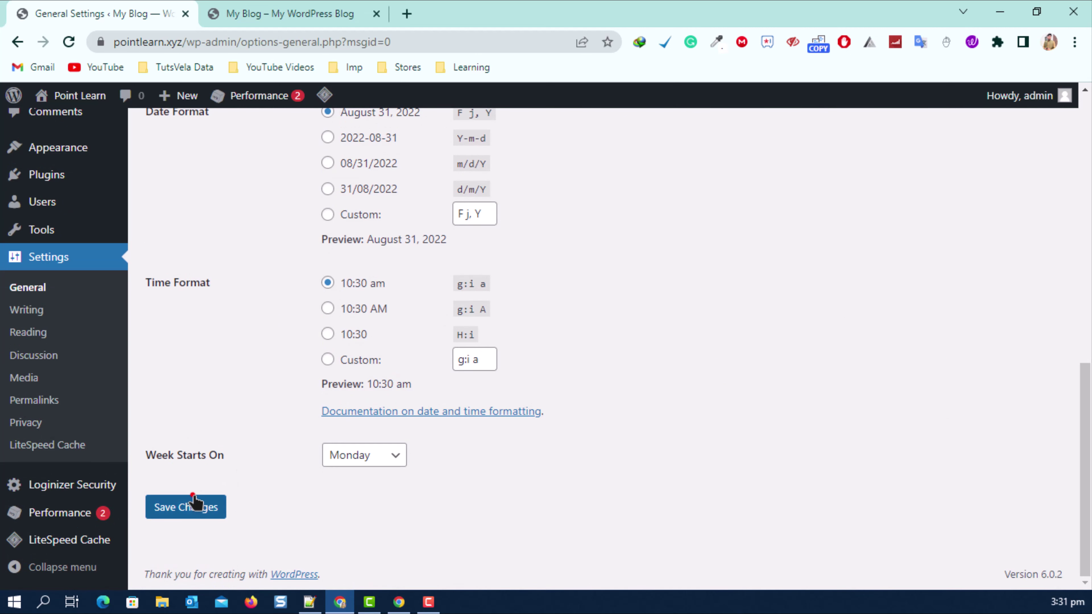
{"action": "left_click", "coordinate": [196, 504]}
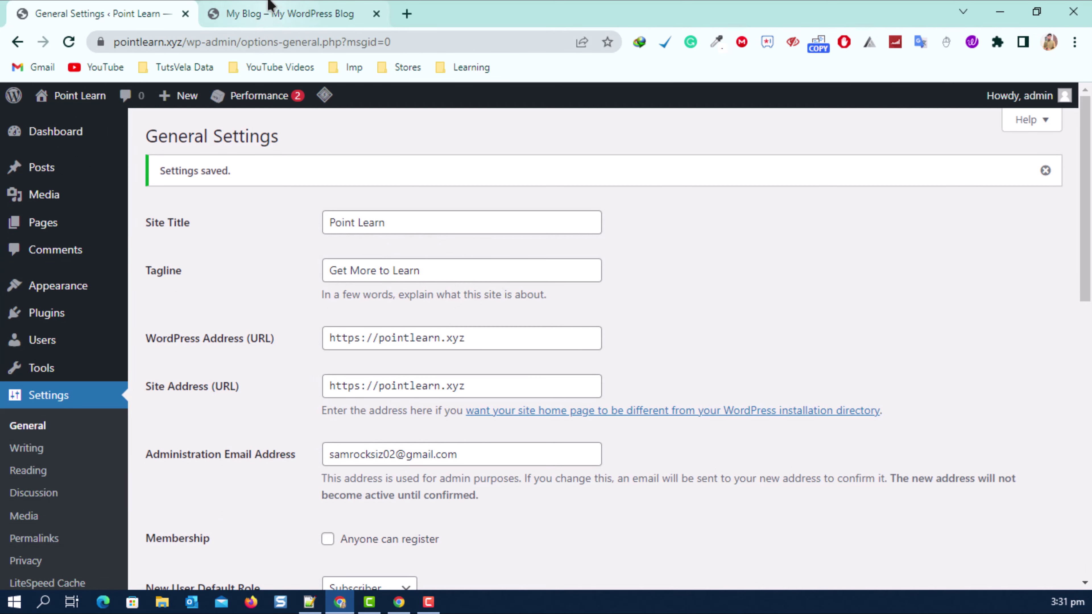
Reload the live blog to confirm the 'Point Learn' site name, then return to General Settings.
{"action": "left_click", "coordinate": [257, 17]}
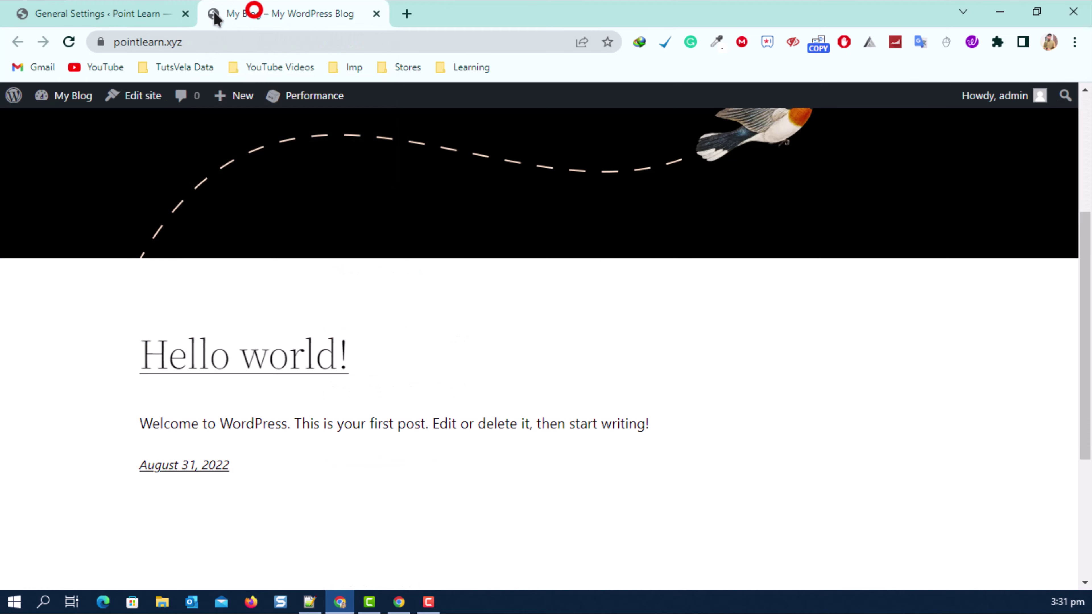
{"action": "left_click", "coordinate": [68, 42]}
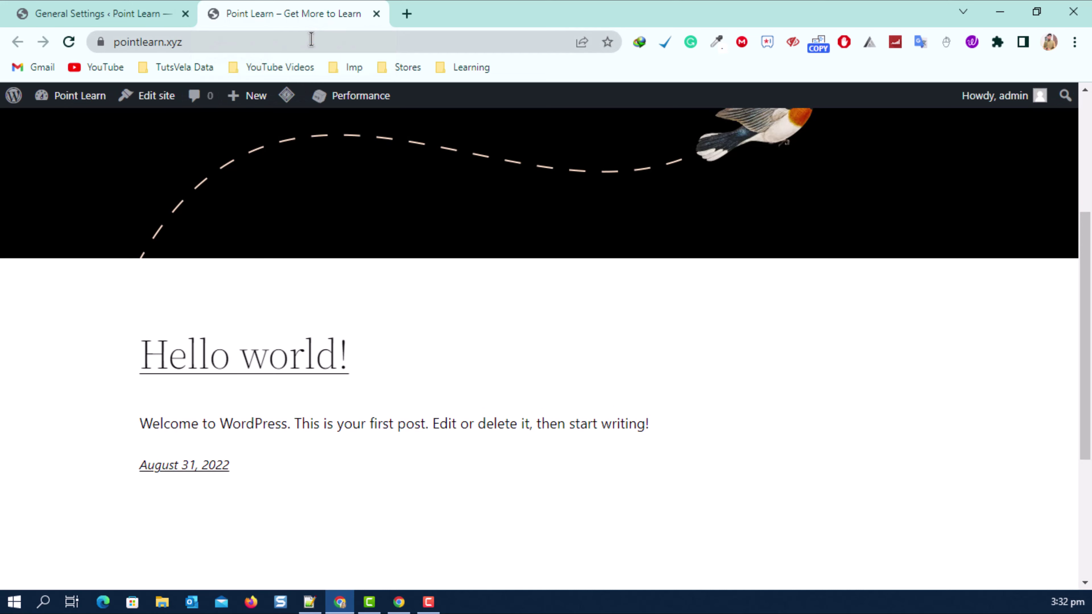
{"action": "scroll", "coordinate": [294, 349], "scroll_direction": "up", "scroll_amount": 5}
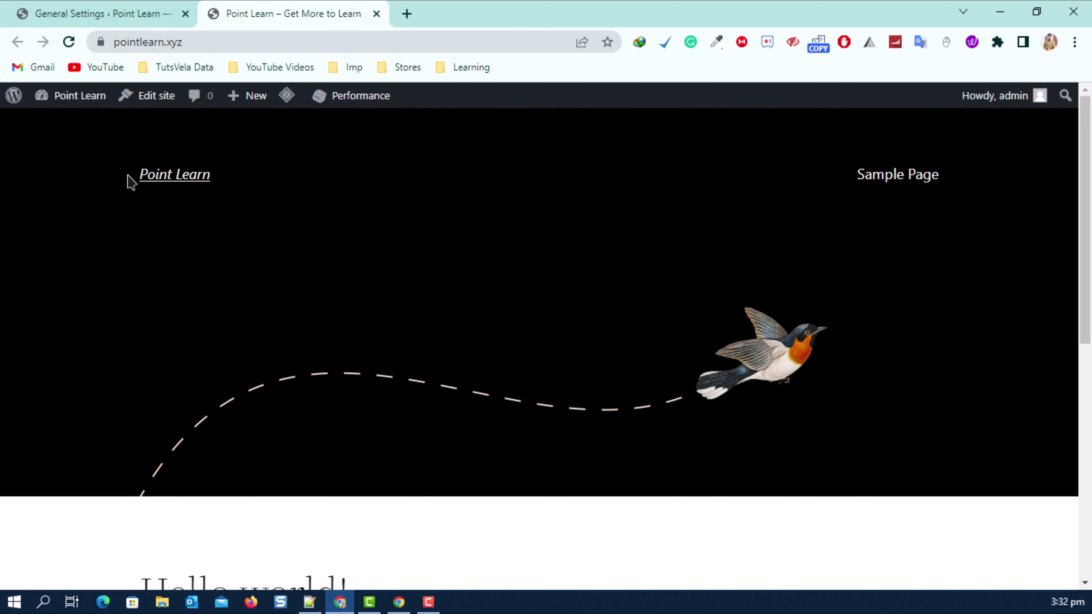
{"action": "left_click_drag", "start_coordinate": [131, 181], "coordinate": [266, 187]}
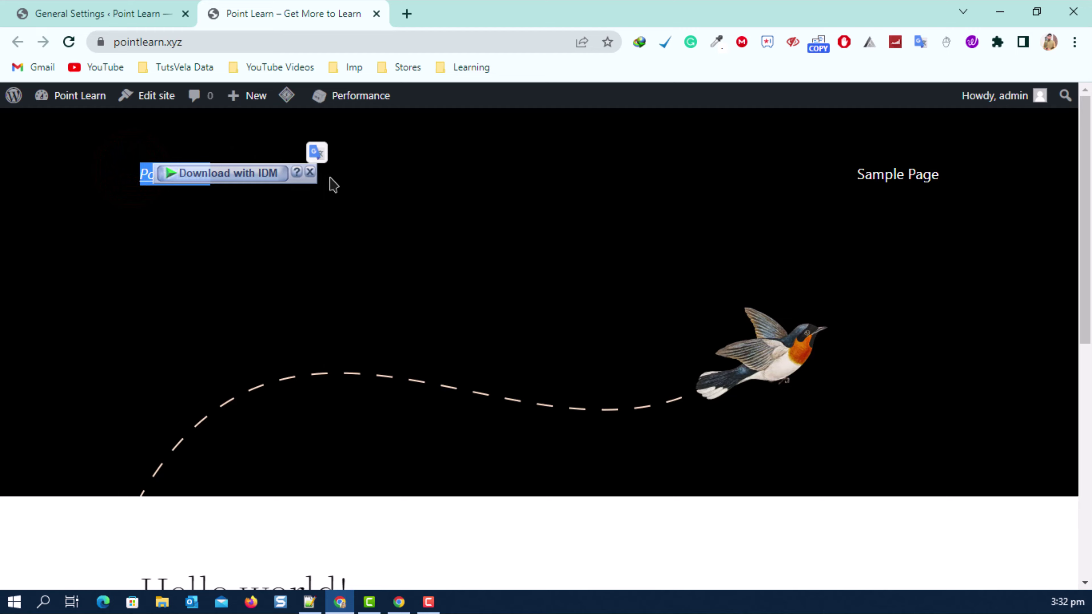
{"action": "left_click", "coordinate": [68, 8]}
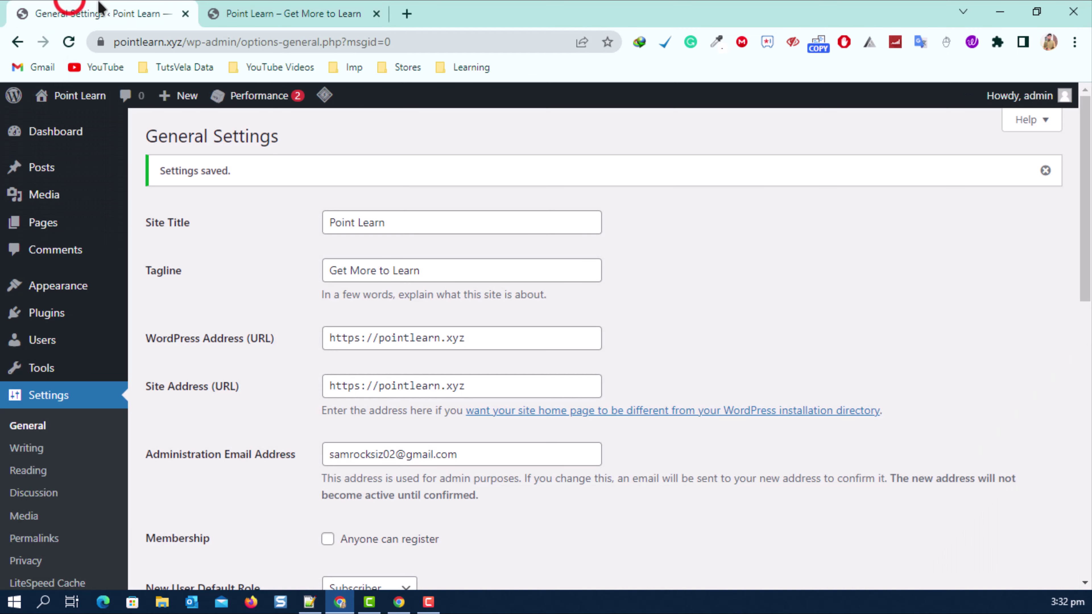
Save the permalink structure as Post name (/%postname%/), then go to Reading settings.
{"action": "scroll", "coordinate": [187, 348], "scroll_direction": "down", "scroll_amount": 3}
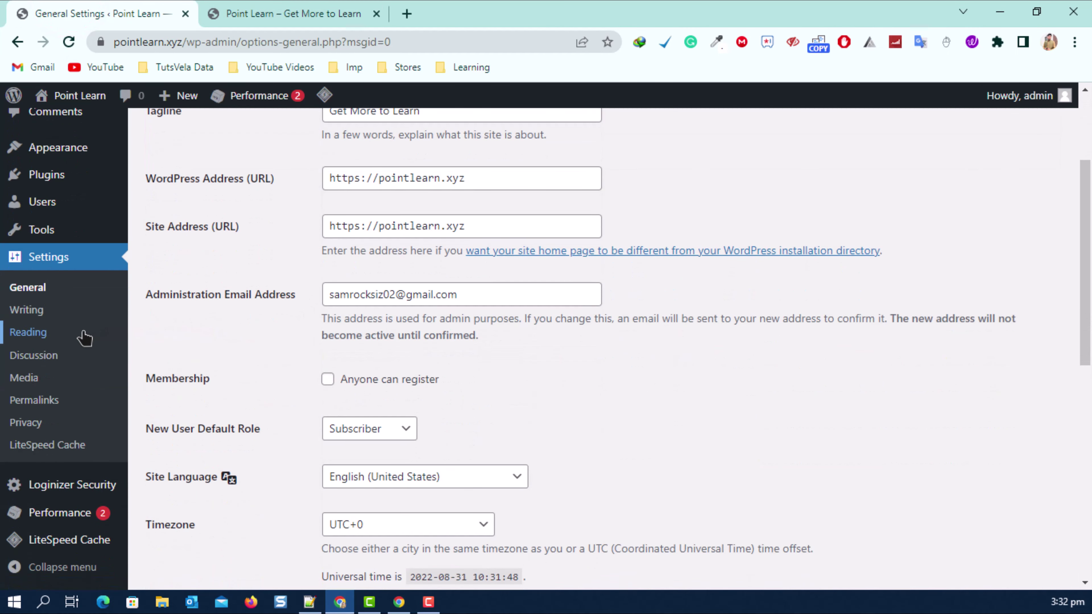
{"action": "left_click", "coordinate": [36, 403]}
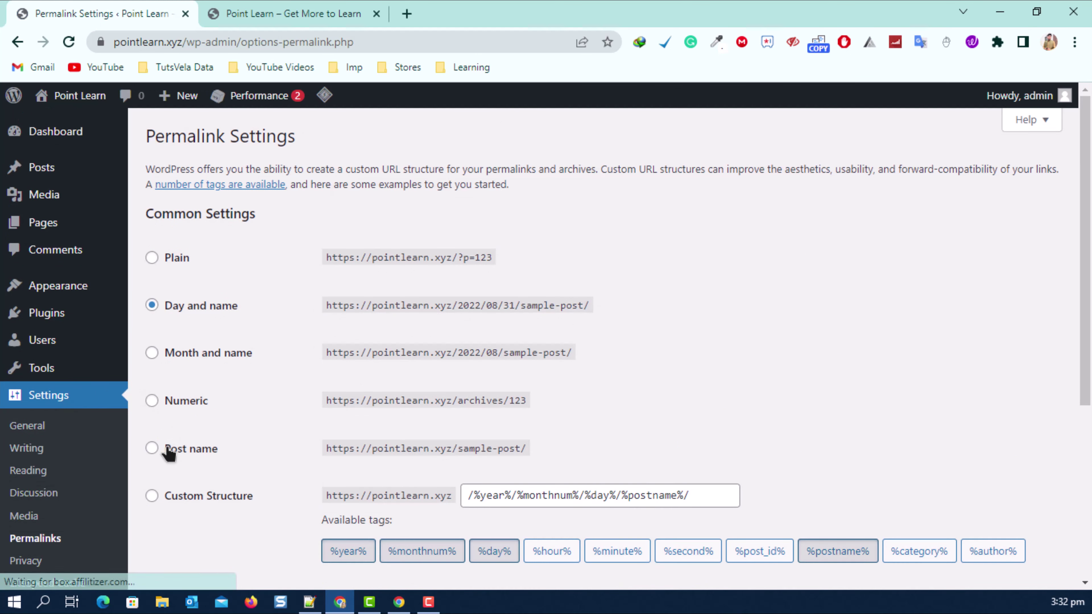
{"action": "left_click", "coordinate": [152, 448]}
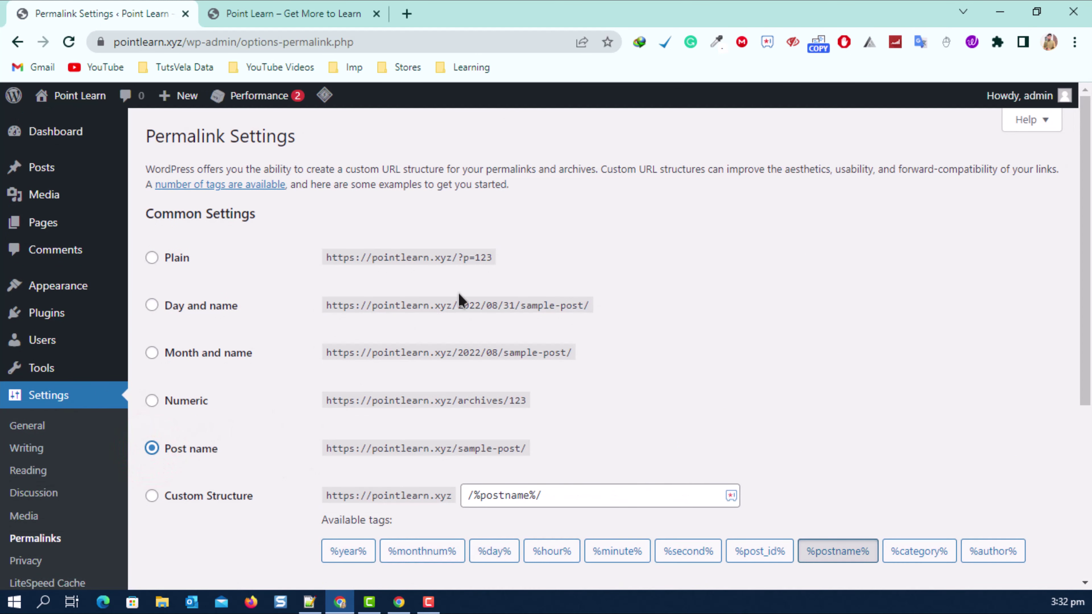
{"action": "scroll", "coordinate": [458, 297], "scroll_direction": "down", "scroll_amount": 5}
{"action": "left_click", "coordinate": [195, 506]}
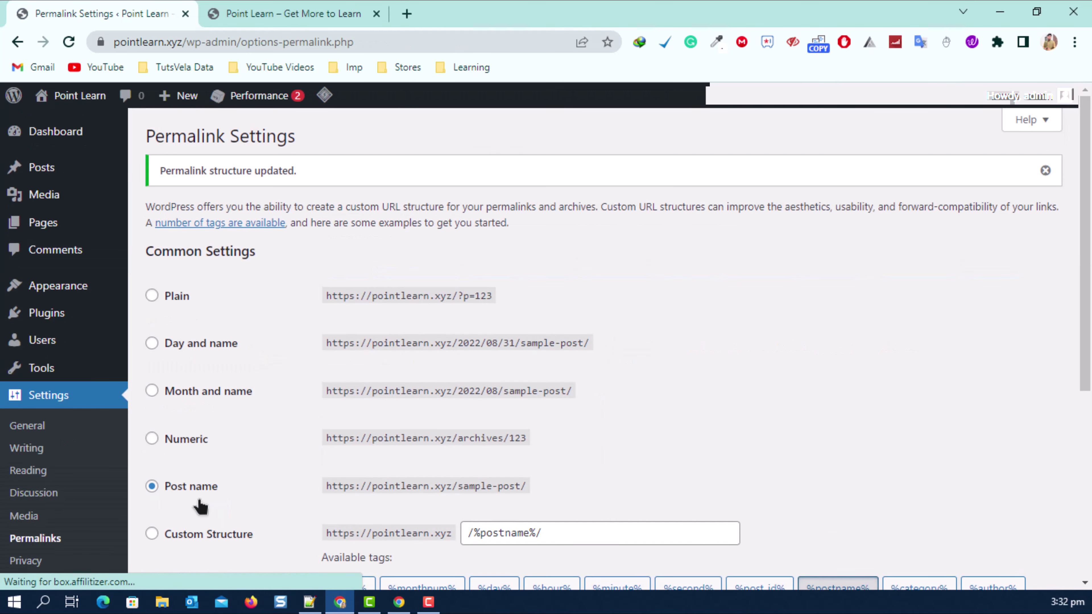
{"action": "left_click", "coordinate": [29, 470]}
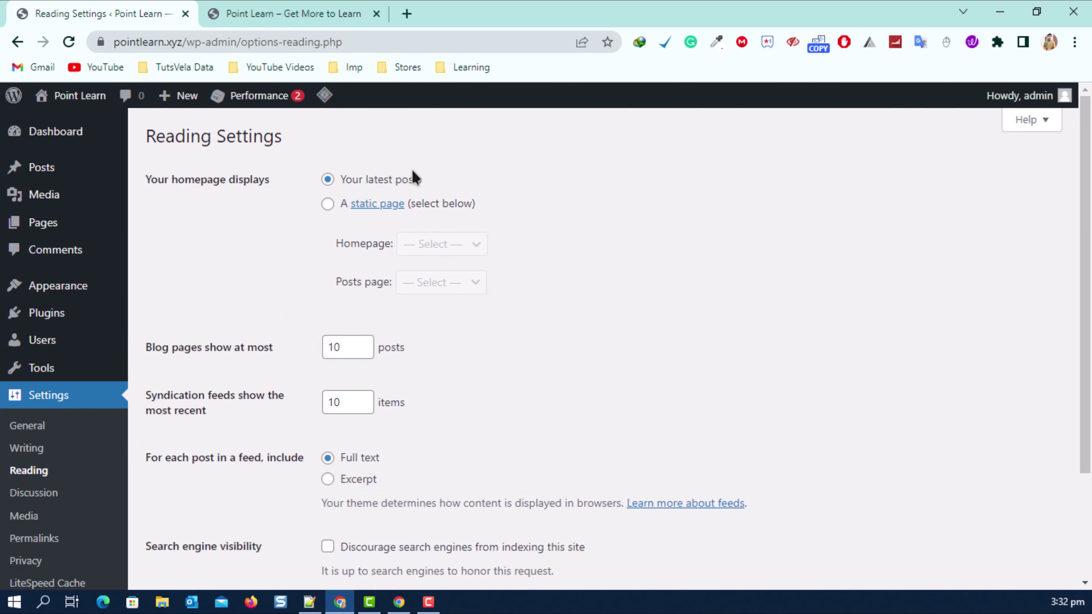
In Writing settings, scroll to Update Services (rpc.pingomatic.com) and bring up its help link's options.
{"action": "scroll", "coordinate": [312, 273], "scroll_direction": "down", "scroll_amount": 3}
{"action": "scroll", "coordinate": [407, 283], "scroll_direction": "up", "scroll_amount": 3}
{"action": "left_click", "coordinate": [44, 448]}
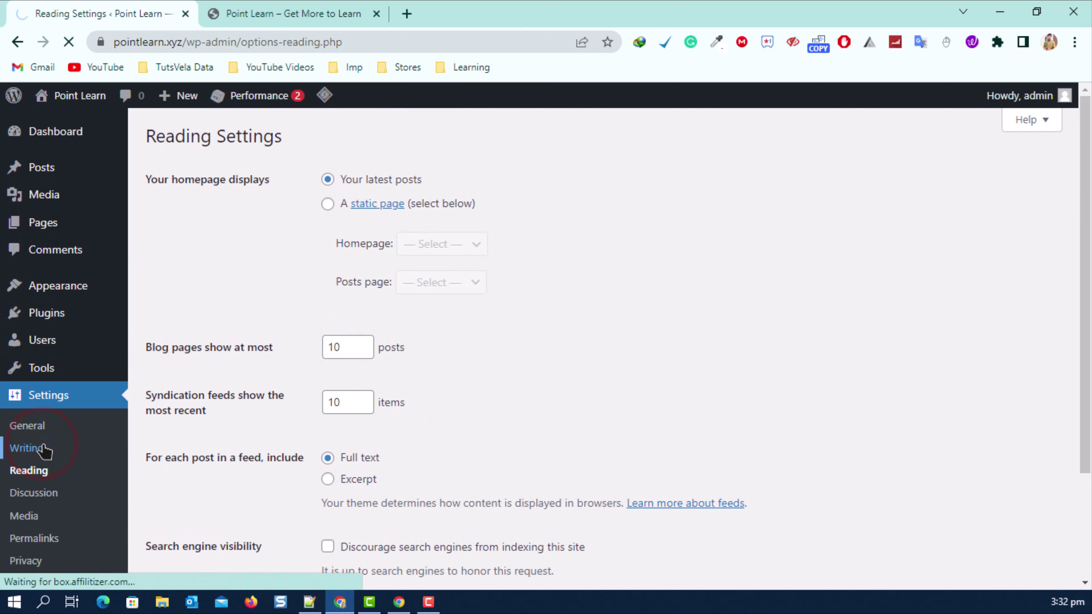
{"action": "scroll", "coordinate": [317, 268], "scroll_direction": "down", "scroll_amount": 2}
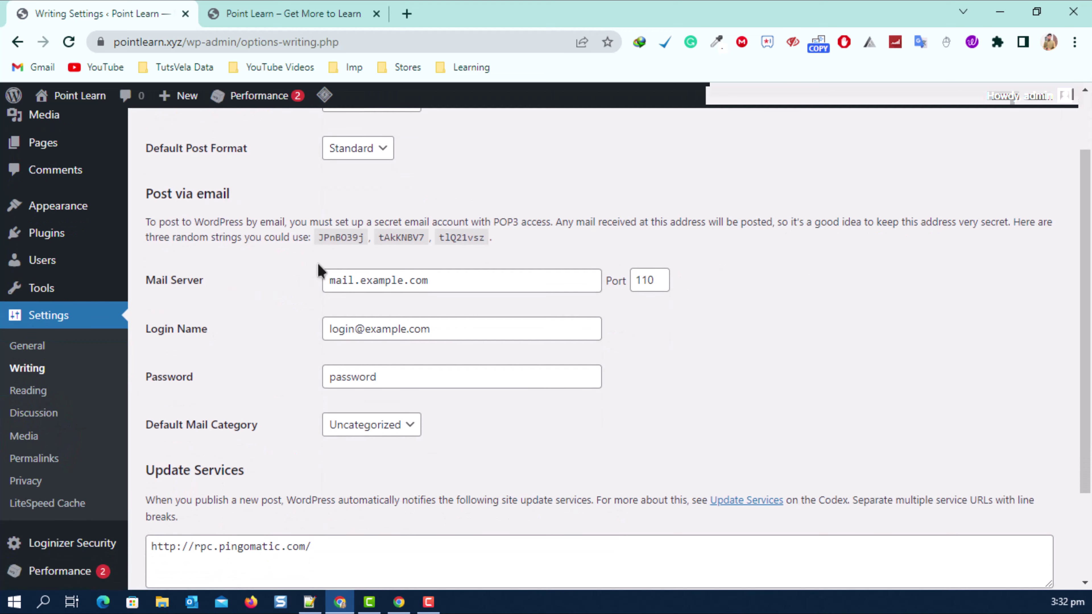
{"action": "scroll", "coordinate": [318, 268], "scroll_direction": "down", "scroll_amount": 3}
{"action": "left_click_drag", "start_coordinate": [143, 348], "coordinate": [243, 348]}
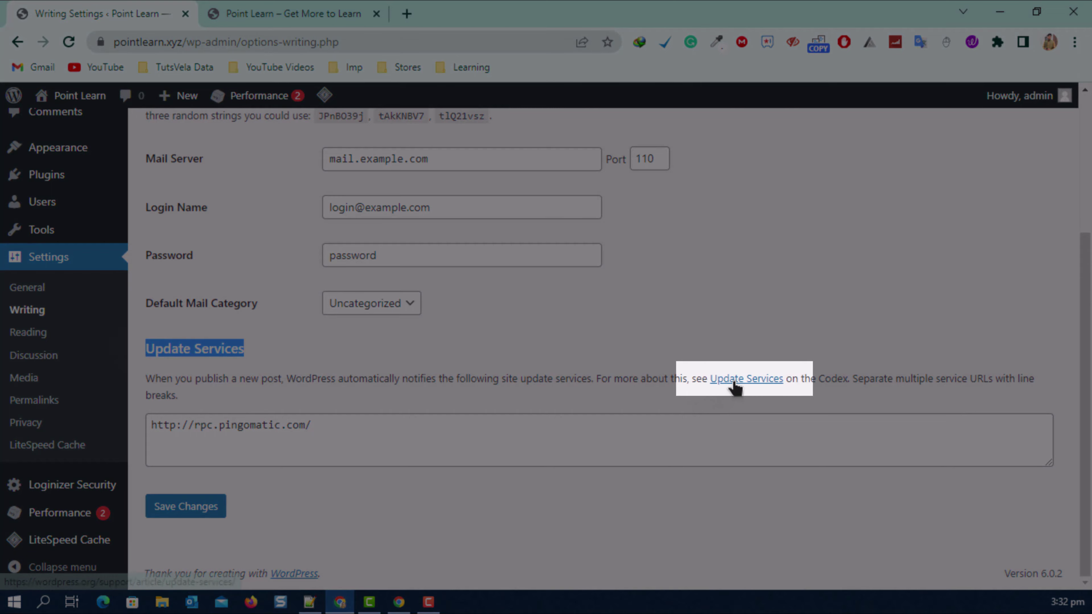
{"action": "right_click", "coordinate": [732, 380]}
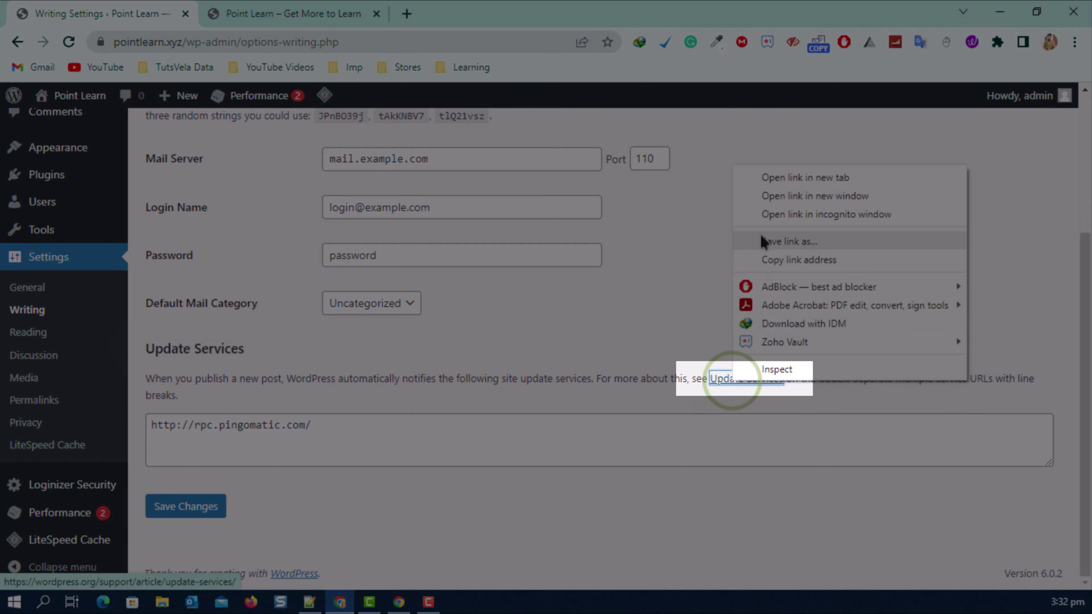
Open the Update Services article in a new tab and Google-search its 'XML-RPC Ping Services' heading.
{"action": "left_click", "coordinate": [748, 177]}
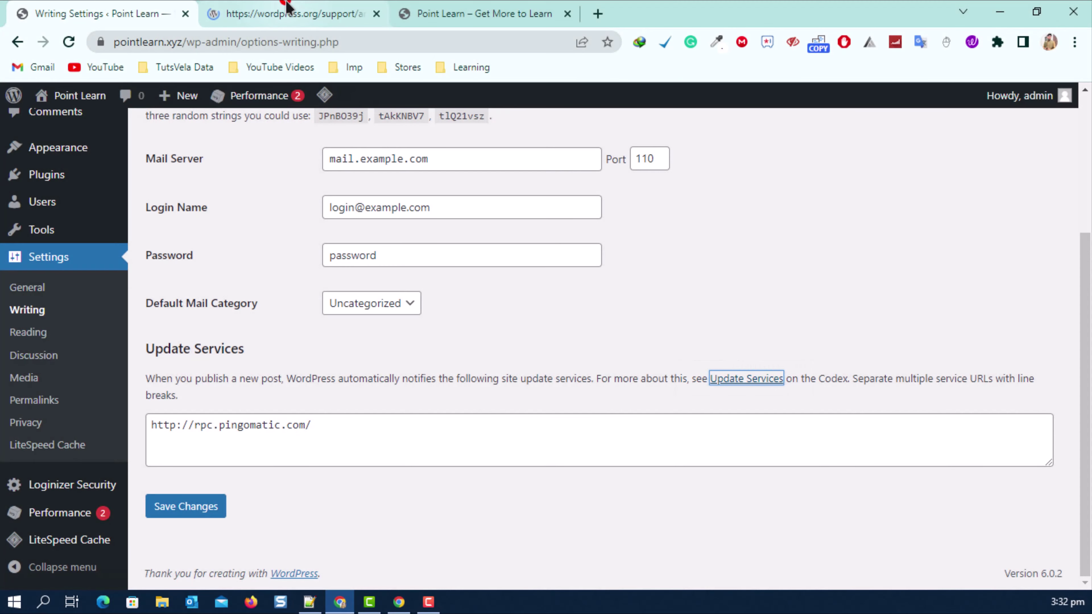
{"action": "left_click", "coordinate": [284, 14]}
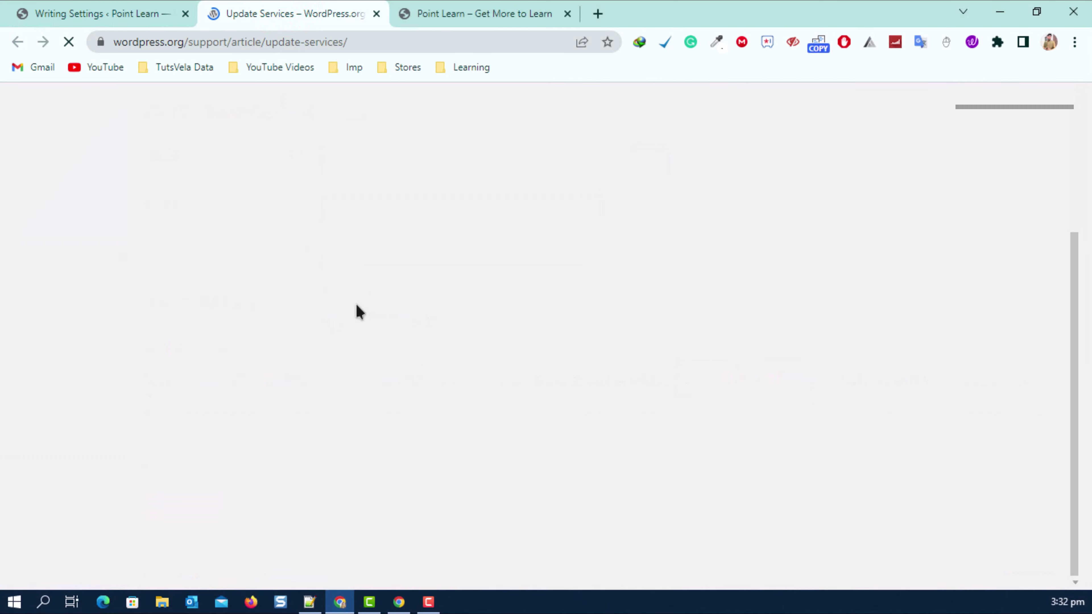
{"action": "scroll", "coordinate": [353, 308], "scroll_direction": "down", "scroll_amount": 10}
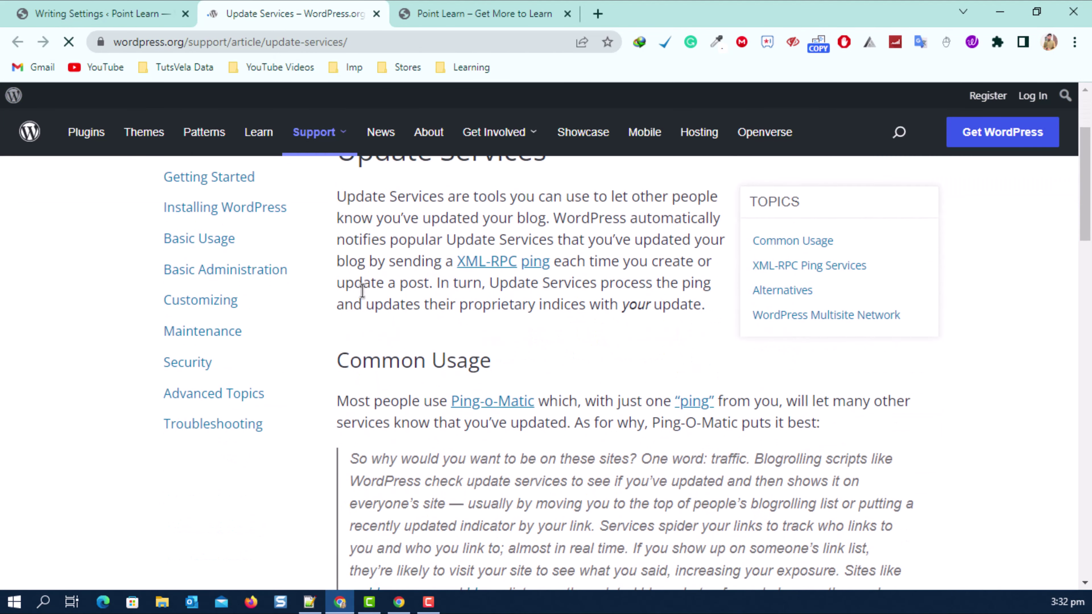
{"action": "scroll", "coordinate": [353, 306], "scroll_direction": "down", "scroll_amount": 8}
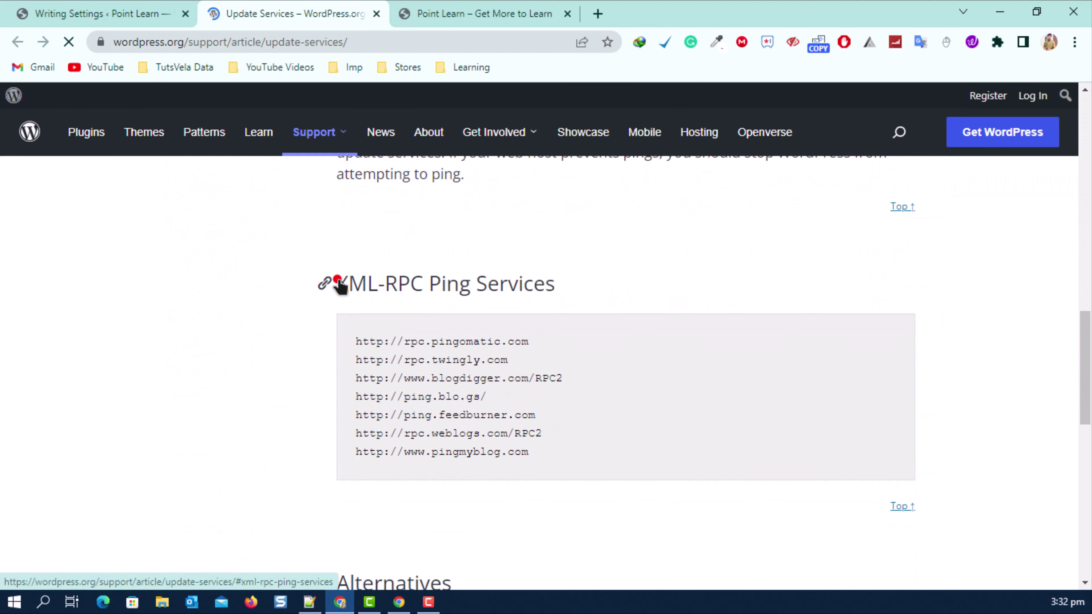
{"action": "mouse_move", "coordinate": [335, 280]}
{"action": "left_mouse_down"}
{"action": "mouse_move", "coordinate": [534, 297]}
{"action": "mouse_move", "coordinate": [335, 287]}
{"action": "left_mouse_up"}
{"action": "right_click", "coordinate": [381, 287]}
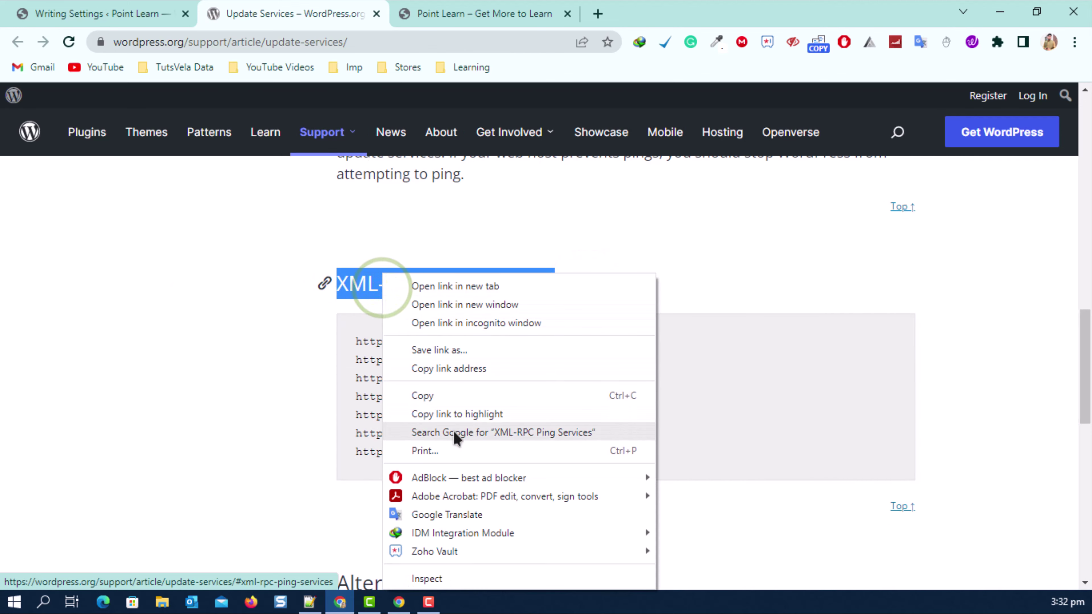
{"action": "left_click", "coordinate": [451, 432]}
Look over the Update Services article once more, then close its tab.
{"action": "left_click", "coordinate": [340, 8]}
{"action": "scroll", "coordinate": [382, 420], "scroll_direction": "down", "scroll_amount": 5}
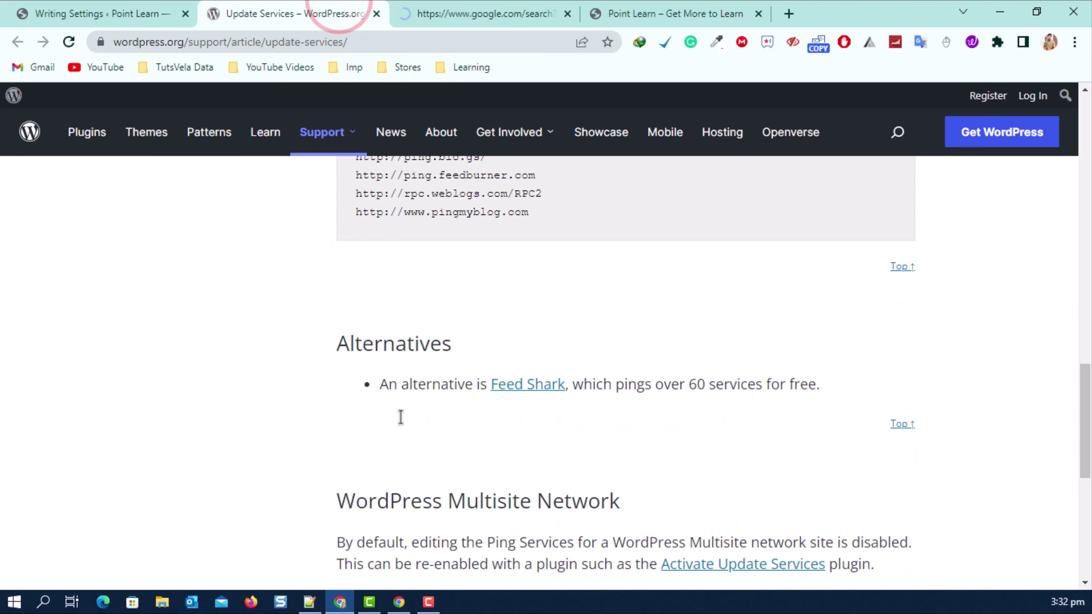
{"action": "scroll", "coordinate": [400, 418], "scroll_direction": "up", "scroll_amount": 5}
{"action": "left_click_drag", "start_coordinate": [356, 339], "coordinate": [541, 476]}
{"action": "left_click", "coordinate": [376, 14]}
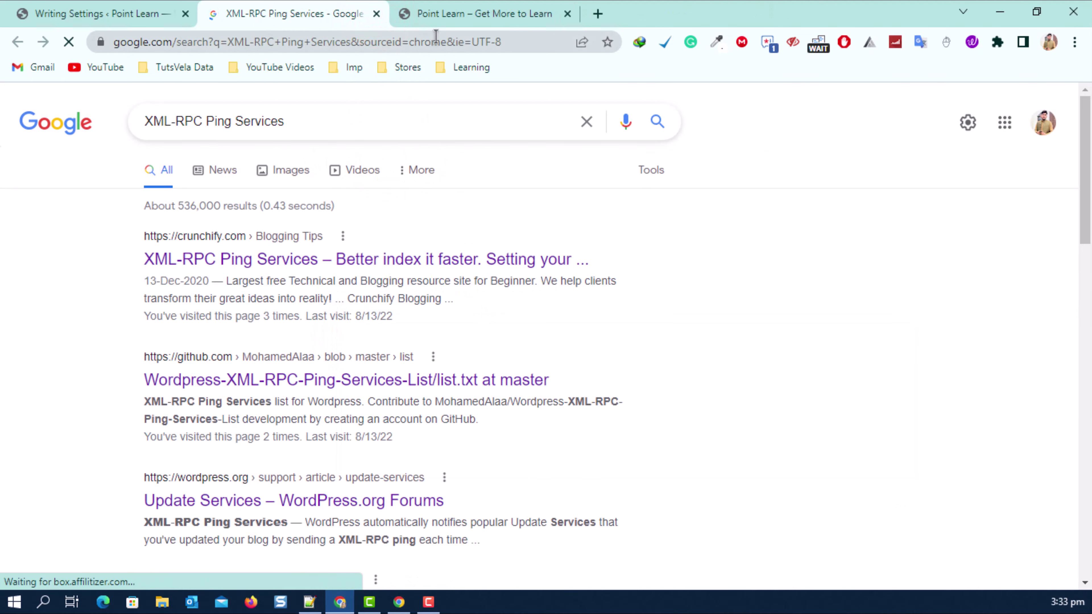
Open the GitHub result Wordpress-XML-RPC-Ping-Services-List list.txt in a new tab and view it.
{"action": "right_click", "coordinate": [279, 388]}
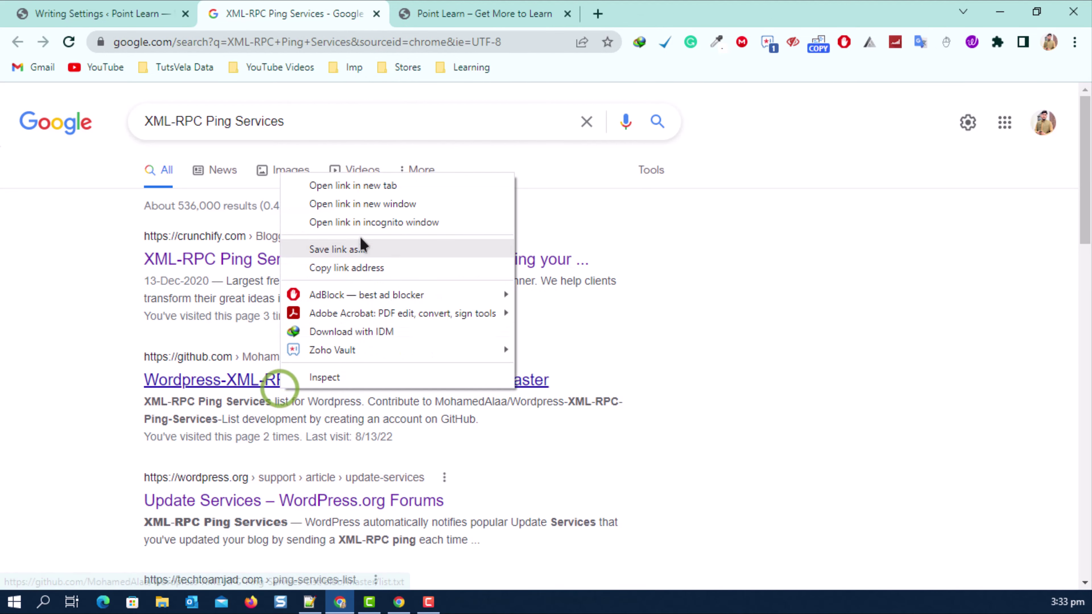
{"action": "left_click", "coordinate": [354, 184]}
{"action": "left_click", "coordinate": [411, 7]}
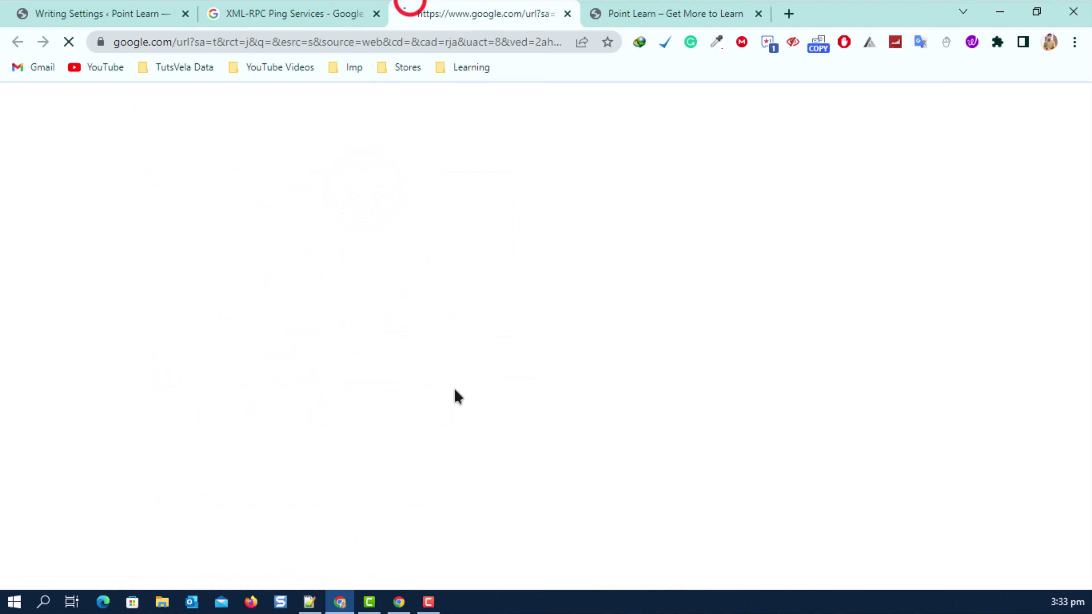
{"action": "left_click", "coordinate": [346, 11]}
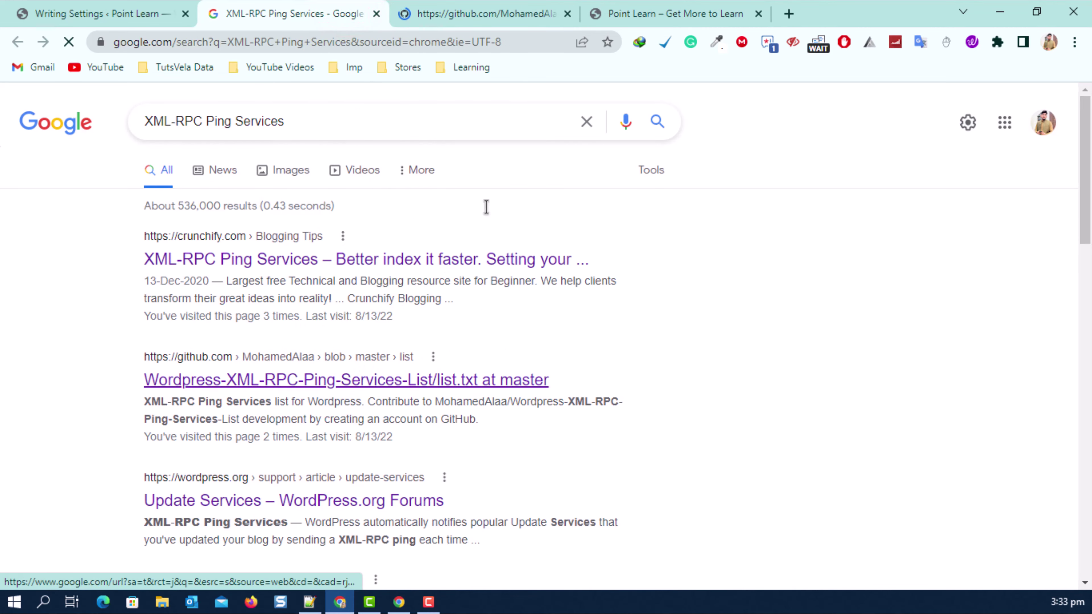
{"action": "left_click", "coordinate": [479, 15]}
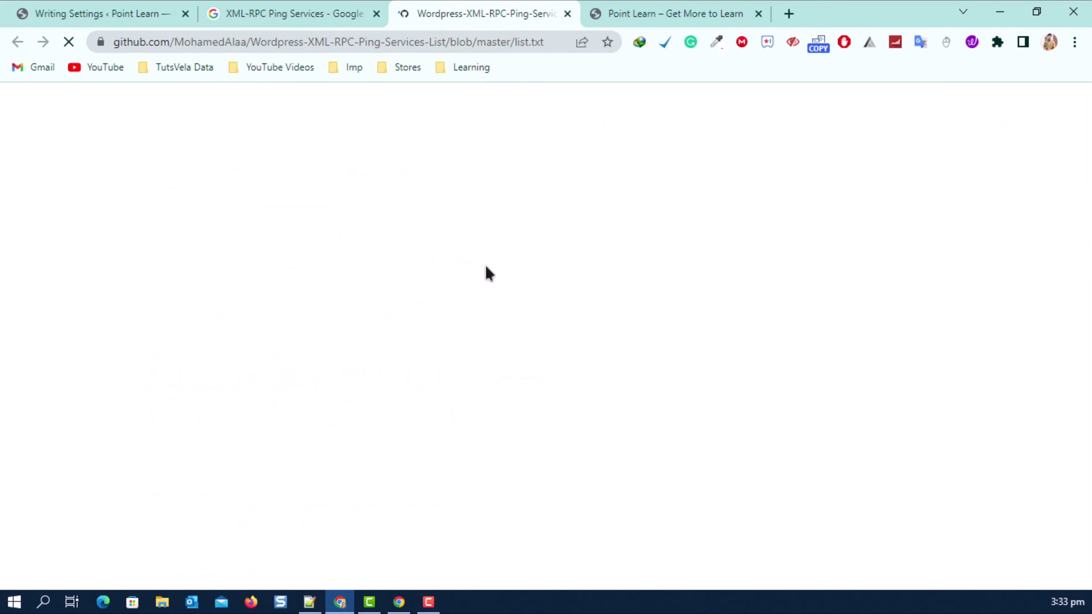
Select the 253-line ping URL list in list.txt, then return to Writing Settings.
{"action": "scroll", "coordinate": [488, 266], "scroll_direction": "down", "scroll_amount": 5}
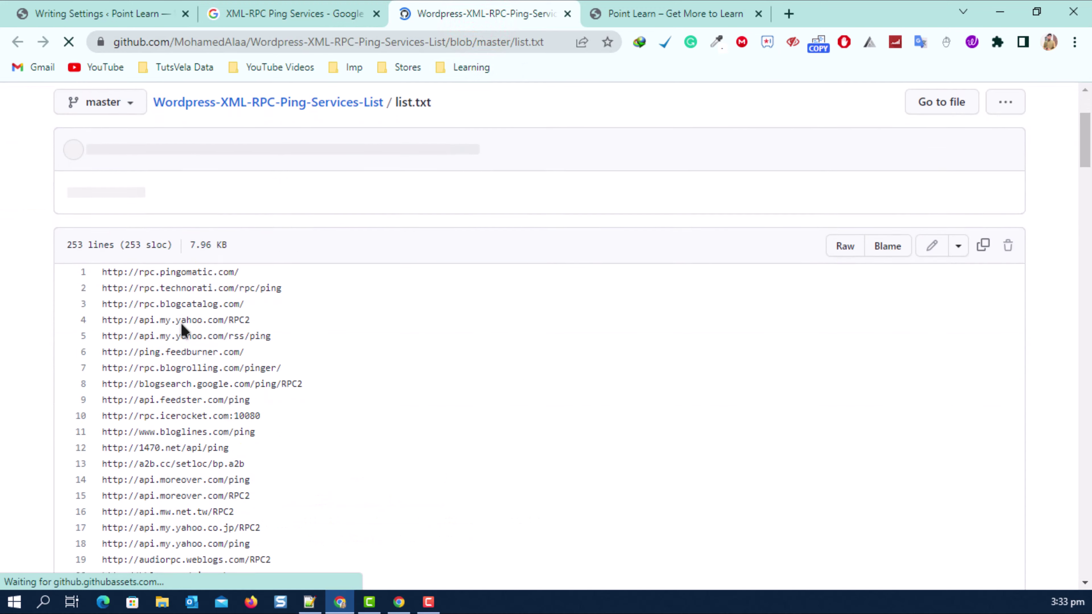
{"action": "left_click_drag", "start_coordinate": [101, 192], "coordinate": [263, 463]}
{"action": "scroll", "coordinate": [212, 271], "scroll_direction": "down", "scroll_amount": 10}
{"action": "scroll", "coordinate": [288, 268], "scroll_direction": "down", "scroll_amount": 20}
{"action": "scroll", "coordinate": [226, 309], "scroll_direction": "down", "scroll_amount": 20}
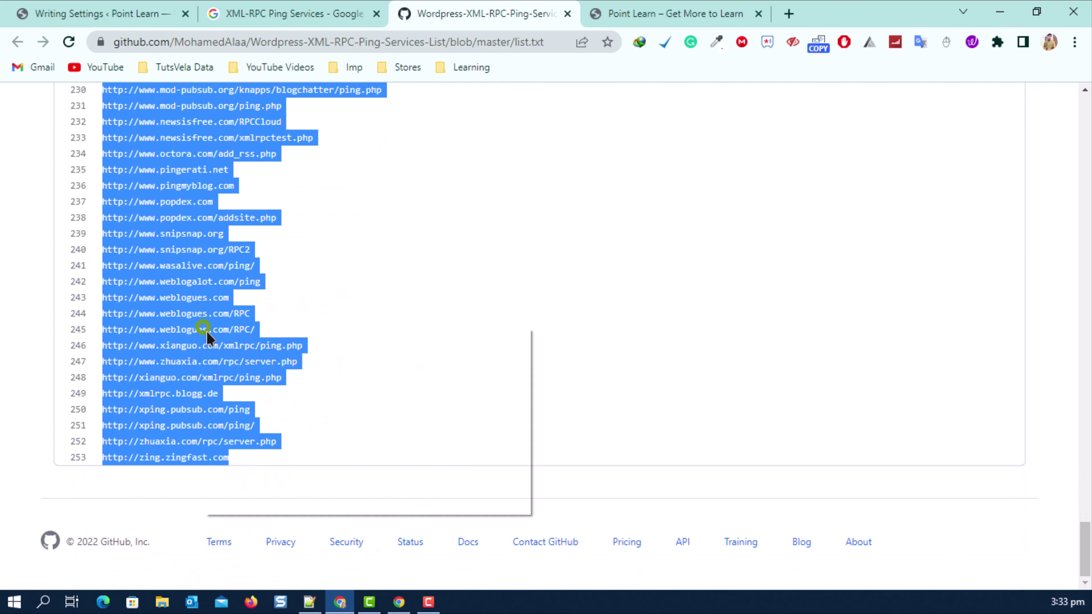
{"action": "left_click", "coordinate": [99, 13]}
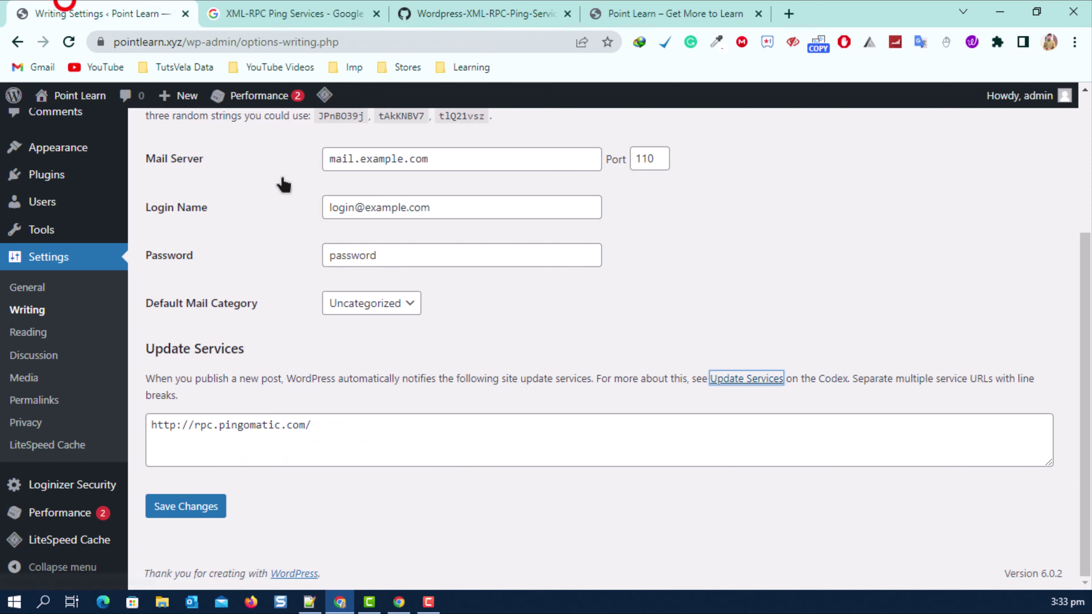
Replace the pingomatic Update Services entry with the pasted ping URL list and save.
{"action": "left_click", "coordinate": [408, 455]}
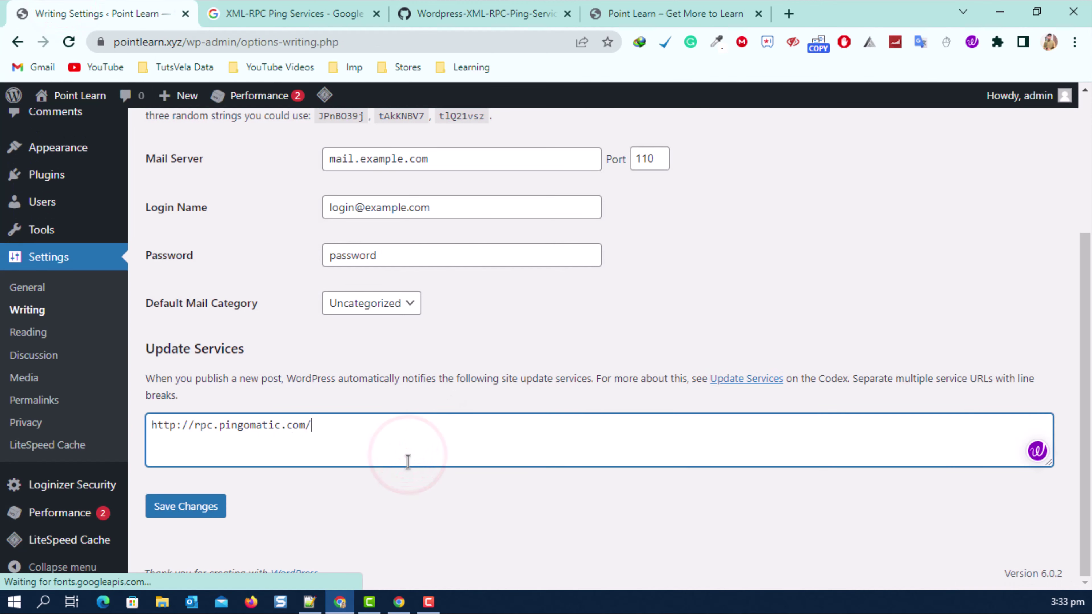
{"action": "key", "text": "ctrl+a"}
{"action": "key", "text": "ctrl+v"}
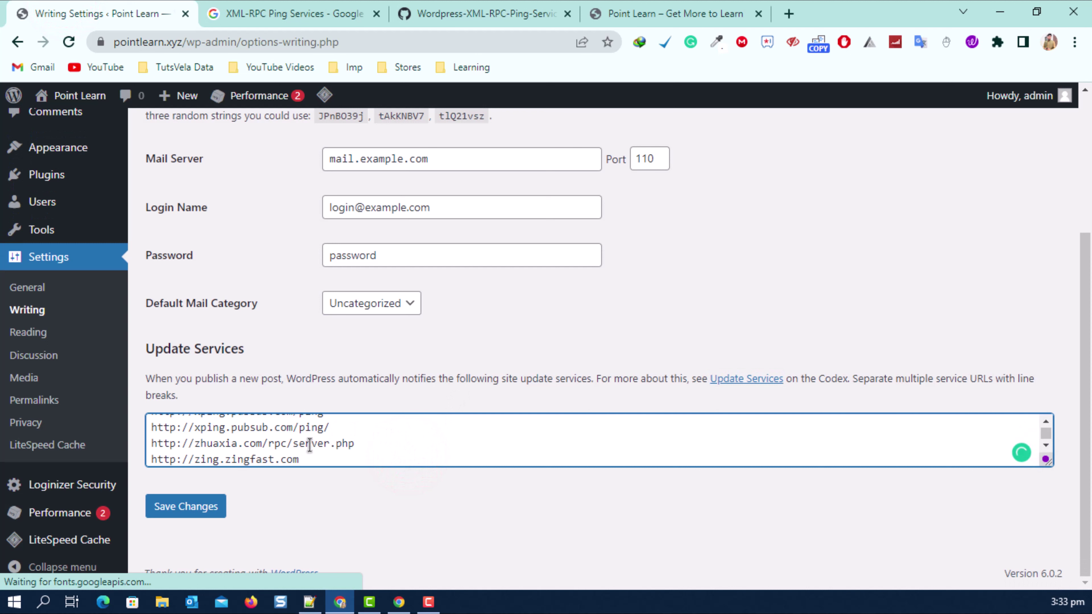
{"action": "left_click", "coordinate": [201, 505]}
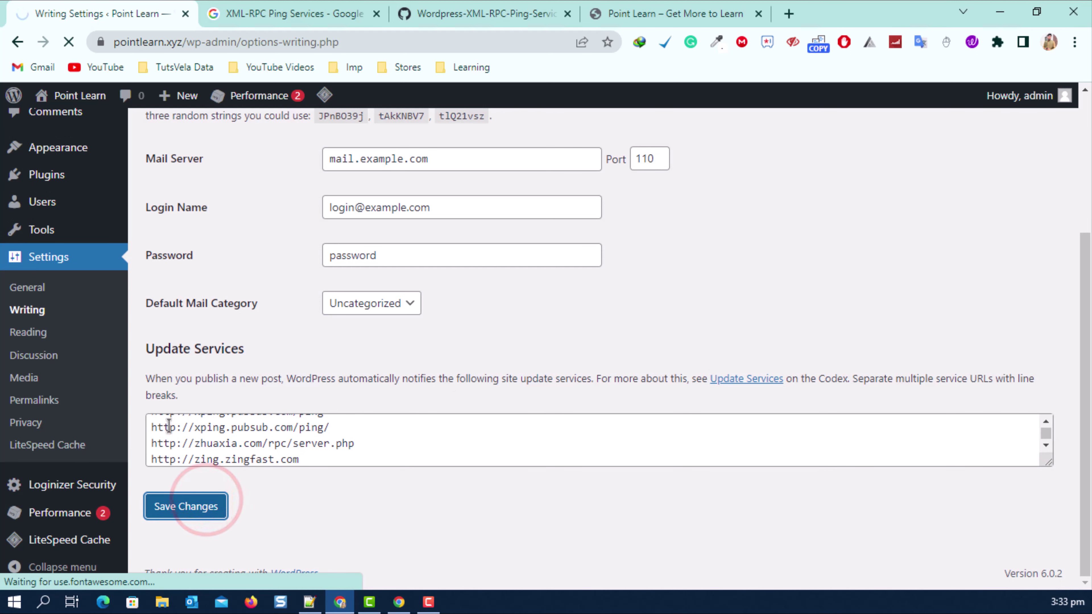
Close the GitHub list.txt tab and the Google search results tab.
{"action": "left_click_drag", "start_coordinate": [168, 425], "coordinate": [310, 464]}
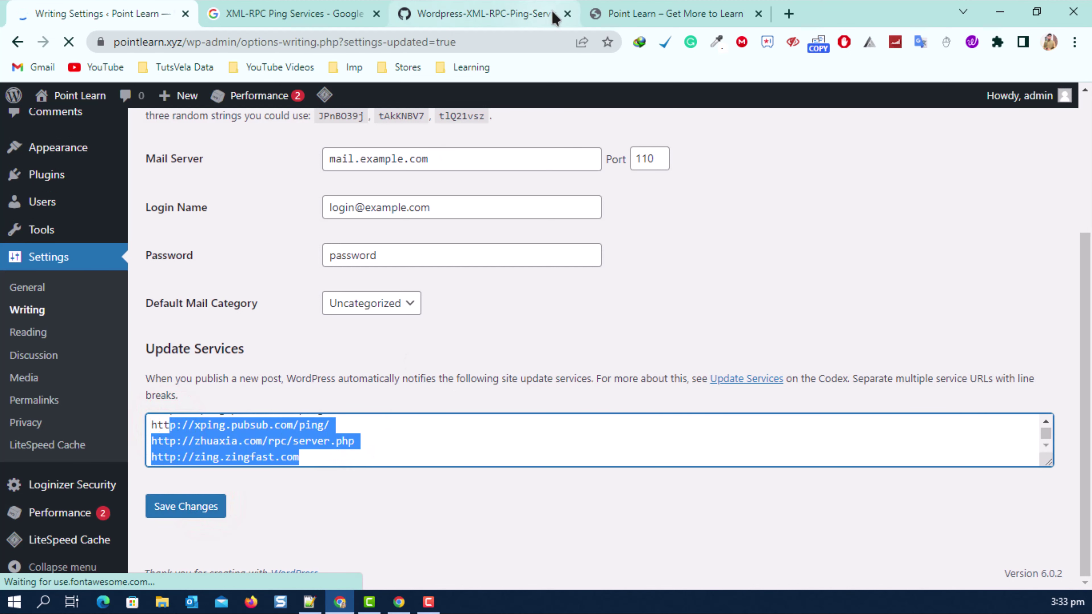
{"action": "left_click", "coordinate": [568, 14]}
{"action": "left_click", "coordinate": [377, 13]}
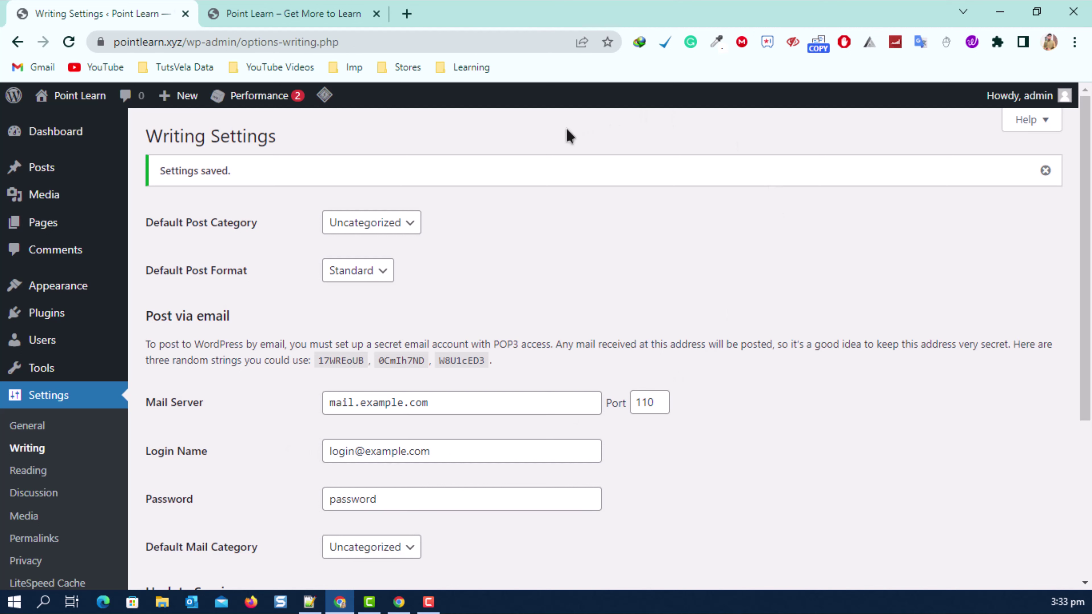
Bulk-trash the default 'Hello world' post from the All Posts list.
{"action": "mouse_move", "coordinate": [75, 176]}
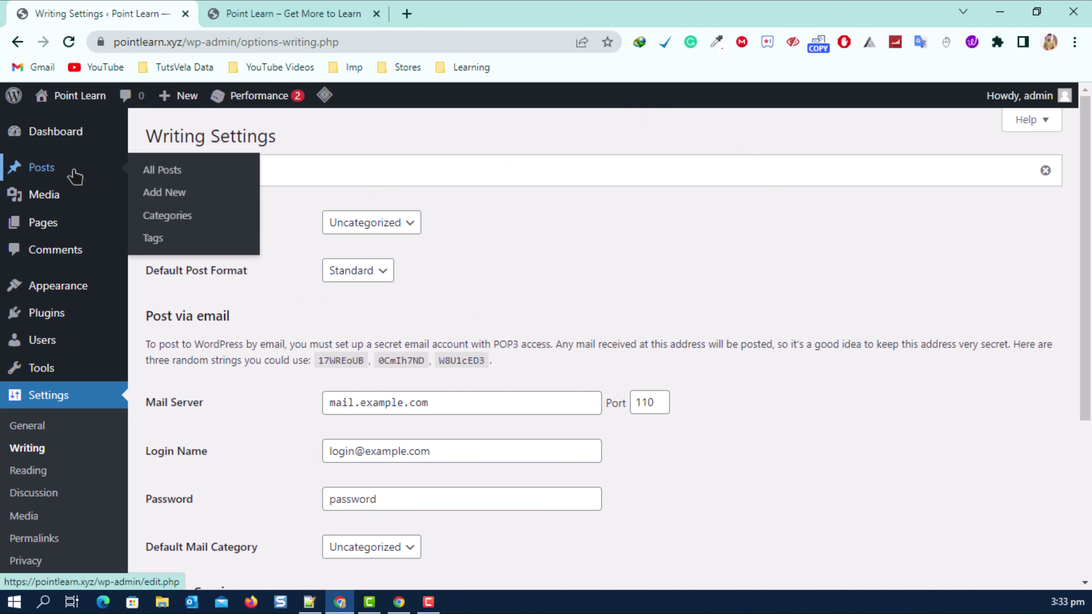
{"action": "left_click", "coordinate": [173, 166]}
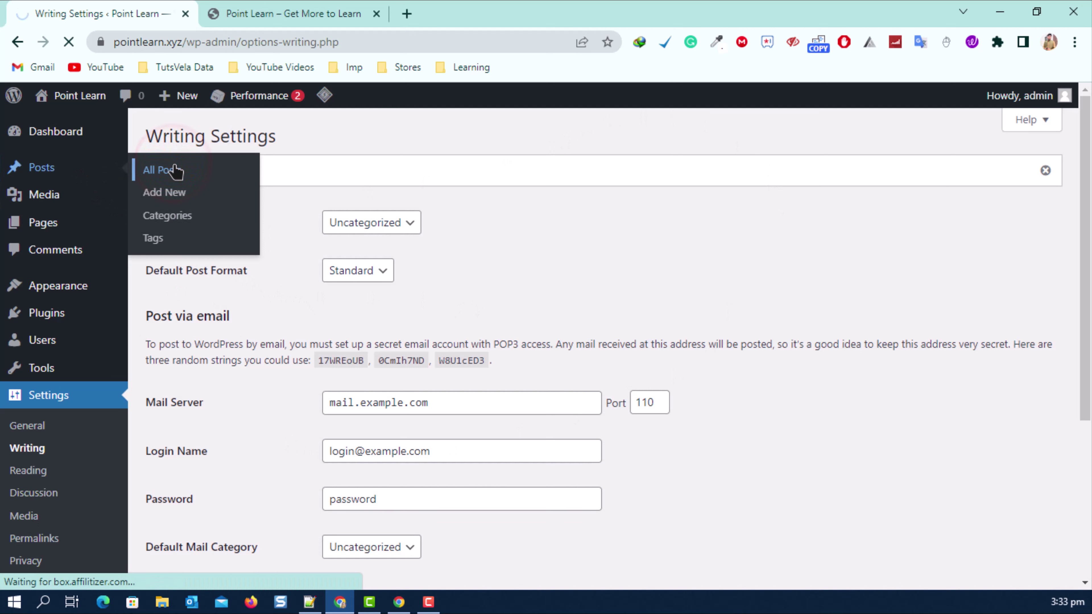
{"action": "left_click", "coordinate": [163, 224]}
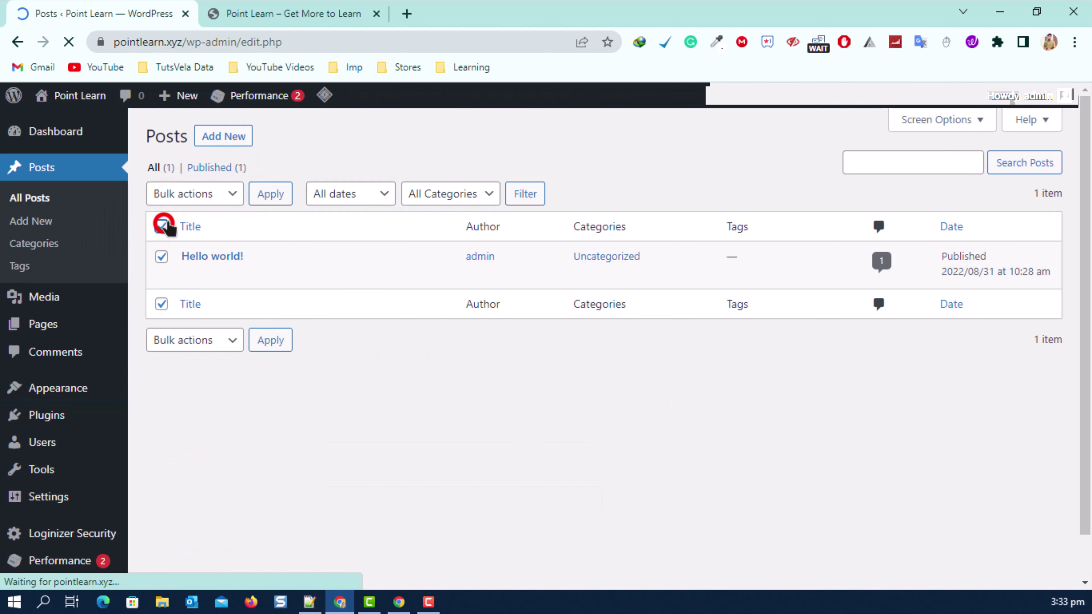
{"action": "left_click", "coordinate": [183, 190]}
{"action": "left_click", "coordinate": [182, 244]}
{"action": "left_click", "coordinate": [271, 193]}
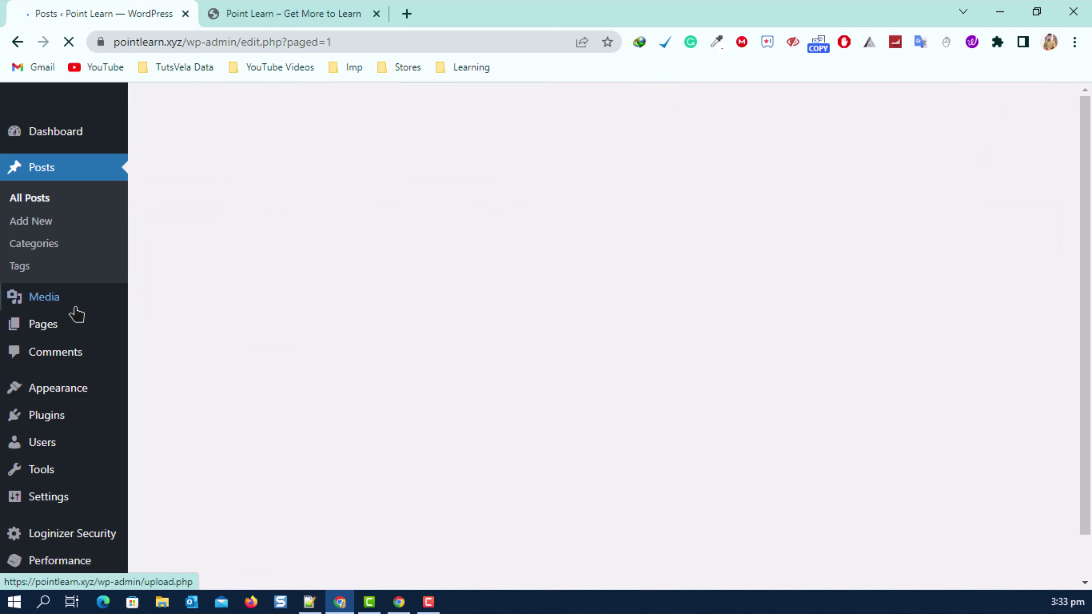
Bulk-trash the Privacy Policy and Sample Page pages, then go to Appearance > Themes.
{"action": "left_click", "coordinate": [66, 306]}
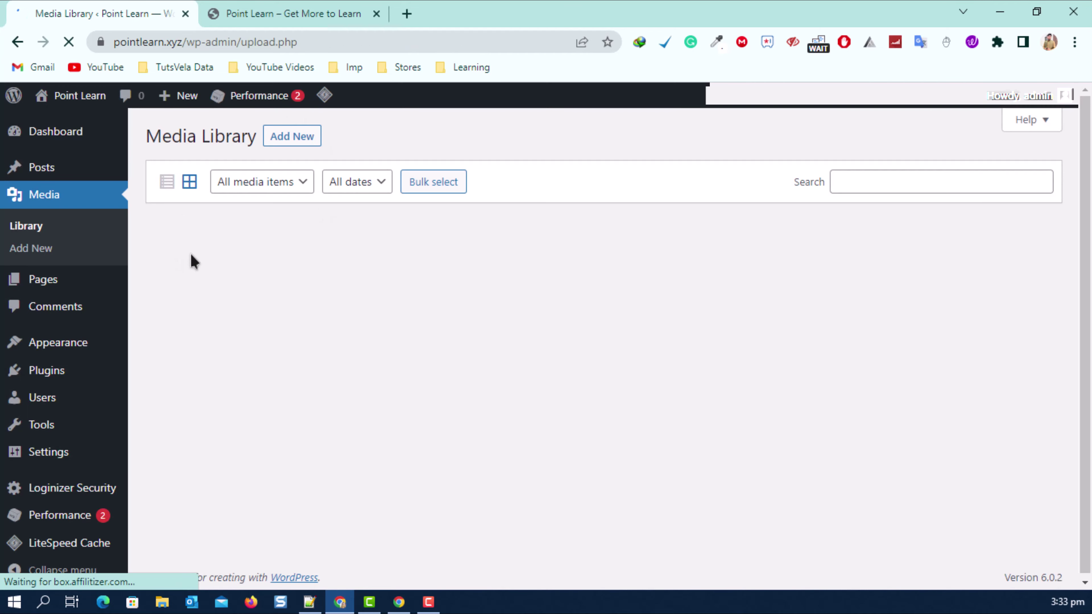
{"action": "mouse_move", "coordinate": [64, 288]}
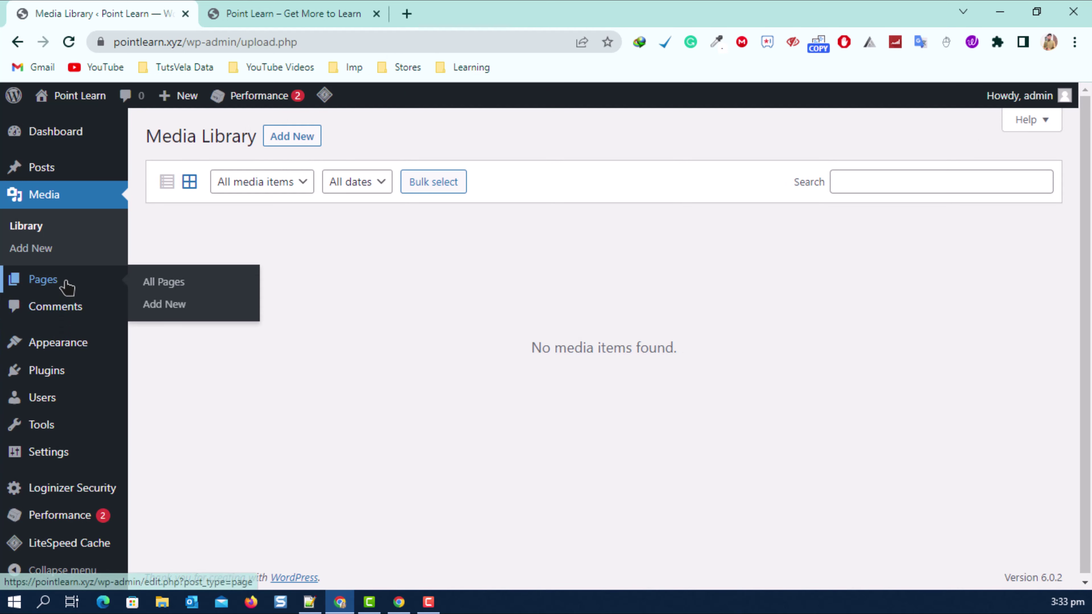
{"action": "left_click", "coordinate": [189, 283]}
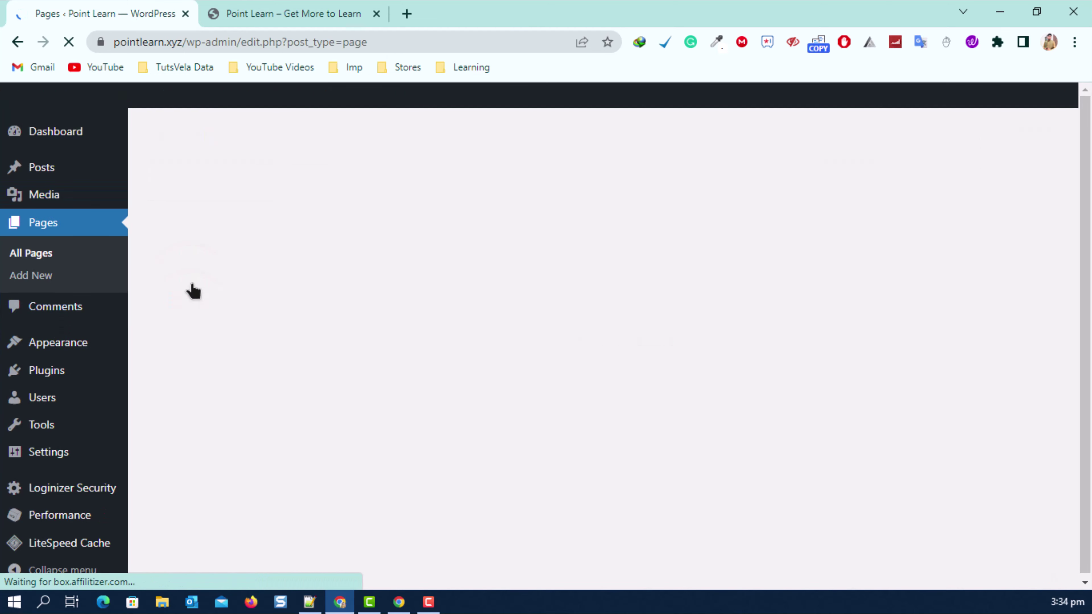
{"action": "left_click", "coordinate": [162, 226]}
{"action": "left_click", "coordinate": [185, 191]}
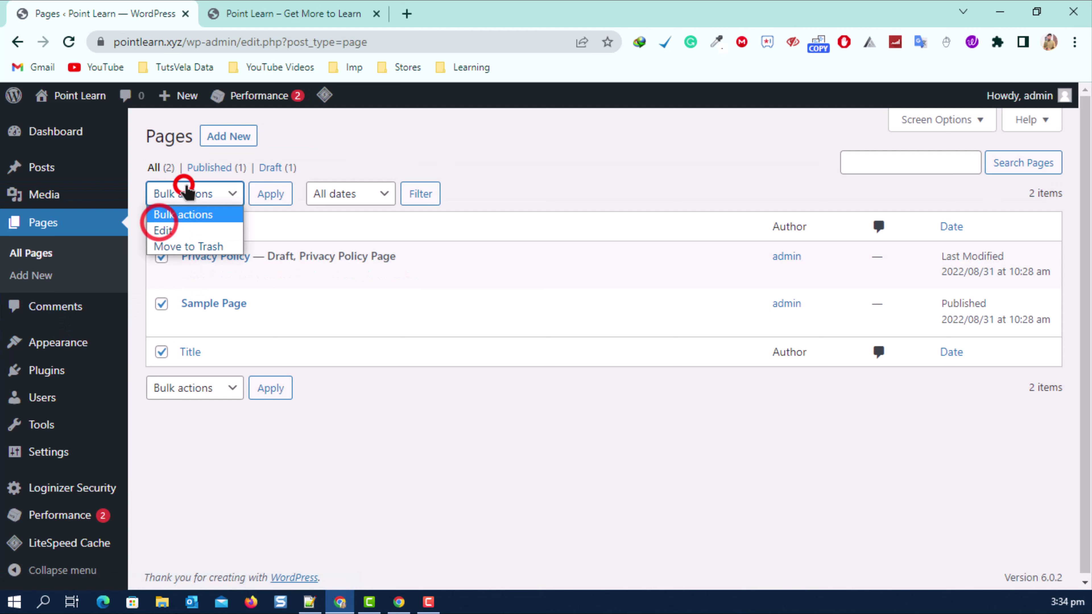
{"action": "left_click", "coordinate": [190, 241]}
{"action": "left_click", "coordinate": [270, 194]}
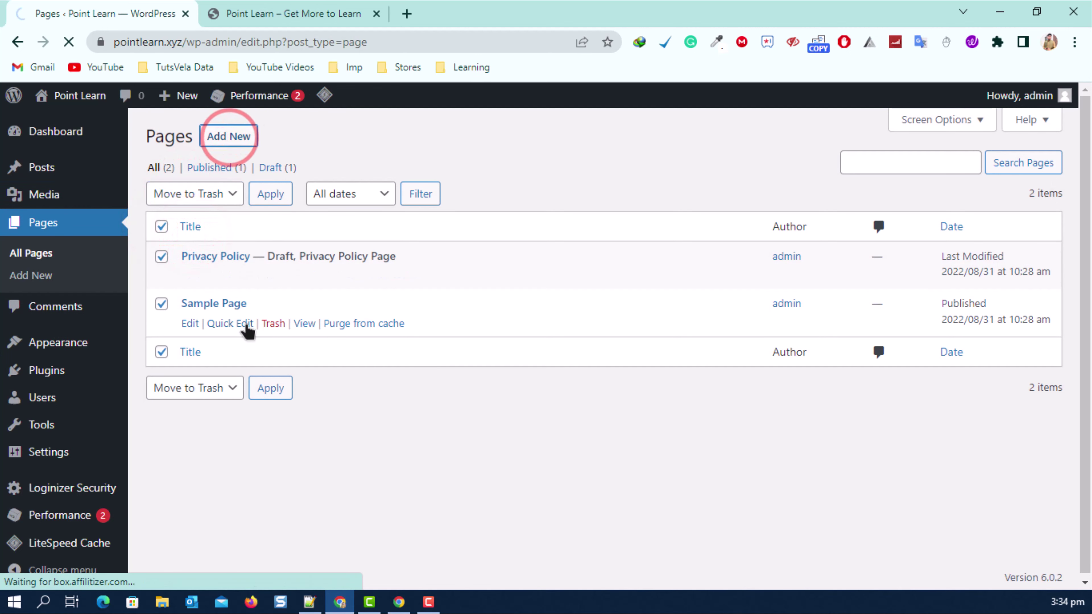
{"action": "left_click", "coordinate": [164, 348]}
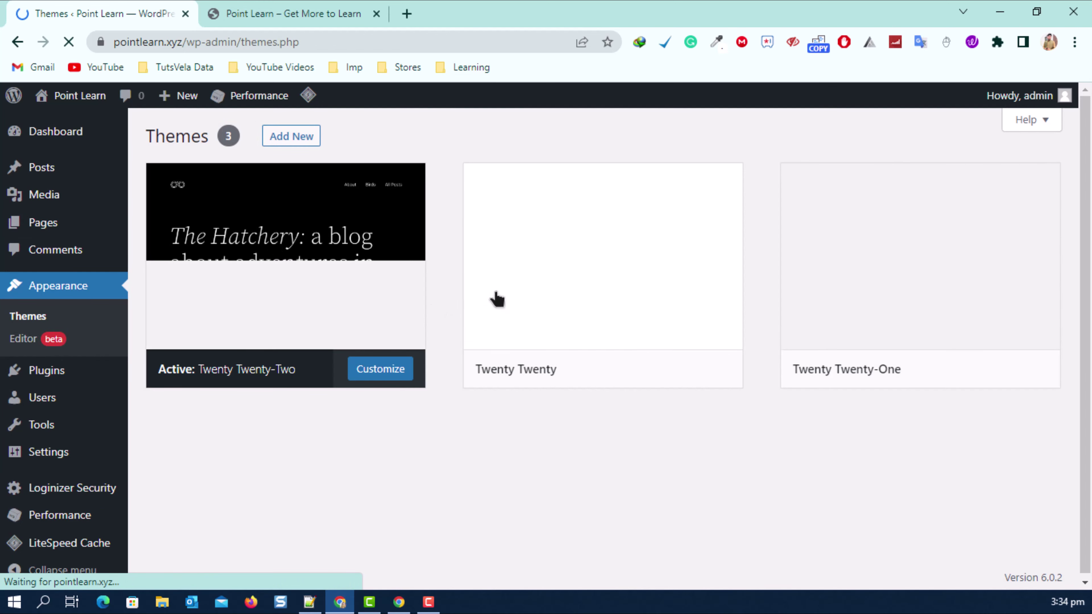
Delete the inactive Twenty Twenty theme from the Themes page.
{"action": "left_click", "coordinate": [700, 248]}
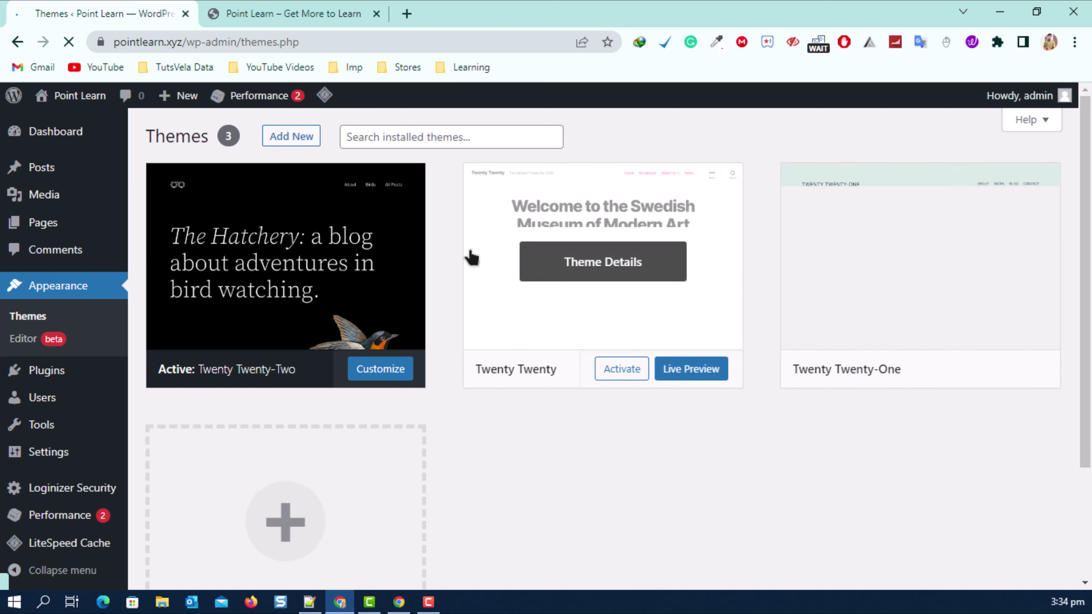
{"action": "left_click", "coordinate": [587, 249]}
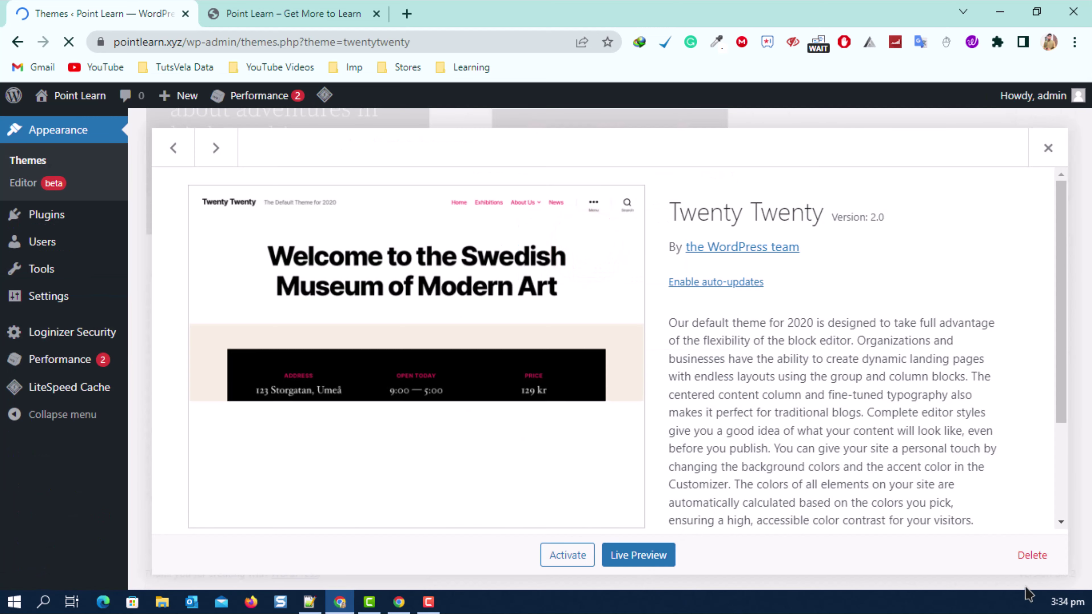
{"action": "left_click", "coordinate": [1032, 555]}
{"action": "left_click", "coordinate": [642, 158]}
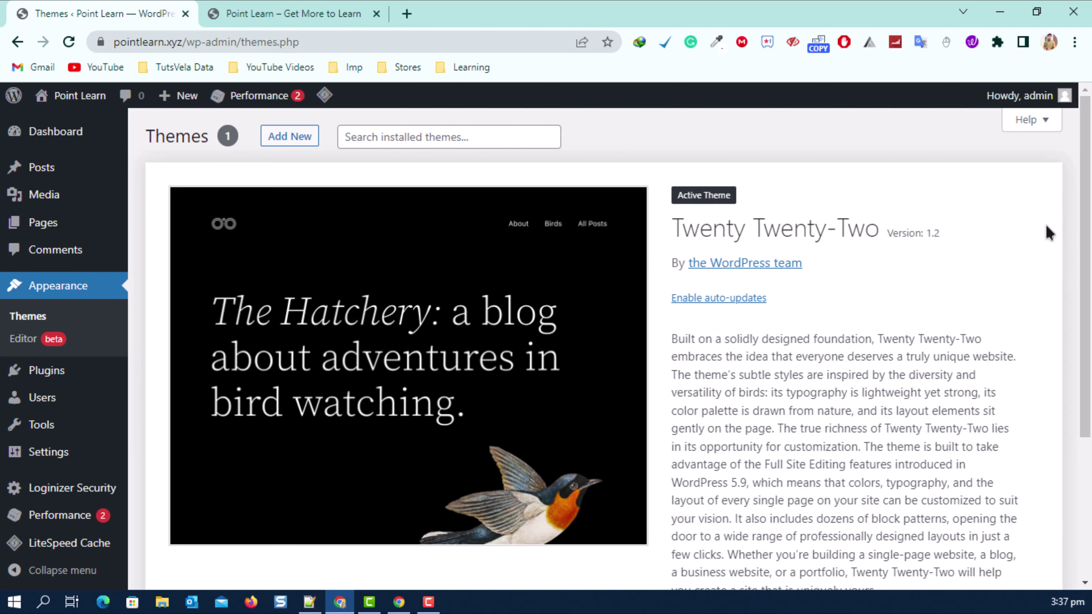
Reload the live Point Learn site and check the homepage no longer shows Hello world.
{"action": "left_click", "coordinate": [280, 14]}
{"action": "left_click", "coordinate": [68, 42]}
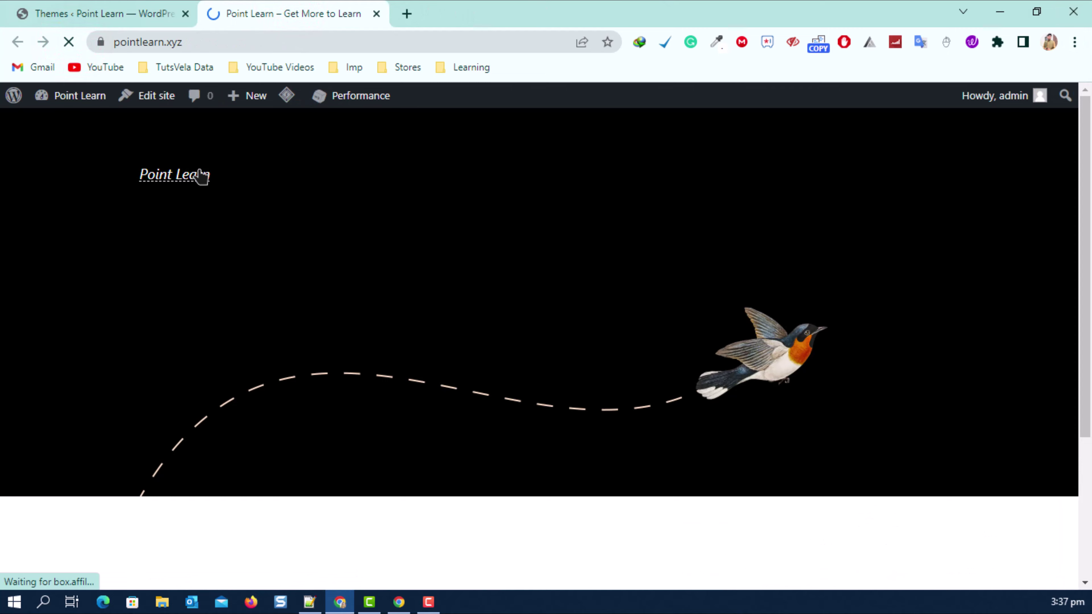
{"action": "scroll", "coordinate": [628, 336], "scroll_direction": "down", "scroll_amount": 4}
{"action": "scroll", "coordinate": [587, 378], "scroll_direction": "up", "scroll_amount": 2}
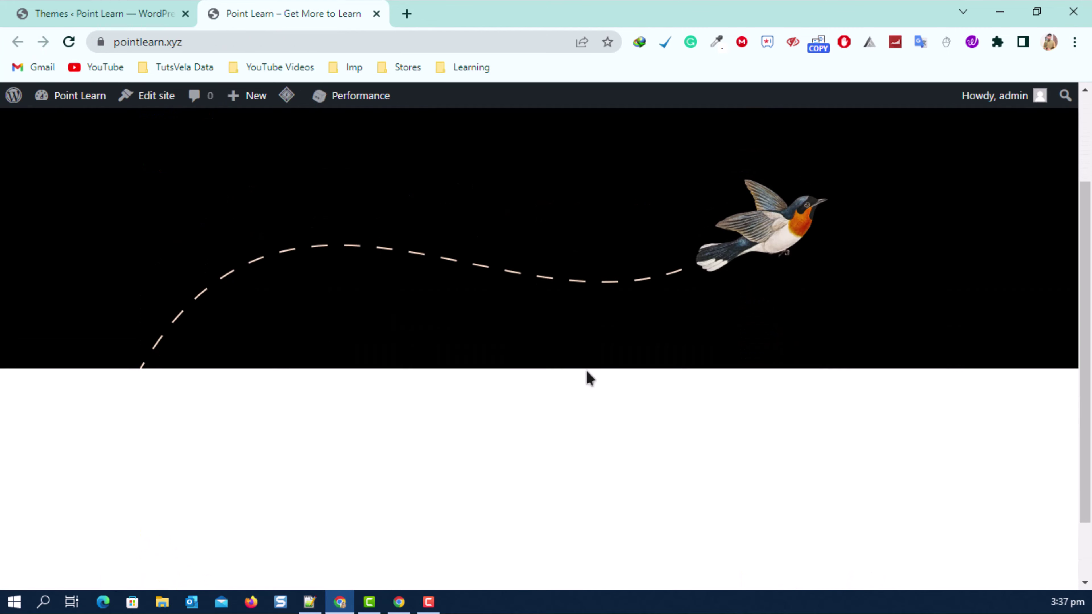
{"action": "scroll", "coordinate": [613, 348], "scroll_direction": "down", "scroll_amount": 2}
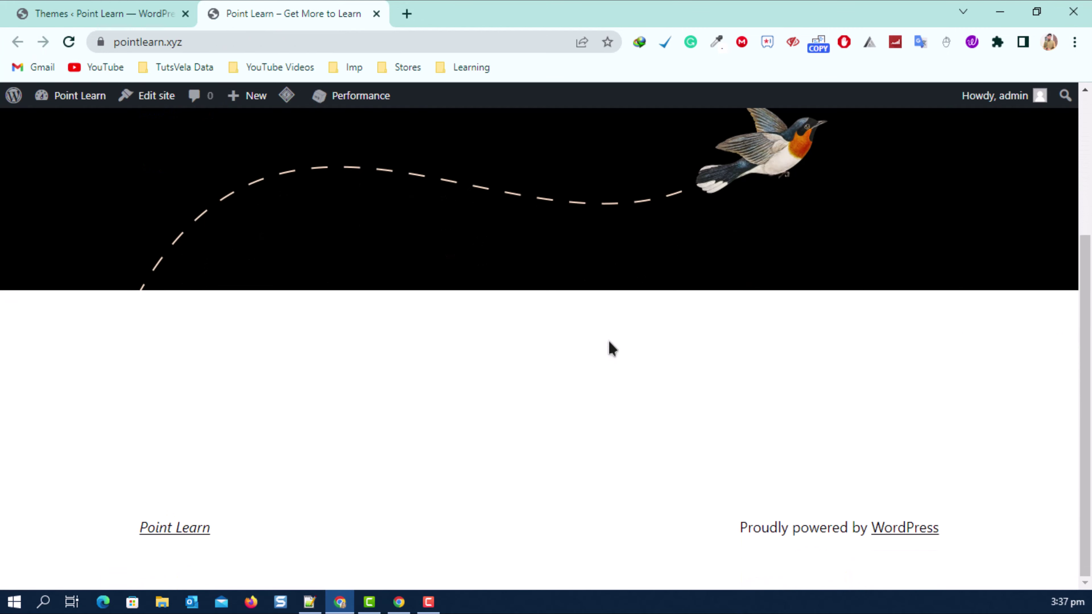
In the admin tab, open Posts > All Posts and start a new post with Add New.
{"action": "left_click", "coordinate": [172, 8]}
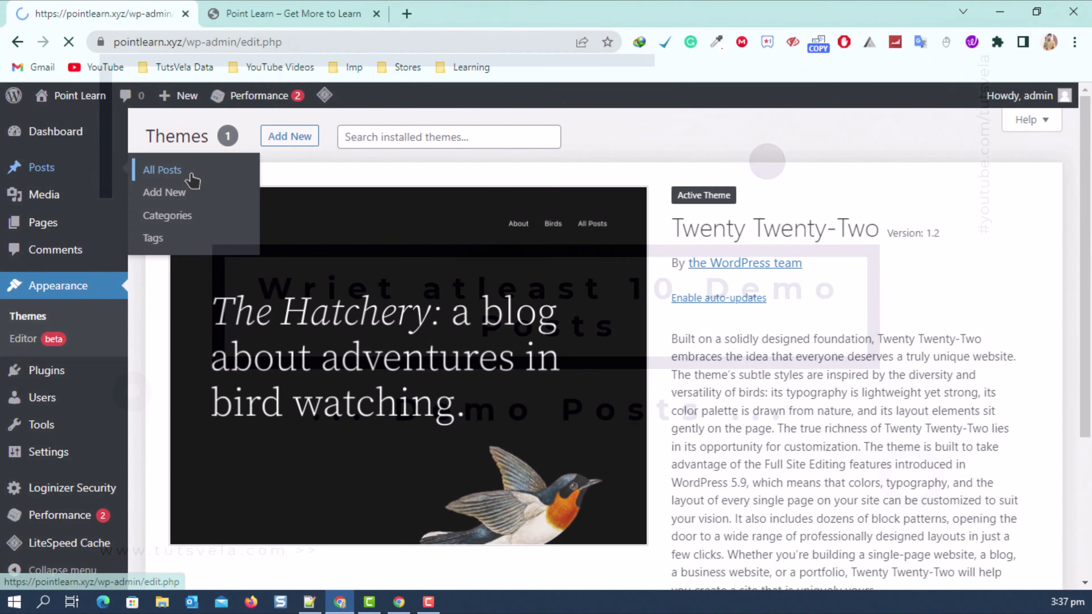
{"action": "left_click", "coordinate": [189, 178]}
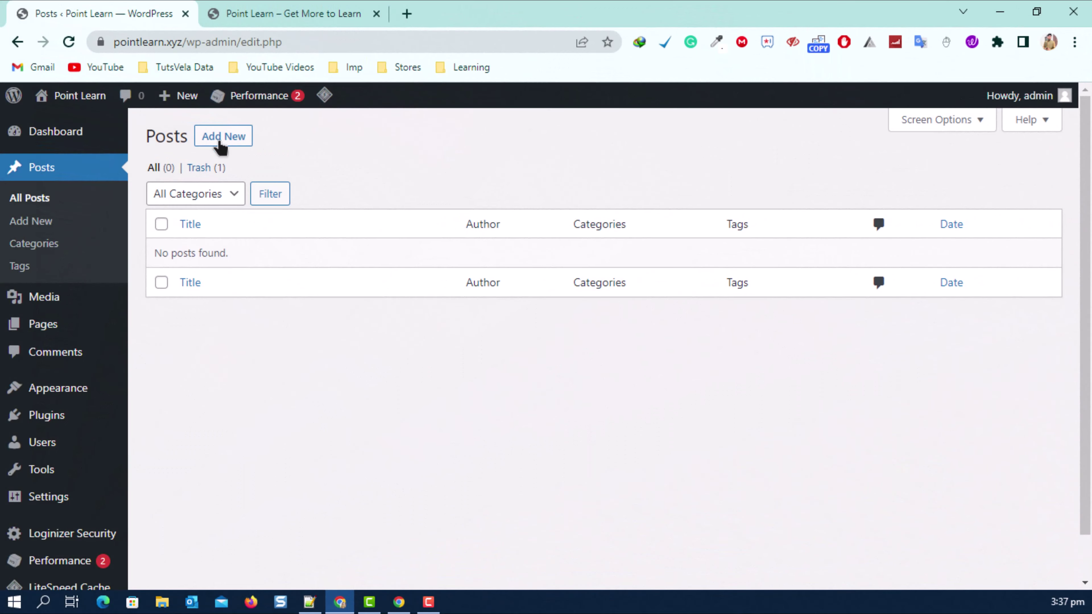
{"action": "left_click", "coordinate": [221, 136]}
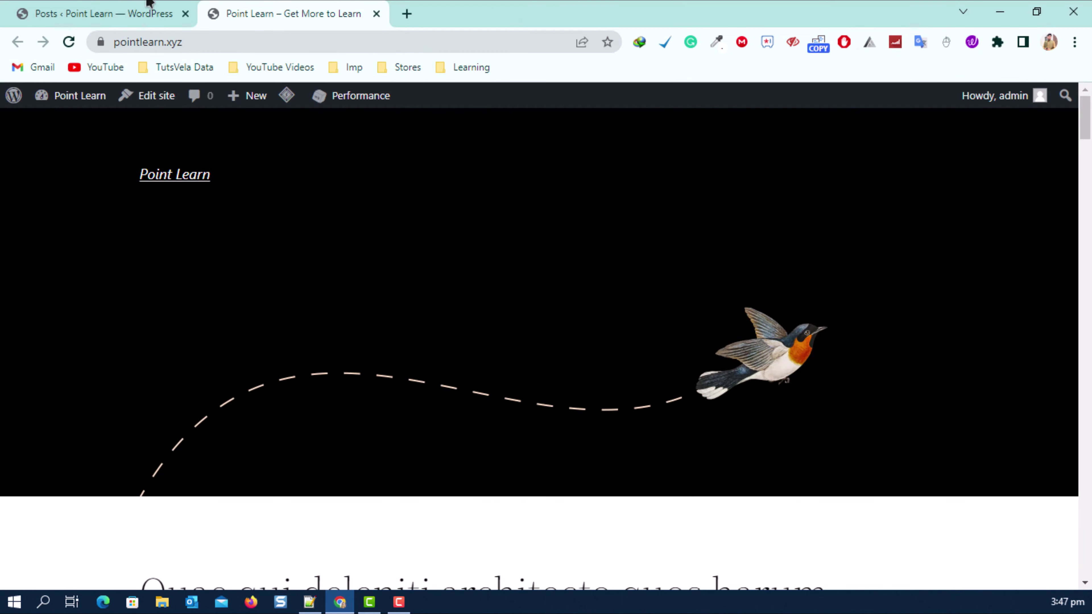
Open the first demo post from the live homepage, scroll through it, and close its tab.
{"action": "left_click", "coordinate": [147, 3]}
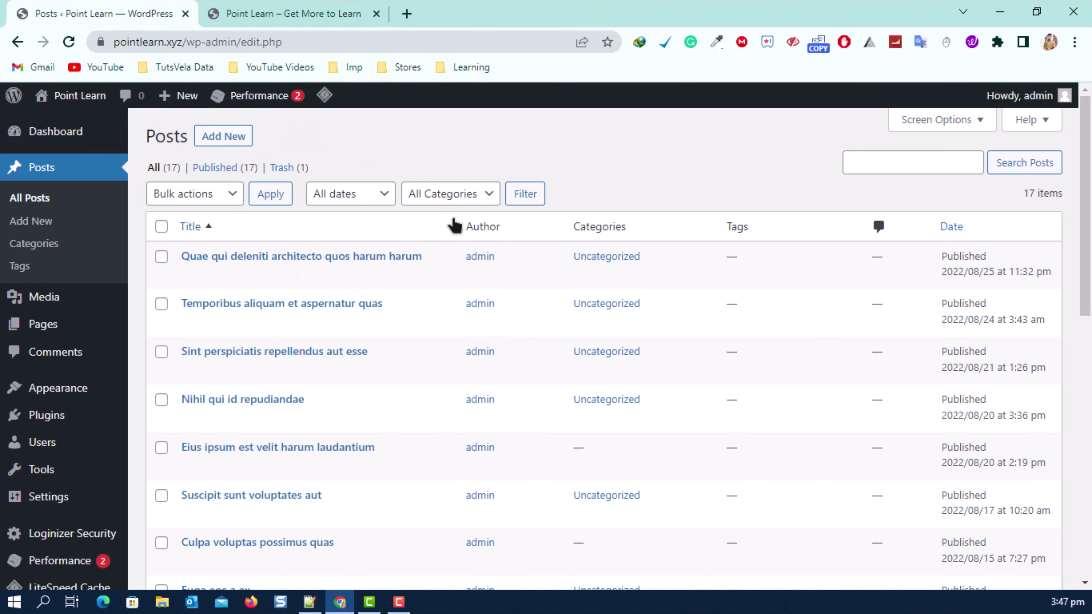
{"action": "left_click", "coordinate": [253, 11]}
{"action": "scroll", "coordinate": [188, 163], "scroll_direction": "down", "scroll_amount": 10}
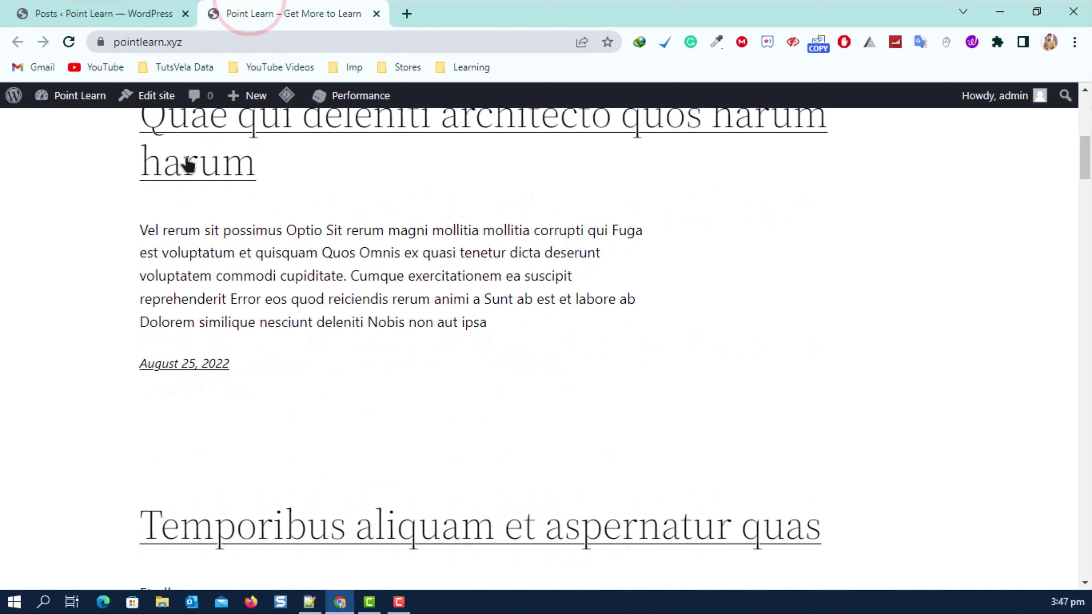
{"action": "left_click", "coordinate": [275, 126]}
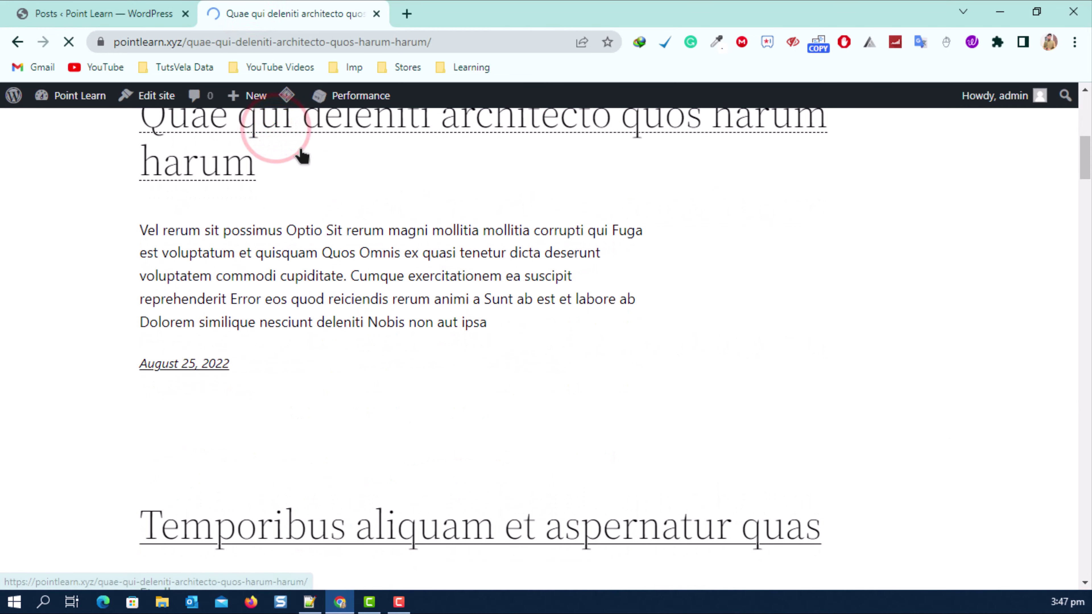
{"action": "scroll", "coordinate": [243, 250], "scroll_direction": "down", "scroll_amount": 20}
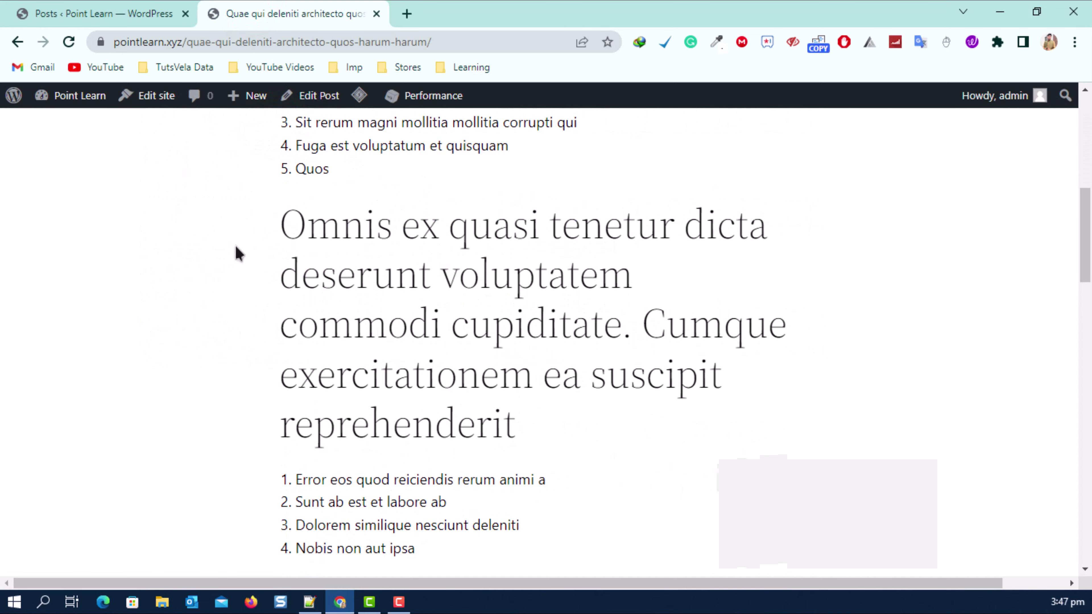
{"action": "scroll", "coordinate": [263, 253], "scroll_direction": "up", "scroll_amount": 20}
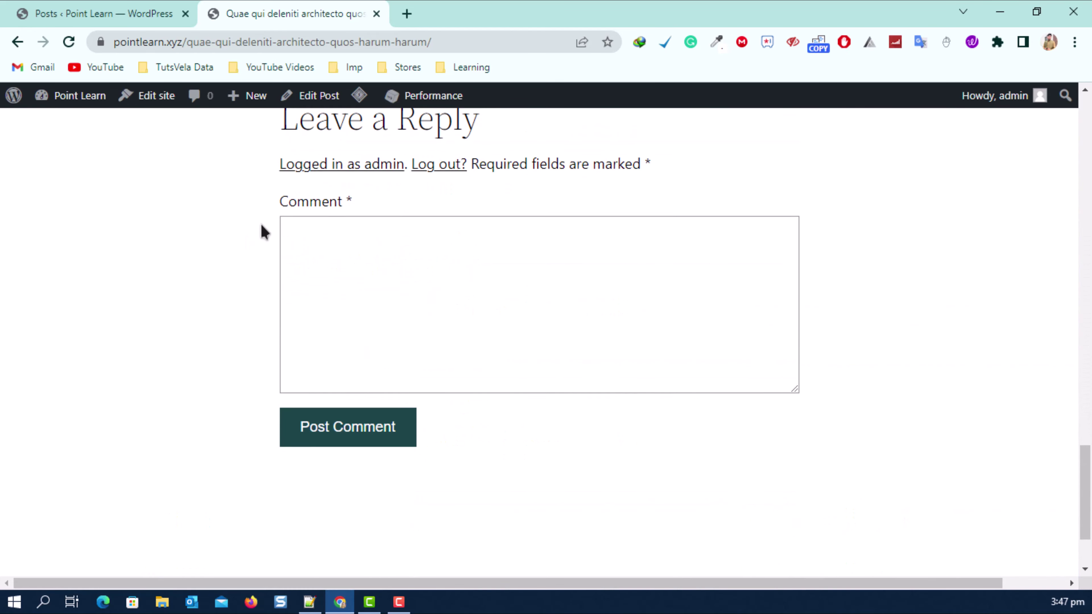
{"action": "scroll", "coordinate": [331, 253], "scroll_direction": "up", "scroll_amount": 3}
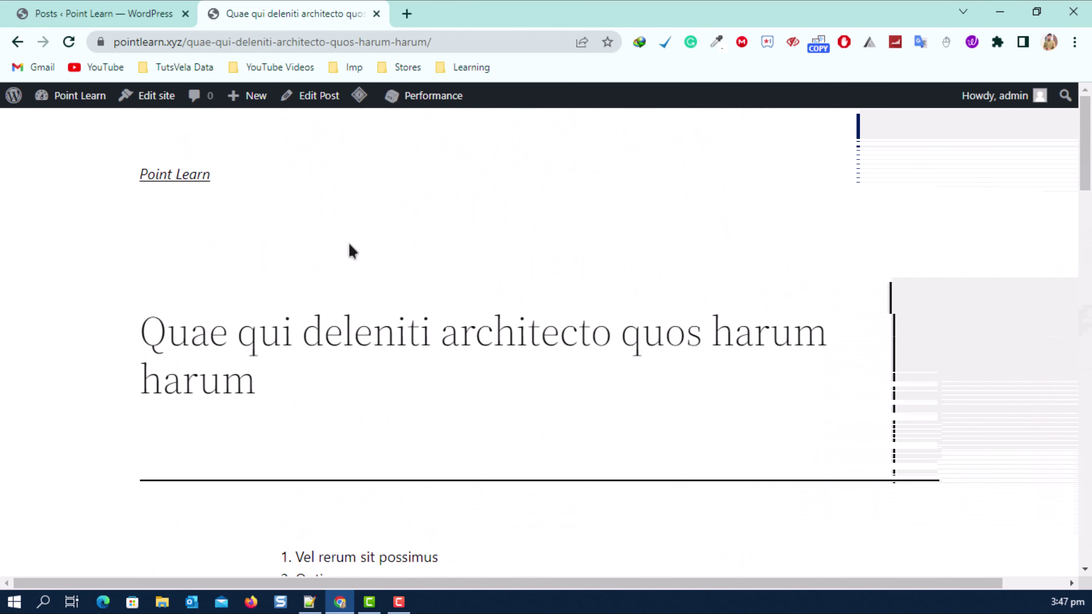
{"action": "left_click", "coordinate": [376, 14]}
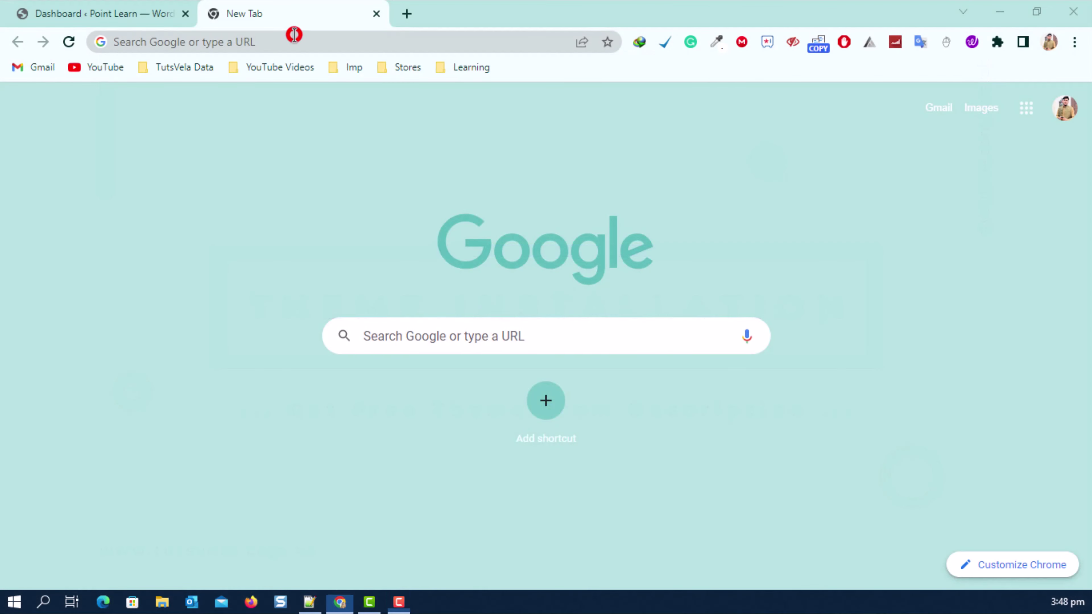
Go to tutsvela.com/go/kadence in the new tab's address bar.
{"action": "left_click", "coordinate": [294, 35]}
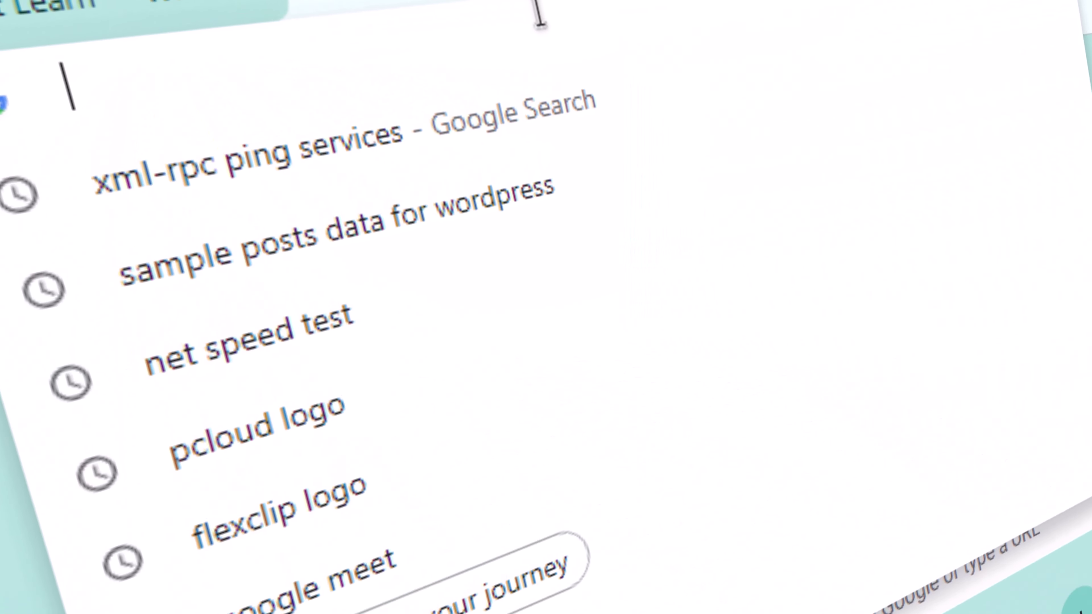
{"action": "type", "text": "tutsve"}
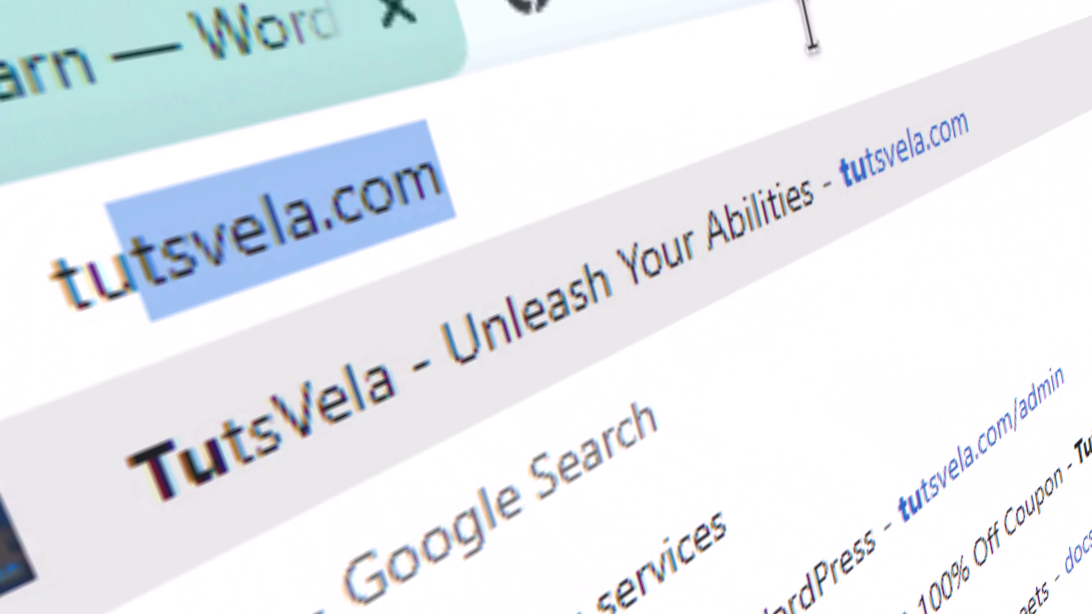
{"action": "type", "text": "la.com/gp"}
{"action": "key", "text": "BackSpace"}
{"action": "type", "text": "o"}
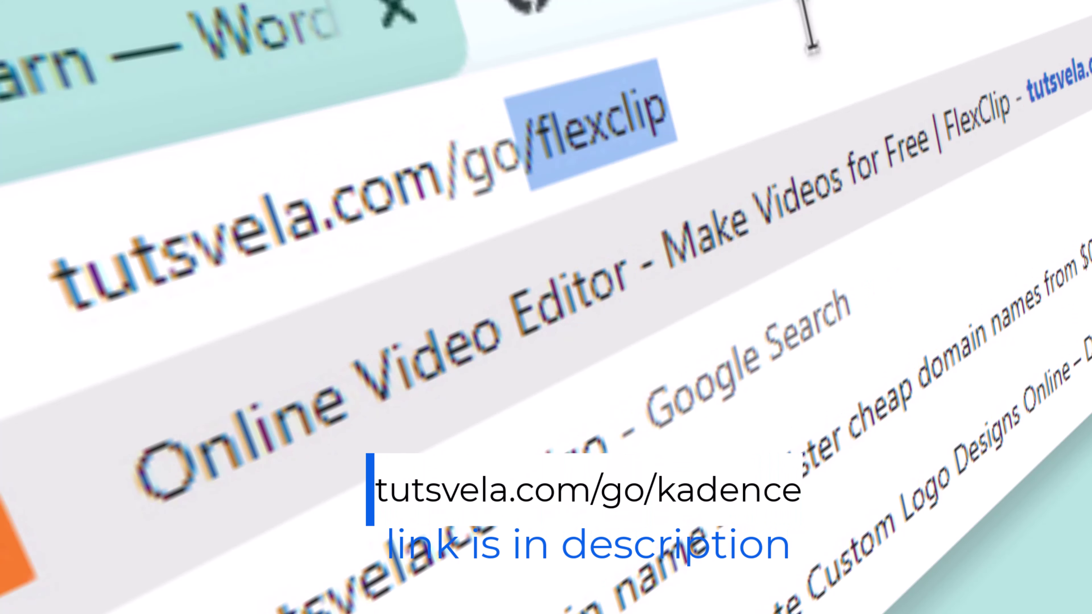
{"action": "type", "text": "/"}
{"action": "type", "text": "kaden"}
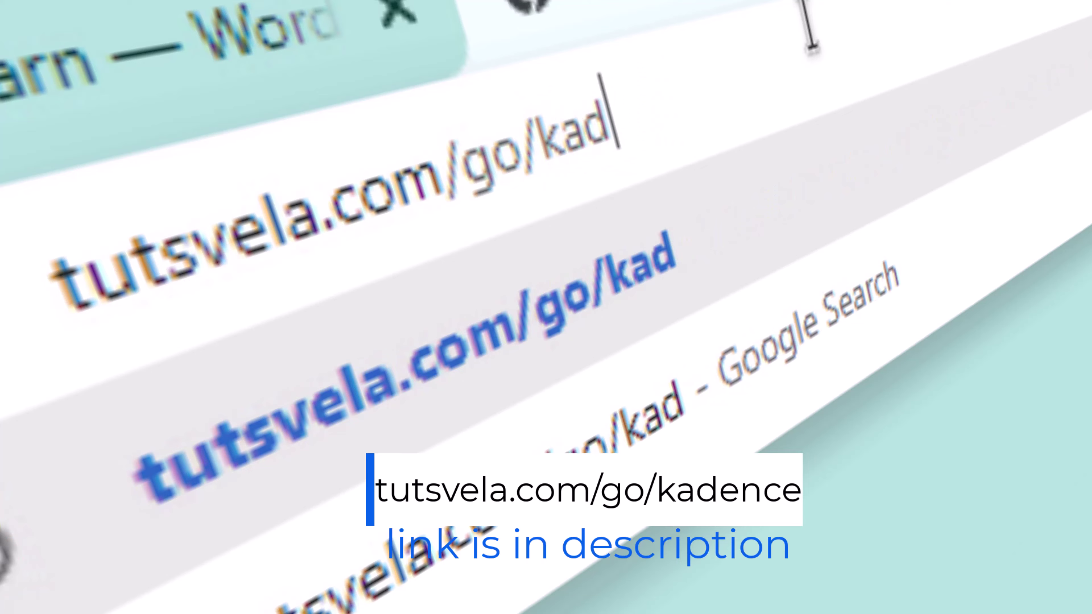
{"action": "type", "text": "ce"}
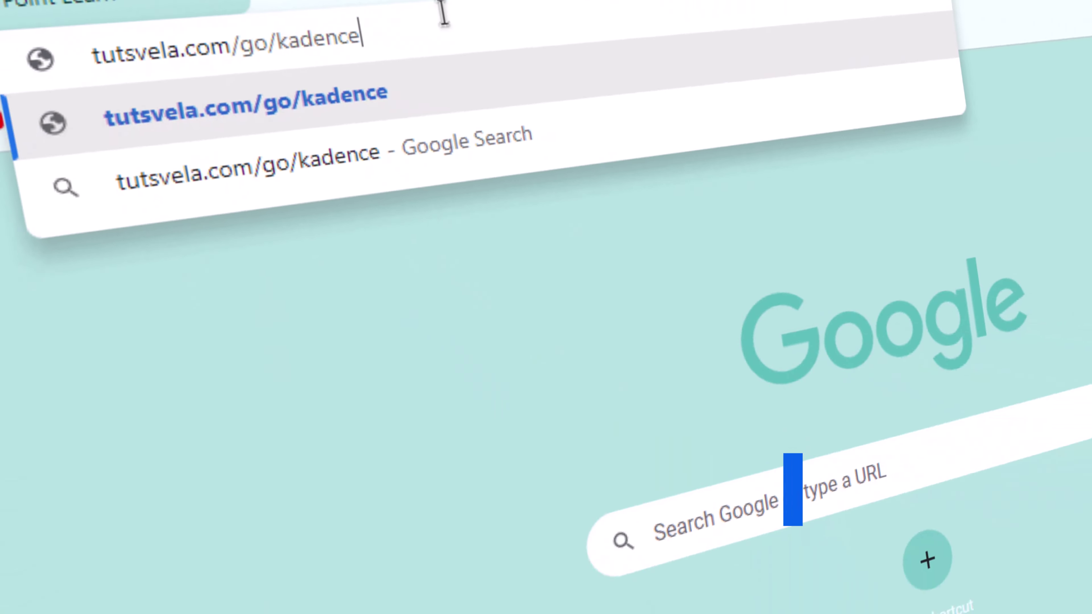
{"action": "key", "text": "Return"}
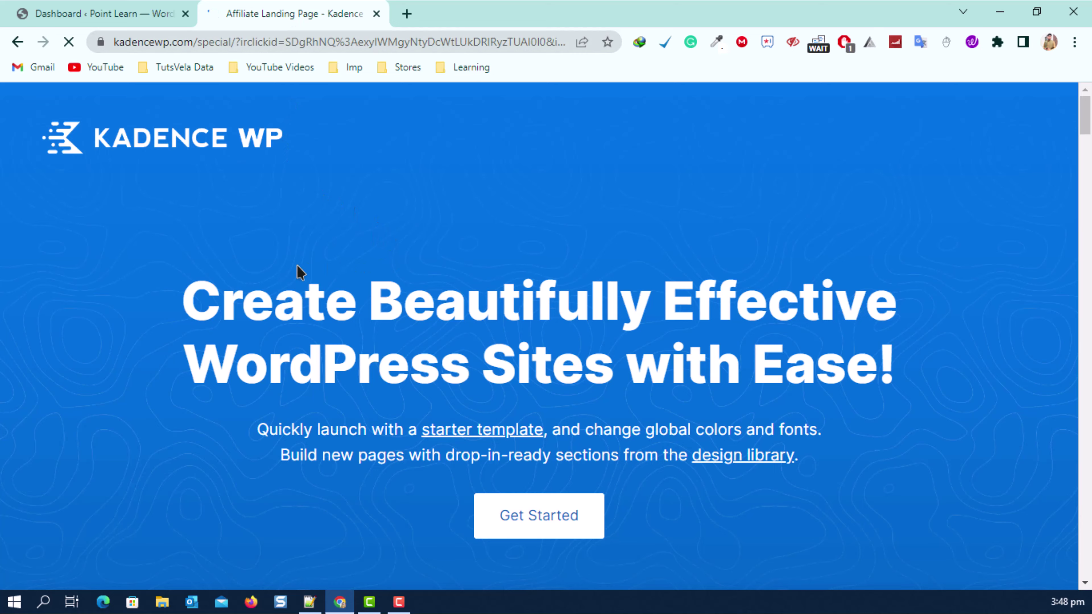
Scroll down the Kadence WP landing page to its footer.
{"action": "scroll", "coordinate": [300, 272], "scroll_direction": "down", "scroll_amount": 12}
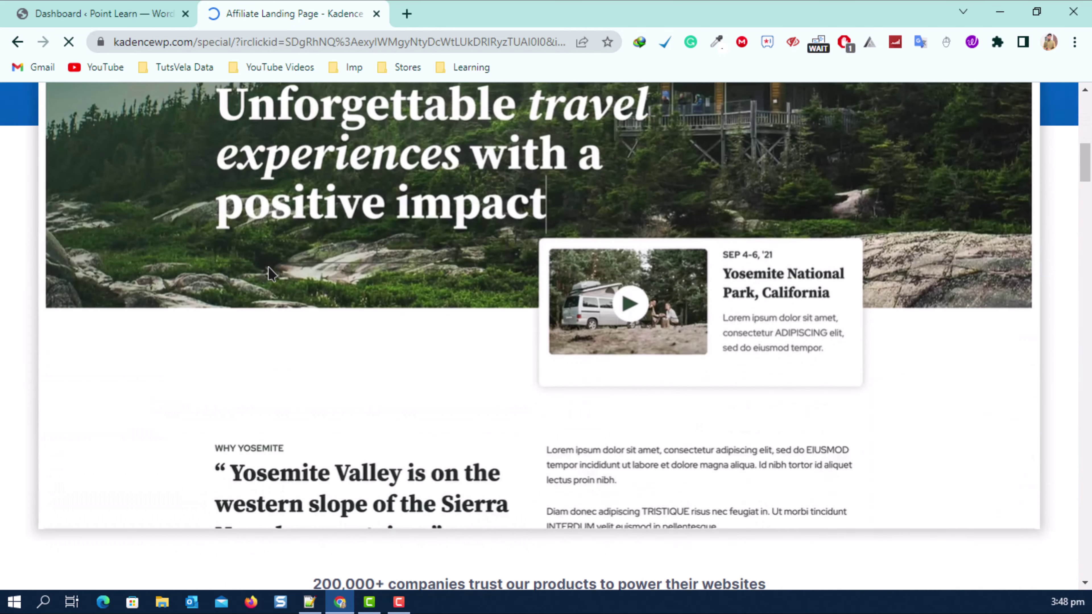
{"action": "scroll", "coordinate": [266, 276], "scroll_direction": "down", "scroll_amount": 15}
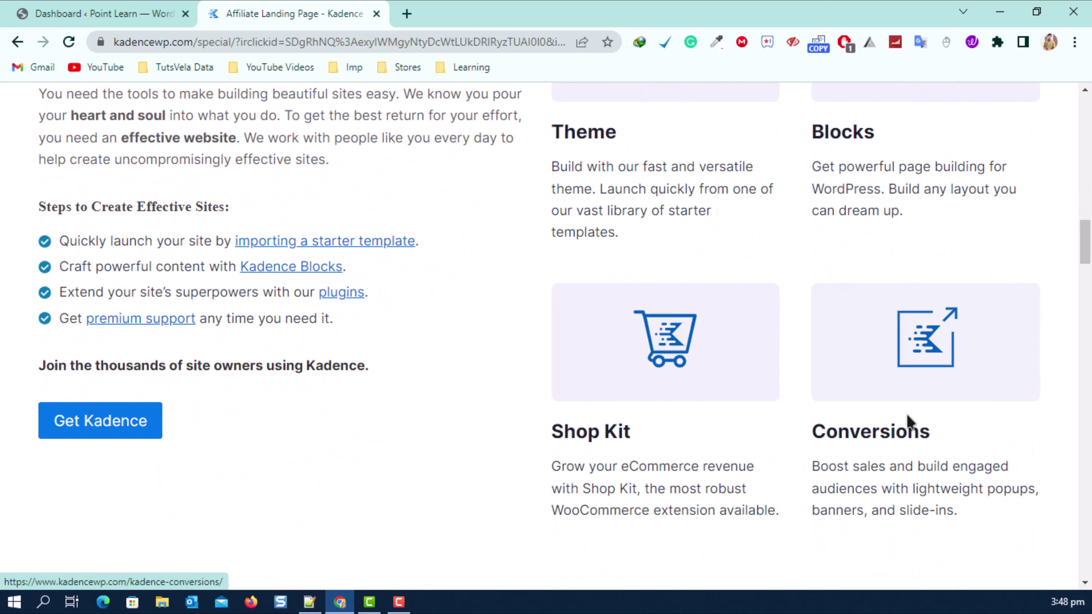
{"action": "left_click", "coordinate": [908, 419]}
{"action": "scroll", "coordinate": [429, 305], "scroll_direction": "down", "scroll_amount": 2}
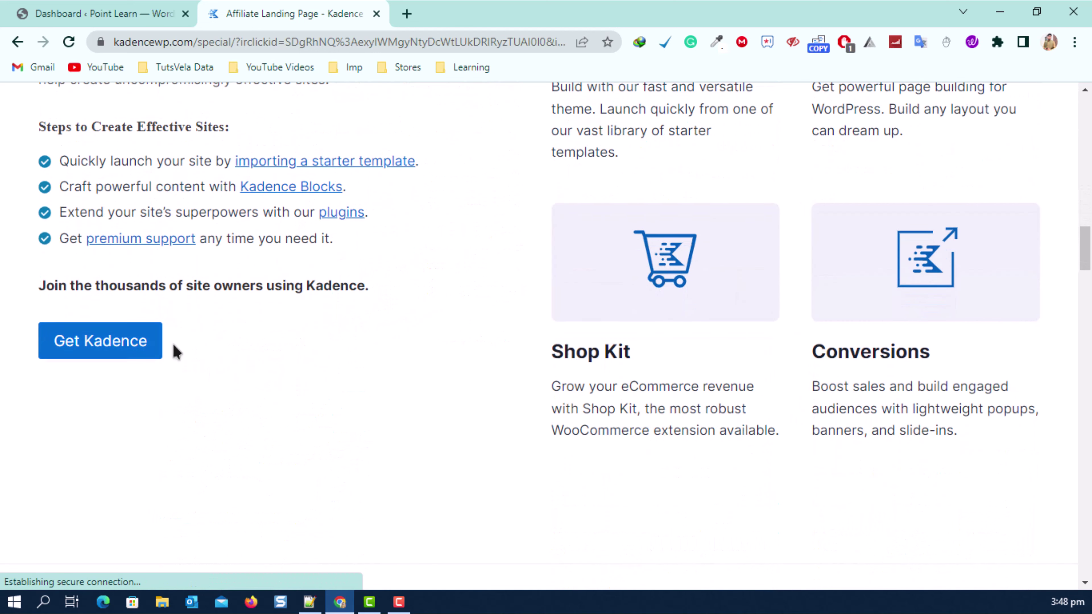
{"action": "scroll", "coordinate": [155, 350], "scroll_direction": "down", "scroll_amount": 9}
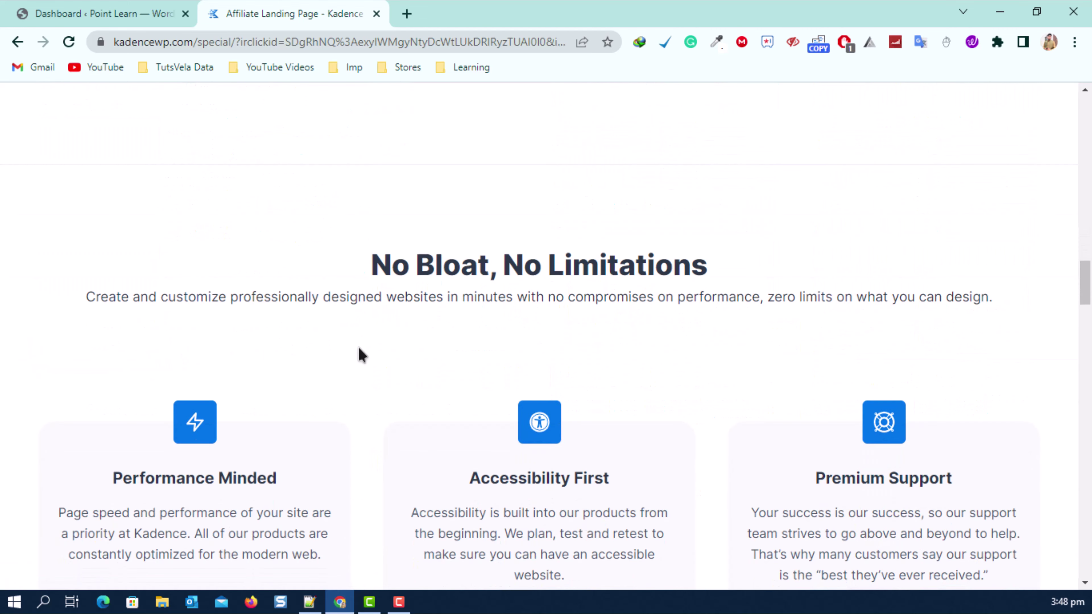
{"action": "scroll", "coordinate": [360, 355], "scroll_direction": "down", "scroll_amount": 20}
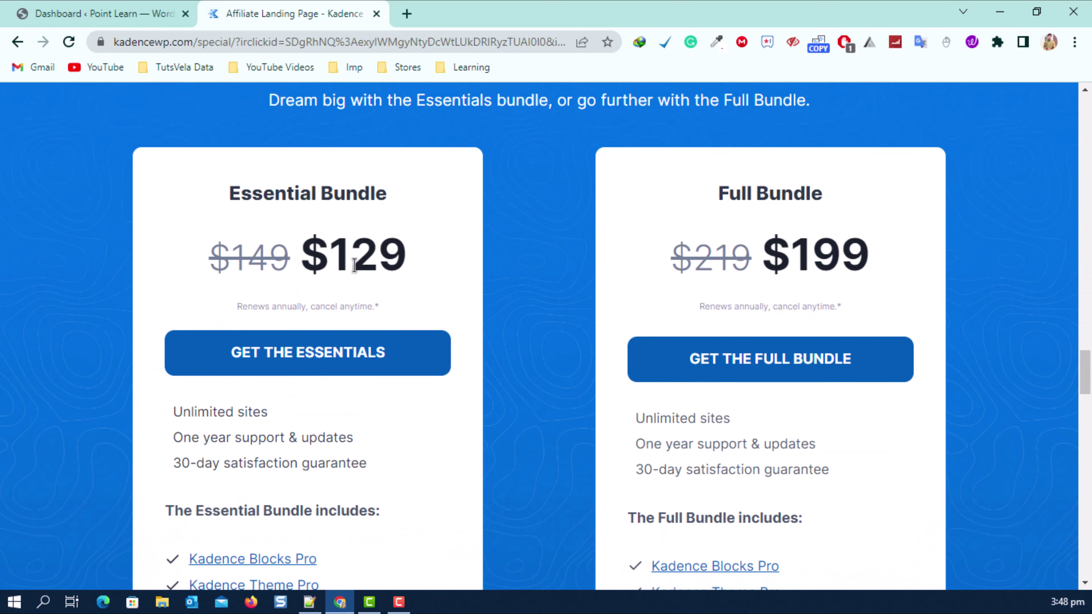
{"action": "scroll", "coordinate": [354, 265], "scroll_direction": "down", "scroll_amount": 7}
{"action": "scroll", "coordinate": [476, 205], "scroll_direction": "up", "scroll_amount": 4}
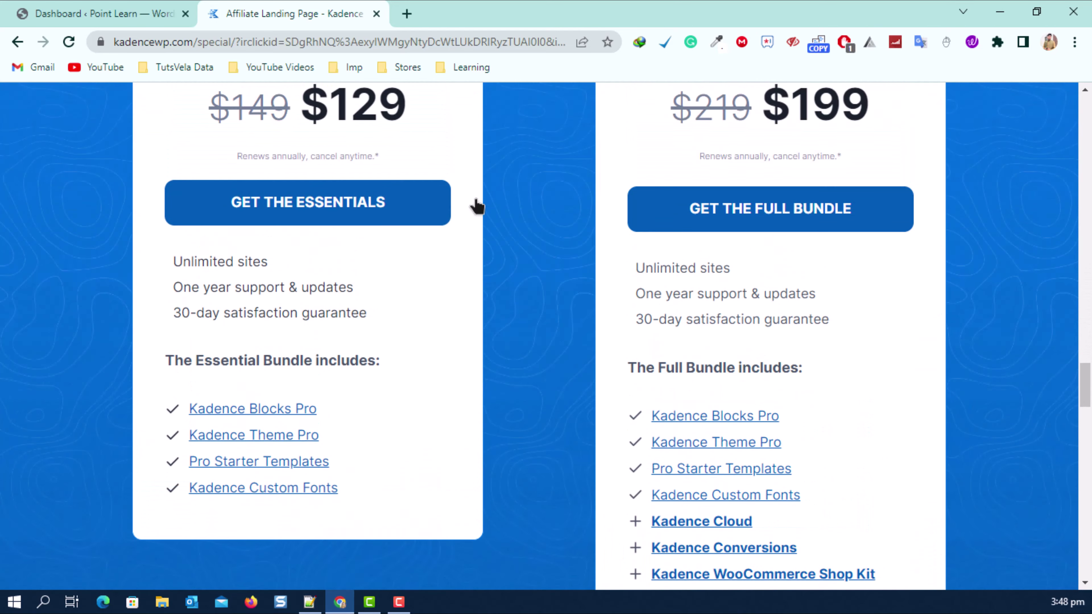
{"action": "scroll", "coordinate": [537, 220], "scroll_direction": "down", "scroll_amount": 15}
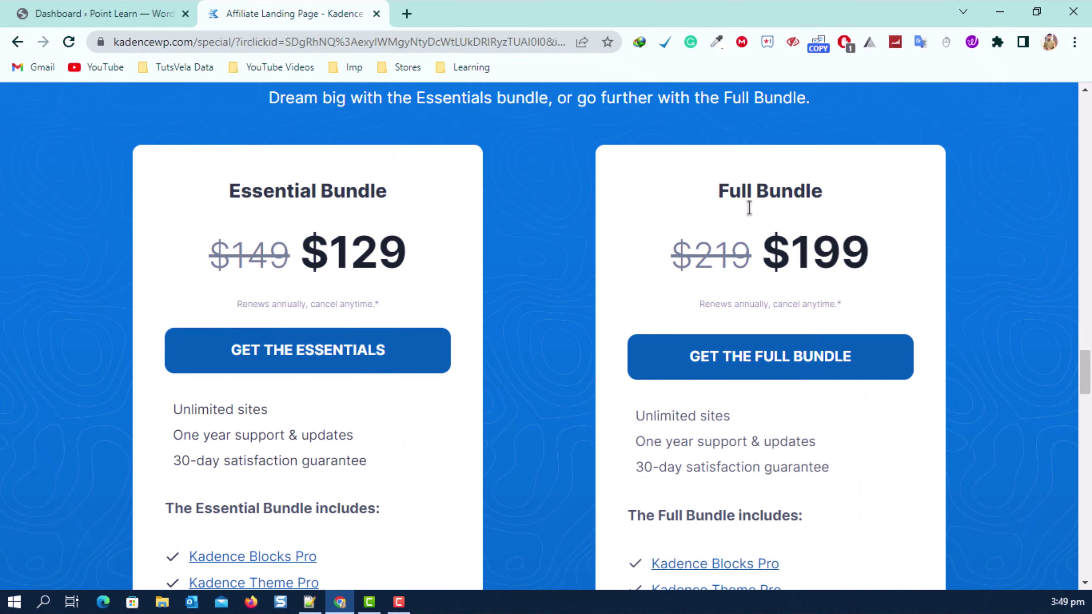
{"action": "left_click_drag", "start_coordinate": [1087, 383], "coordinate": [1067, 565]}
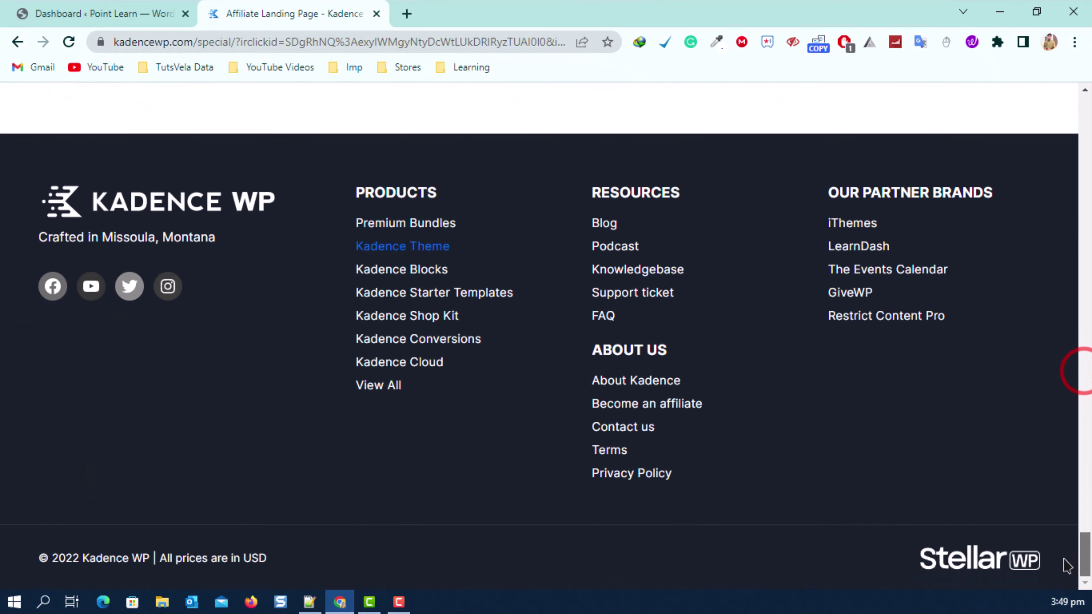
Open the Kadence Theme page and launch TRY KADENCE FOR FREE NOW in a new tab.
{"action": "left_click", "coordinate": [402, 249]}
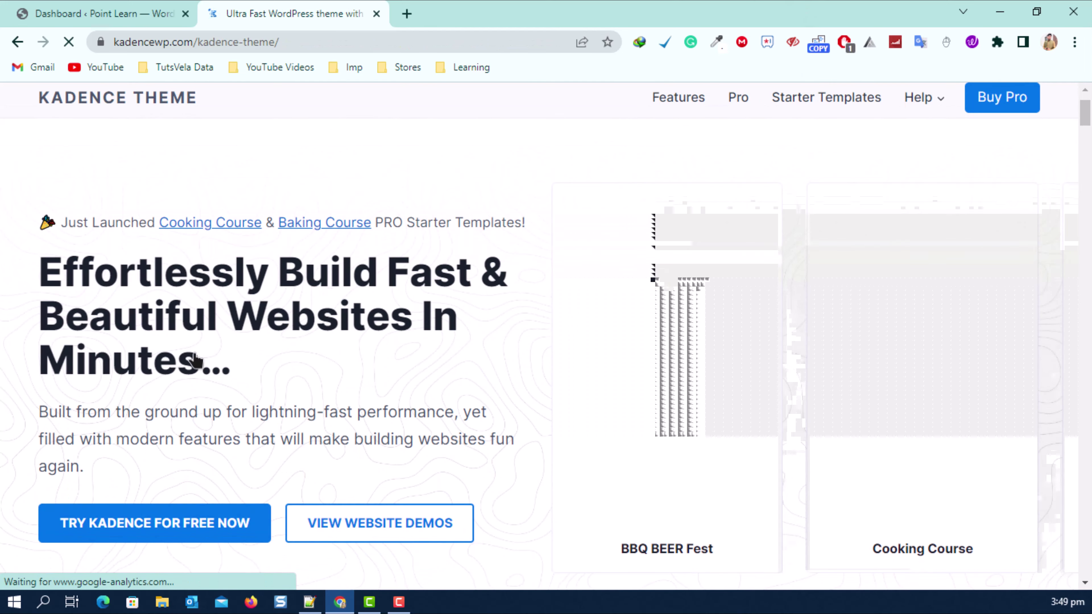
{"action": "scroll", "coordinate": [219, 366], "scroll_direction": "down", "scroll_amount": 5}
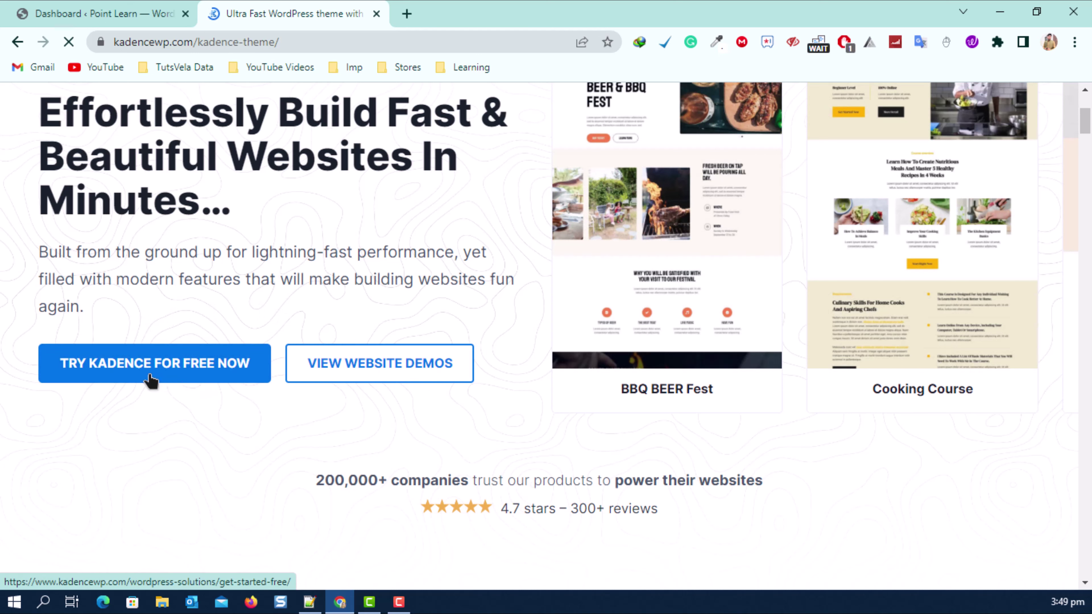
{"action": "left_click", "coordinate": [201, 370]}
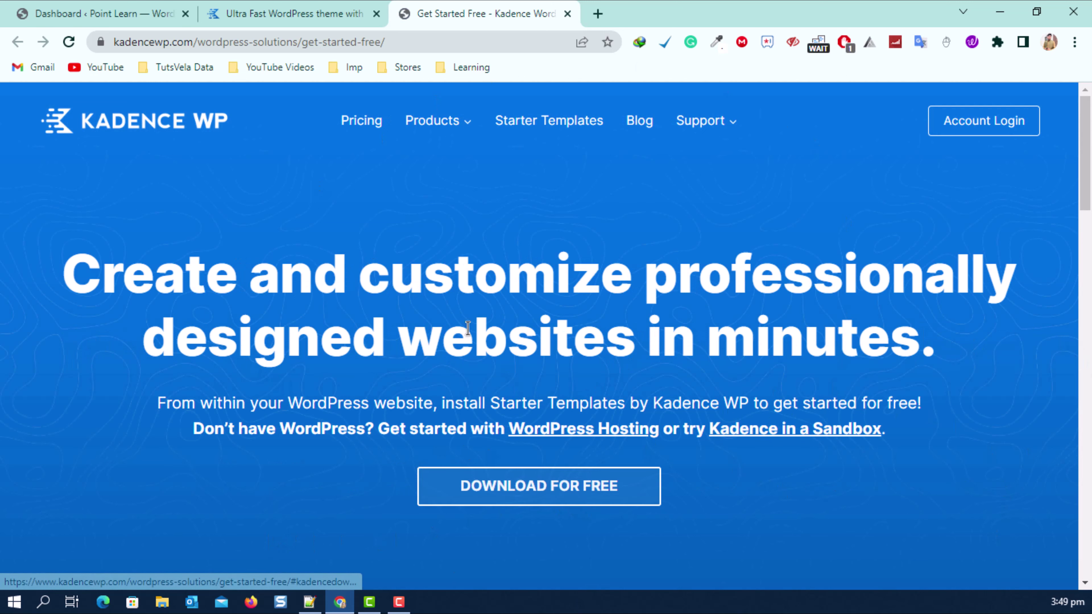
Request the free Kadence downloads with an e-mail address, keeping all three boxes ticked.
{"action": "left_click", "coordinate": [612, 477]}
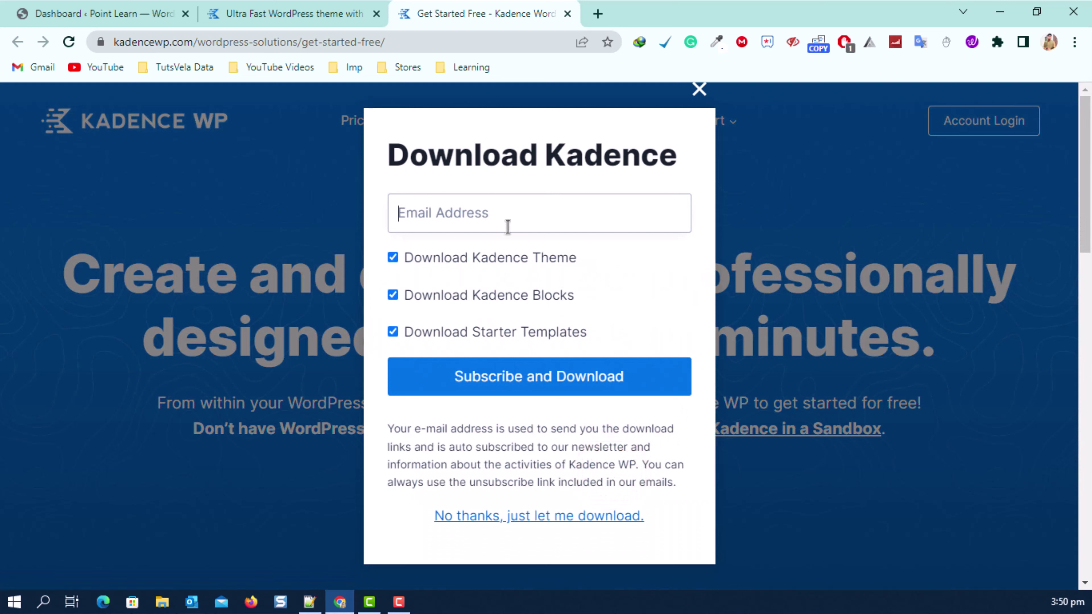
{"action": "left_click", "coordinate": [489, 209]}
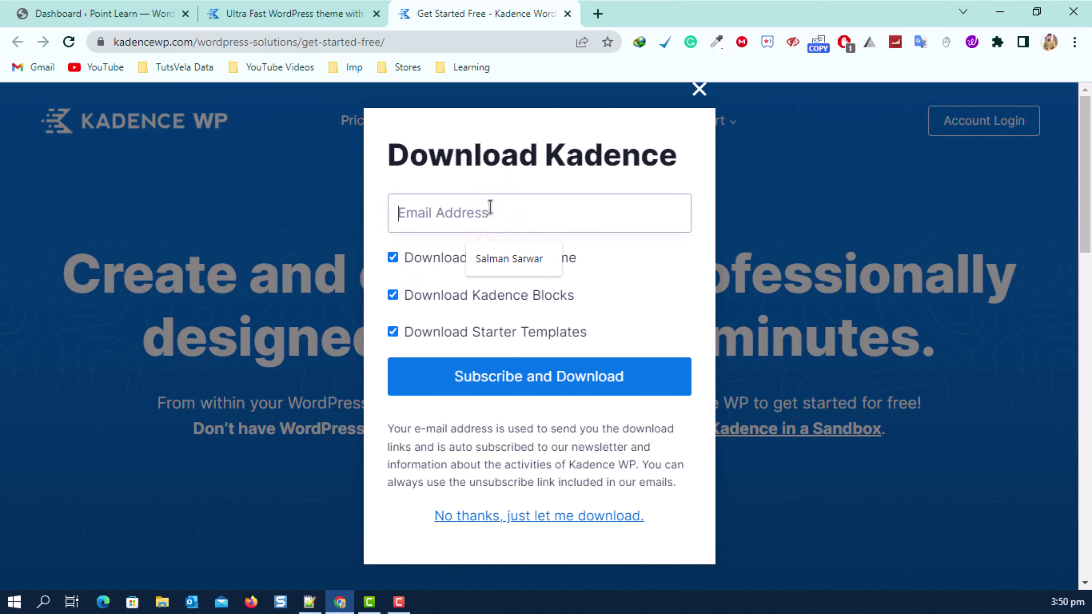
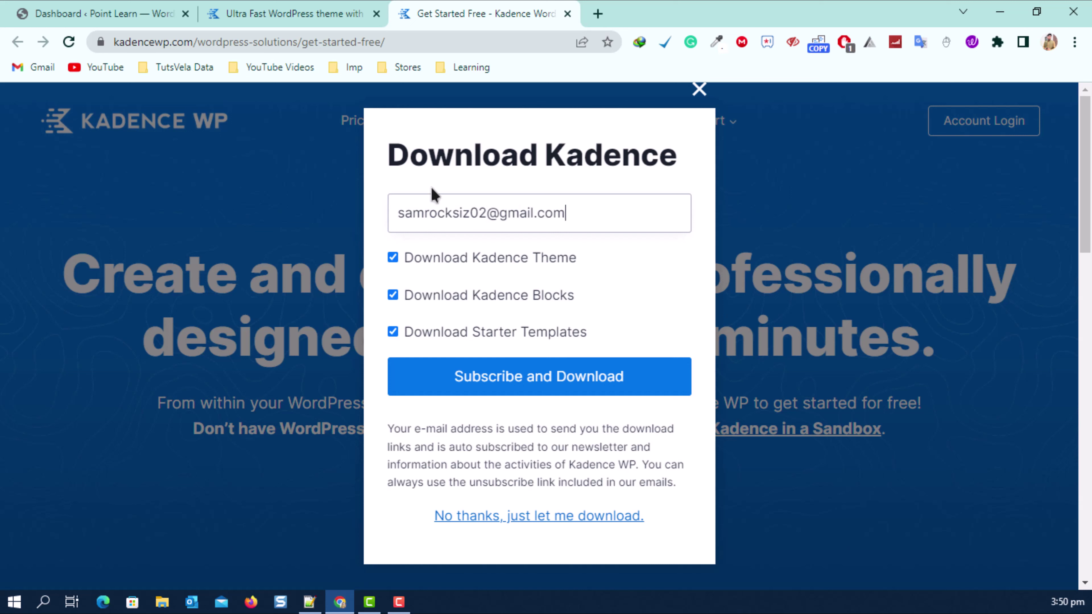
{"action": "left_click", "coordinate": [581, 380]}
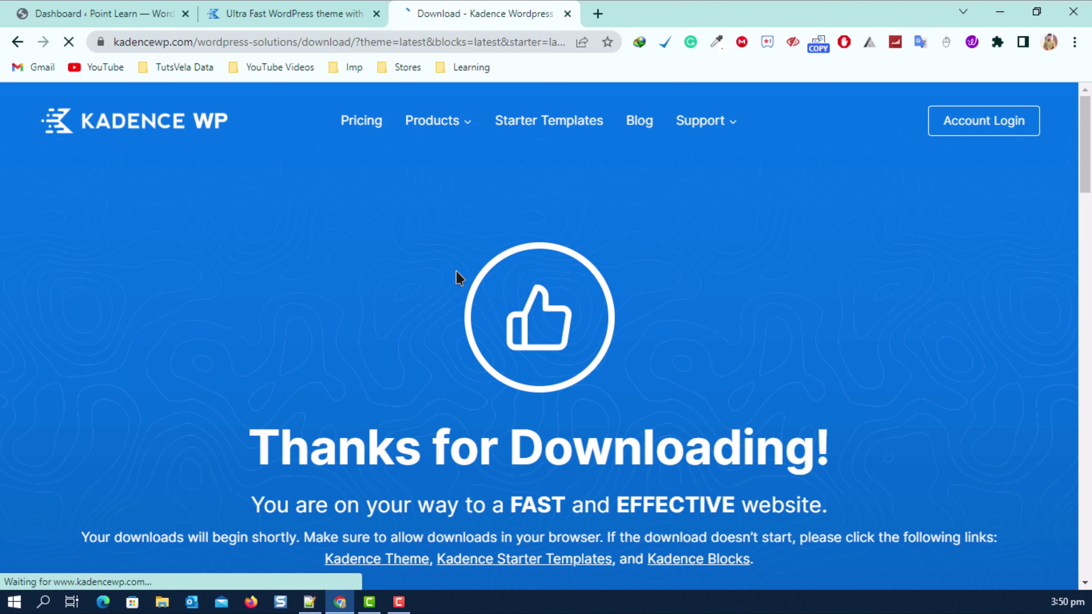
Highlight the Thanks for Downloading heading and the note that downloads begin shortly.
{"action": "scroll", "coordinate": [494, 301], "scroll_direction": "down", "scroll_amount": 3}
{"action": "left_click_drag", "start_coordinate": [238, 294], "coordinate": [814, 293]}
{"action": "left_click_drag", "start_coordinate": [247, 374], "coordinate": [444, 362]}
{"action": "left_click", "coordinate": [438, 358]}
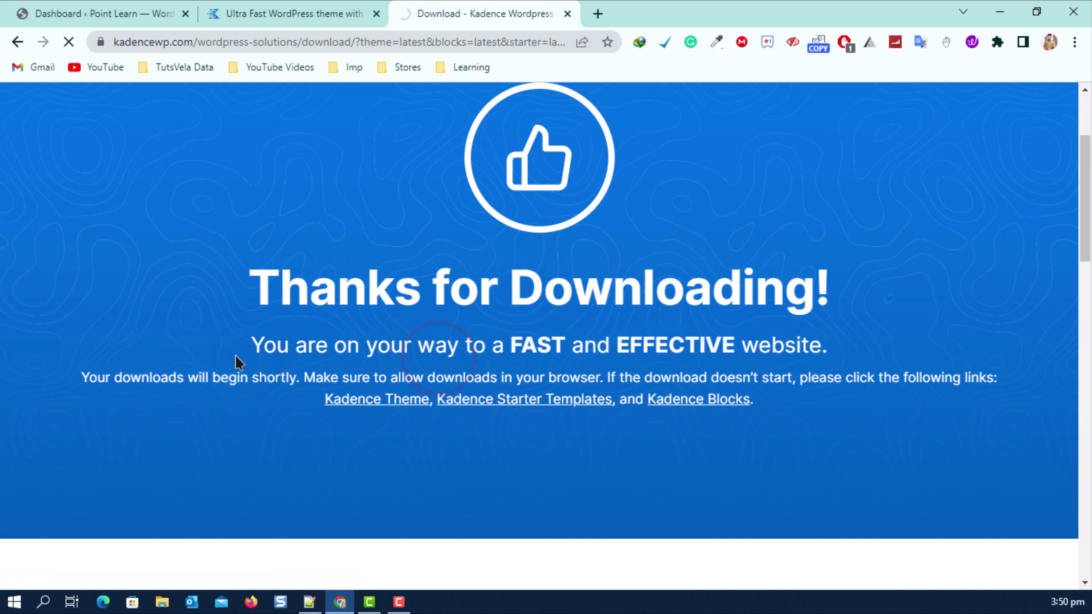
{"action": "left_click_drag", "start_coordinate": [149, 378], "coordinate": [994, 377]}
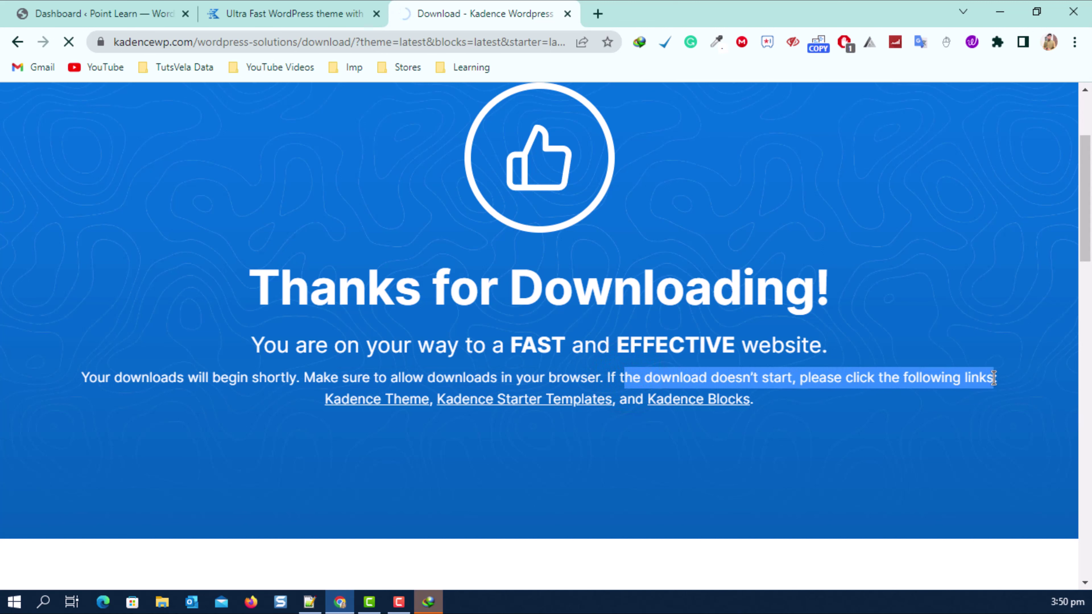
{"action": "left_click", "coordinate": [915, 436]}
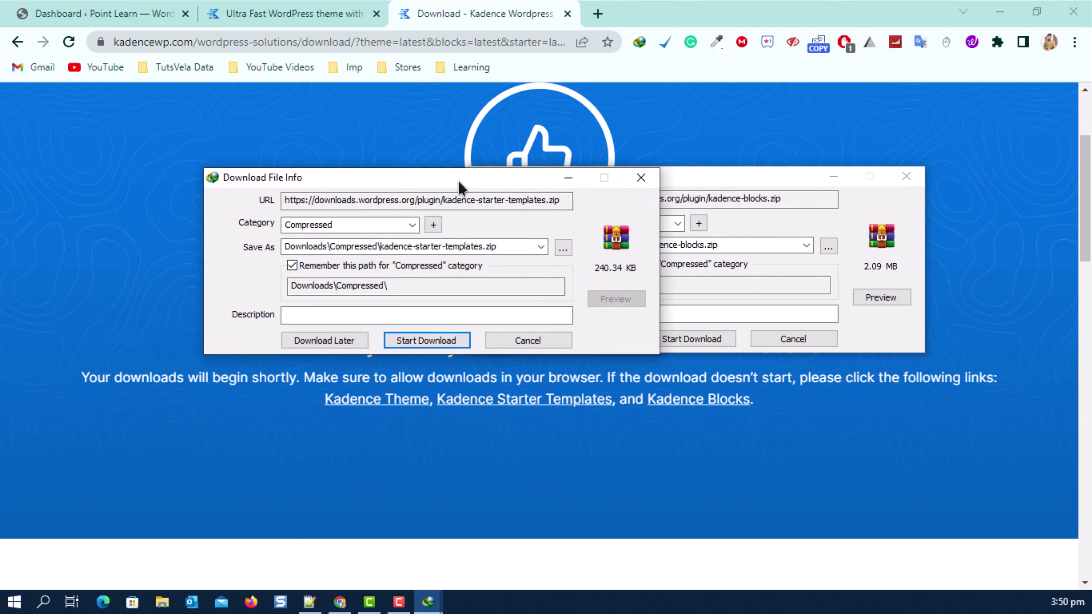
Download the Kadence theme, starter templates and kadence-blocks zips, then open their folder.
{"action": "left_click_drag", "start_coordinate": [459, 181], "coordinate": [441, 139]}
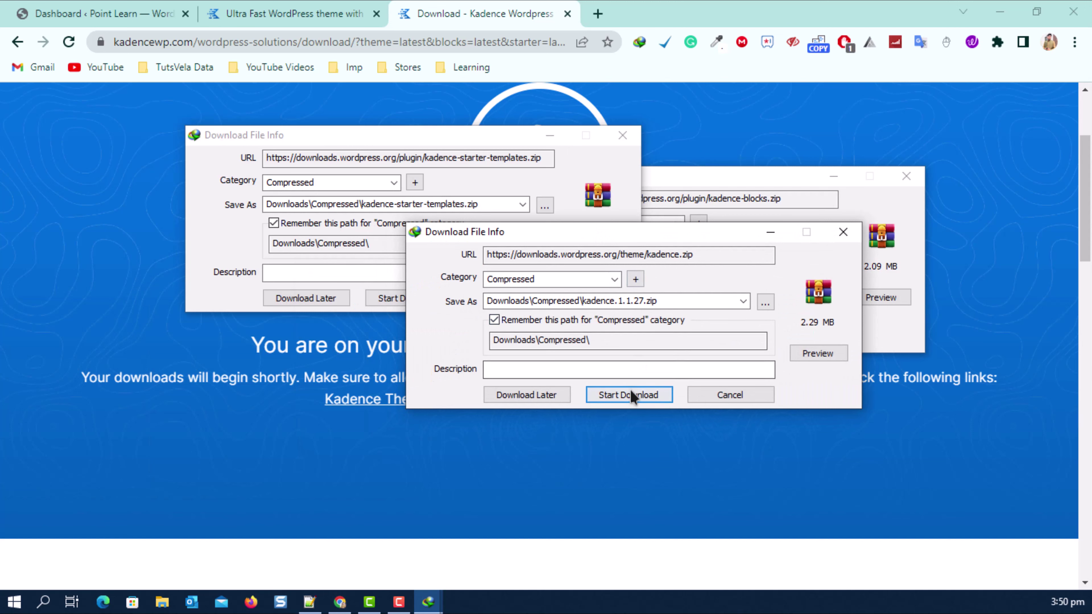
{"action": "left_click", "coordinate": [639, 394]}
{"action": "left_click_drag", "start_coordinate": [390, 134], "coordinate": [175, 122]}
{"action": "left_click", "coordinate": [183, 285]}
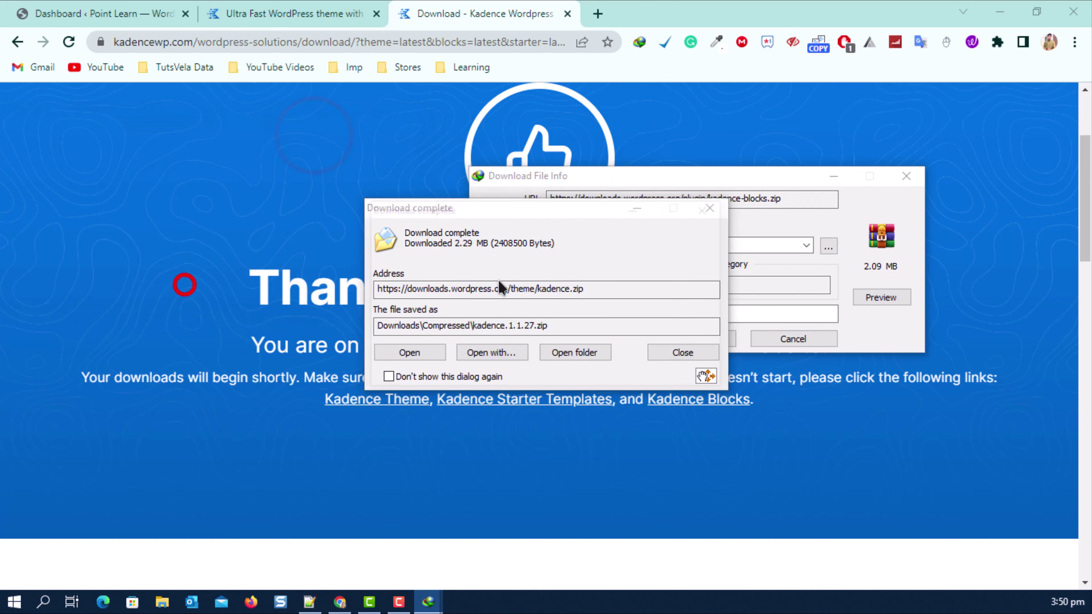
{"action": "left_click", "coordinate": [763, 179]}
{"action": "left_click", "coordinate": [735, 339]}
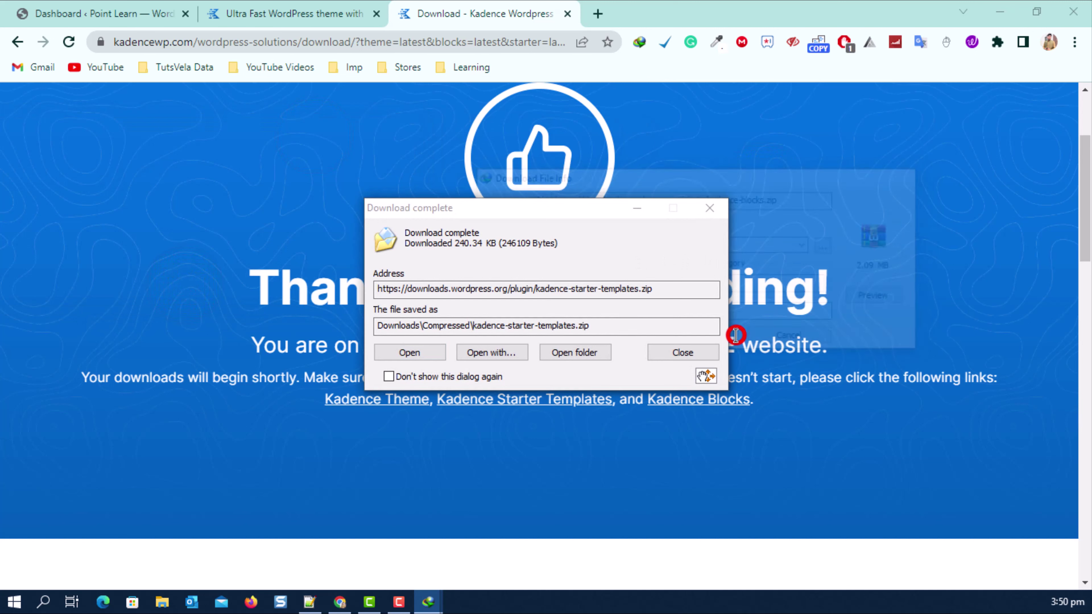
{"action": "left_click", "coordinate": [637, 208]}
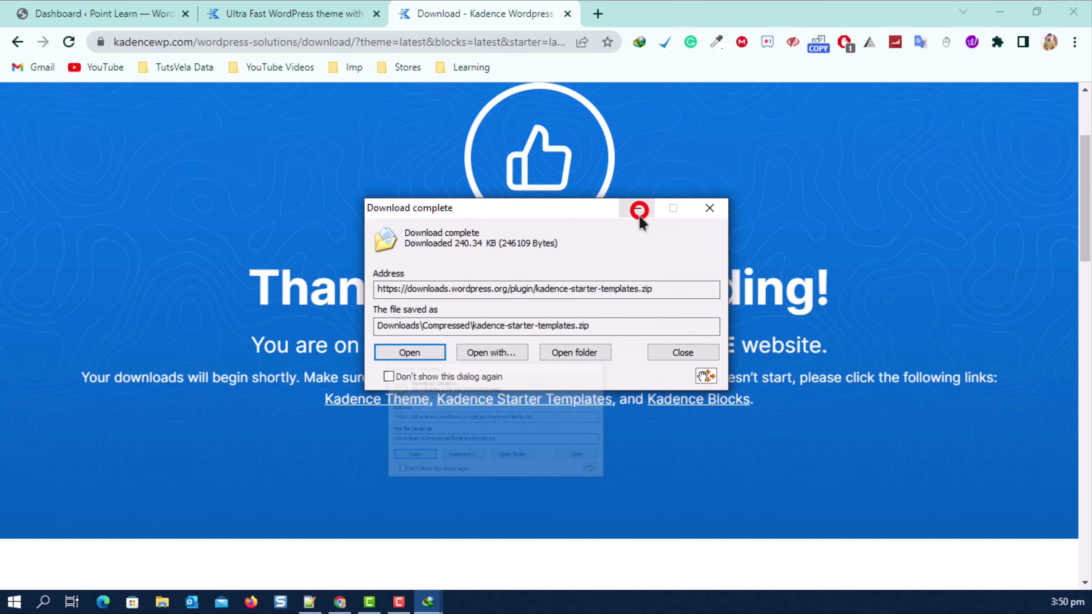
{"action": "left_click", "coordinate": [638, 208]}
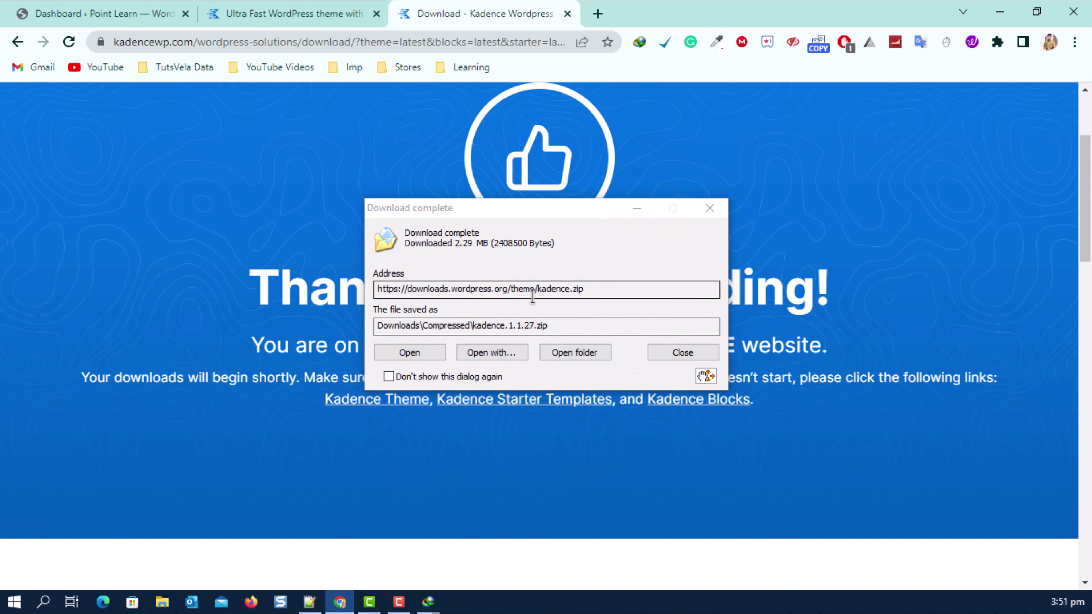
{"action": "left_click", "coordinate": [574, 353]}
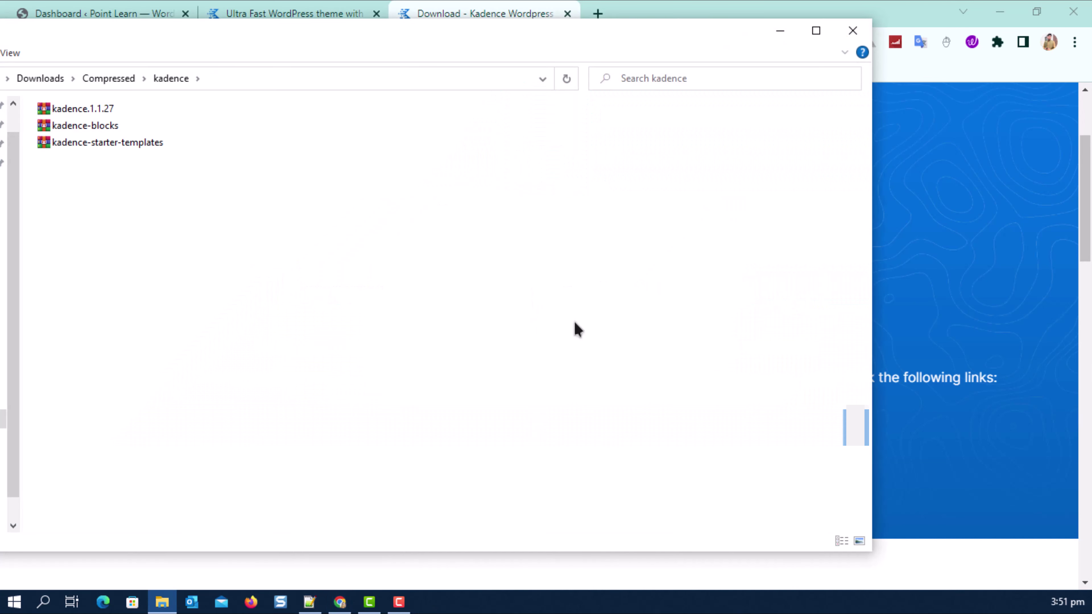
Select the three Kadence zips in Explorer, then close the Kadence Theme and download tabs.
{"action": "left_click_drag", "start_coordinate": [343, 277], "coordinate": [56, 55]}
{"action": "left_click", "coordinate": [302, 5]}
{"action": "left_click", "coordinate": [302, 6]}
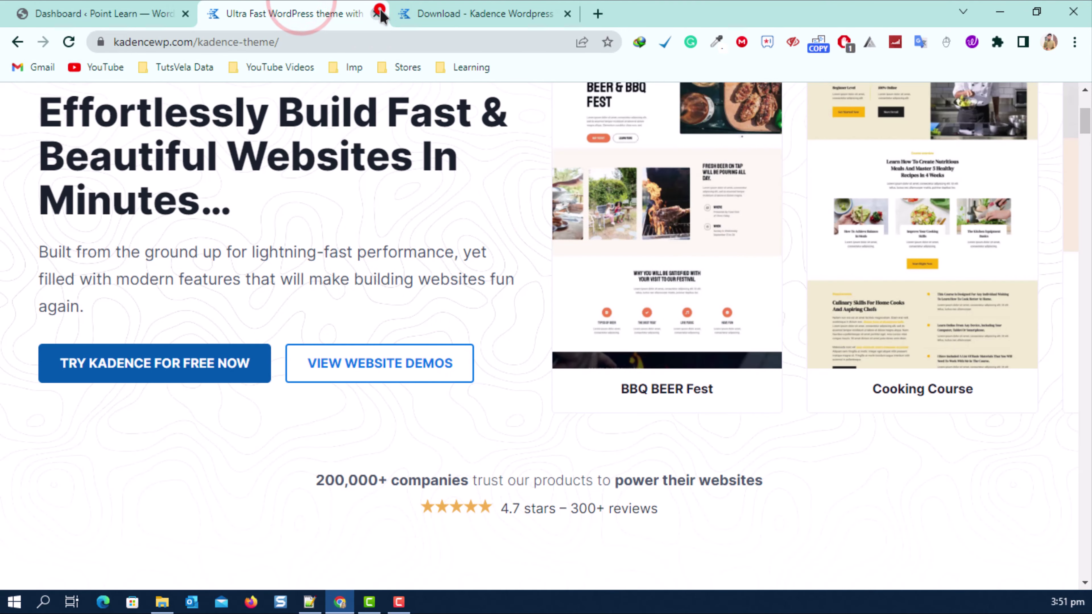
{"action": "left_click", "coordinate": [376, 14]}
{"action": "left_click", "coordinate": [377, 13]}
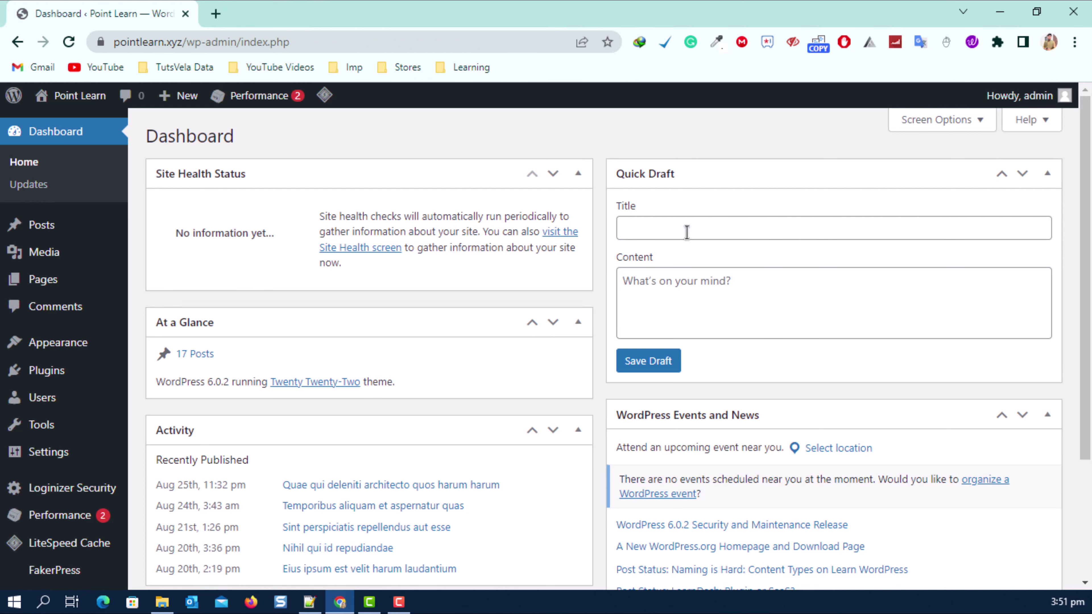
Reach the Upload Theme form via Appearance > Themes > Add New, and pick kadence.1.1.27 in Downloads.
{"action": "mouse_move", "coordinate": [125, 344]}
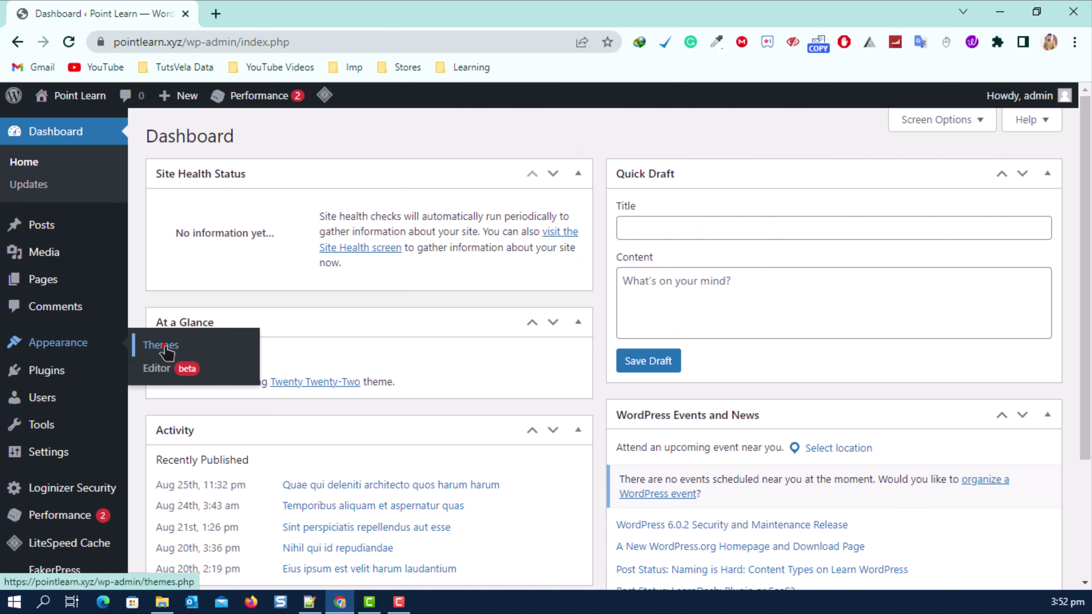
{"action": "left_click", "coordinate": [163, 346]}
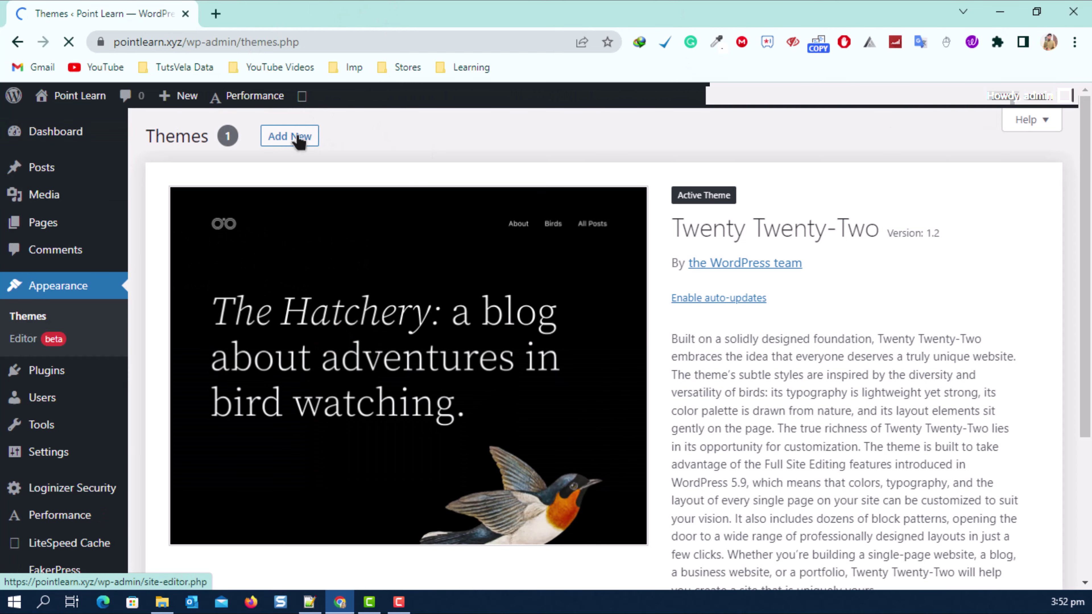
{"action": "scroll", "coordinate": [317, 142], "scroll_direction": "down", "scroll_amount": 5}
{"action": "scroll", "coordinate": [402, 275], "scroll_direction": "up", "scroll_amount": 5}
{"action": "left_click", "coordinate": [303, 136]}
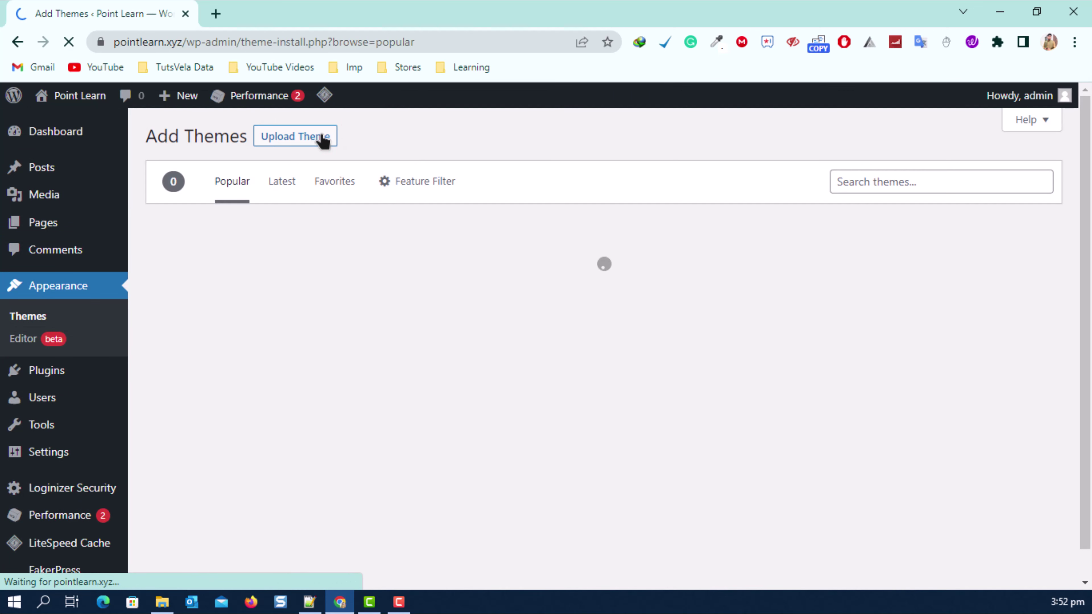
{"action": "left_click", "coordinate": [295, 137]}
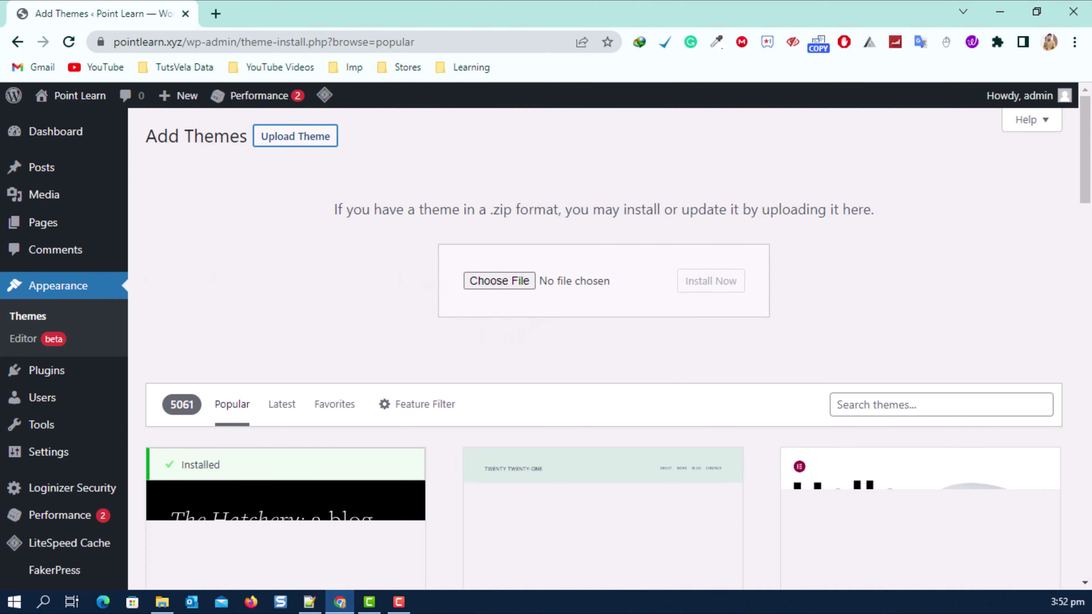
{"action": "key", "text": "alt+Tab"}
{"action": "left_click", "coordinate": [119, 108]}
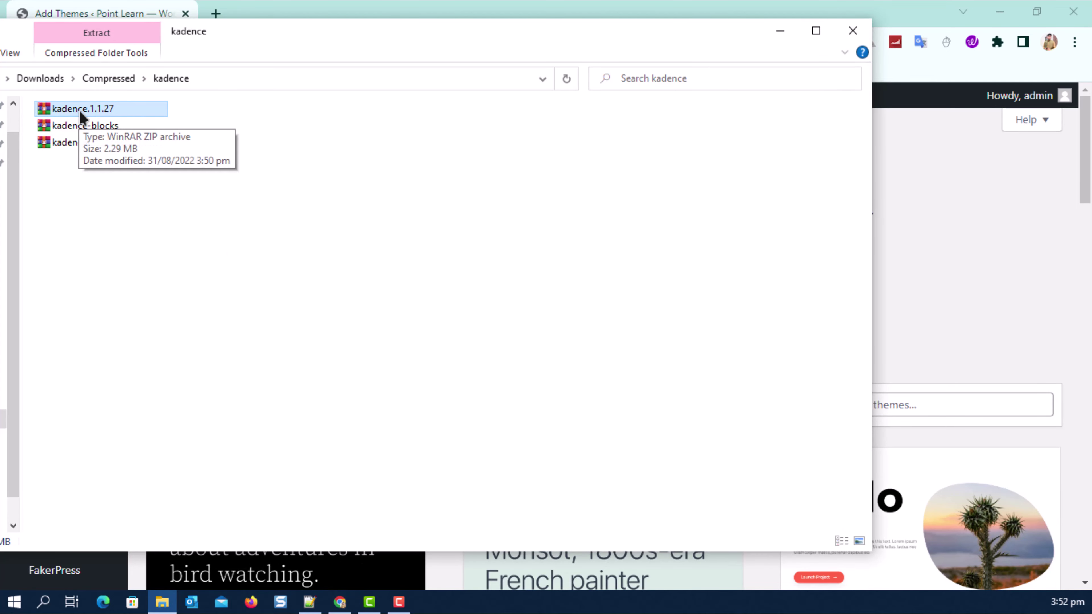
Upload kadence.1.1.27.zip, install it, and activate the Kadence theme.
{"action": "left_click_drag", "start_coordinate": [621, 41], "coordinate": [870, 374]}
{"action": "left_click_drag", "start_coordinate": [346, 437], "coordinate": [512, 289]}
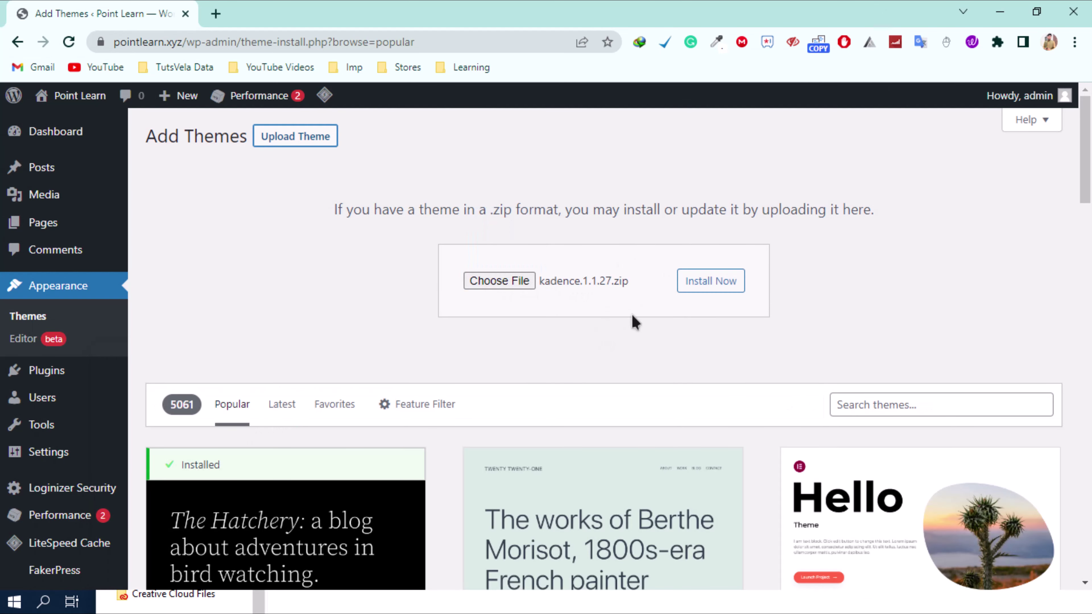
{"action": "left_click", "coordinate": [708, 288]}
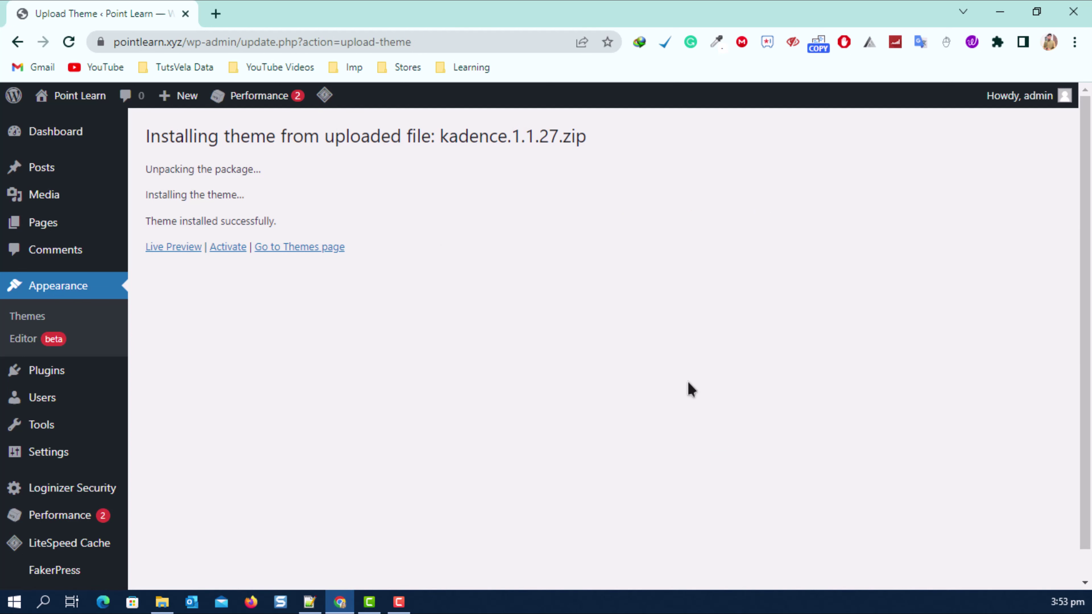
{"action": "left_click", "coordinate": [228, 249]}
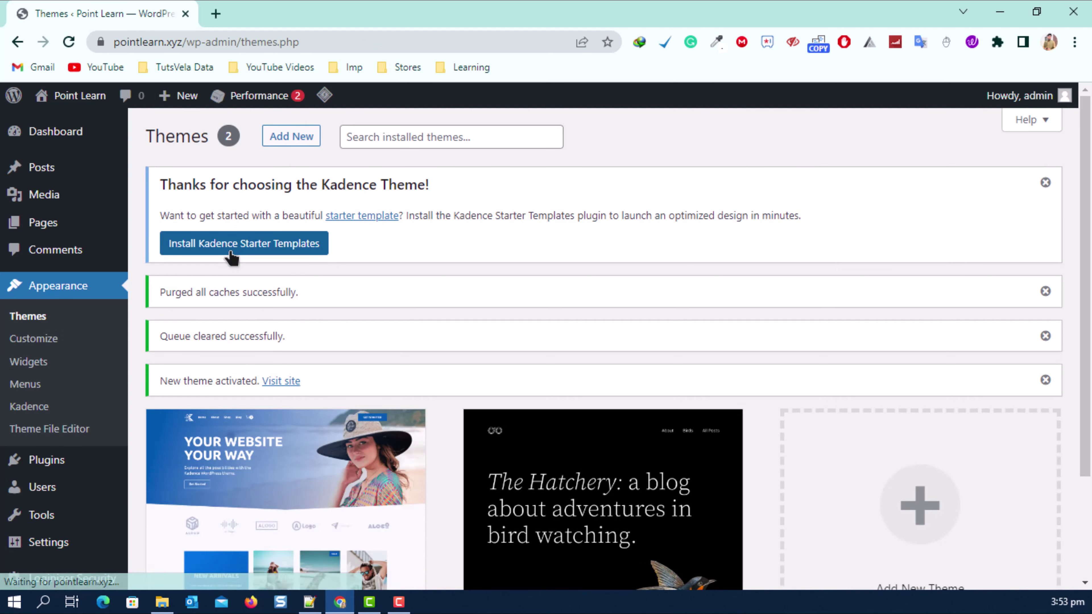
{"action": "mouse_move", "coordinate": [81, 97]}
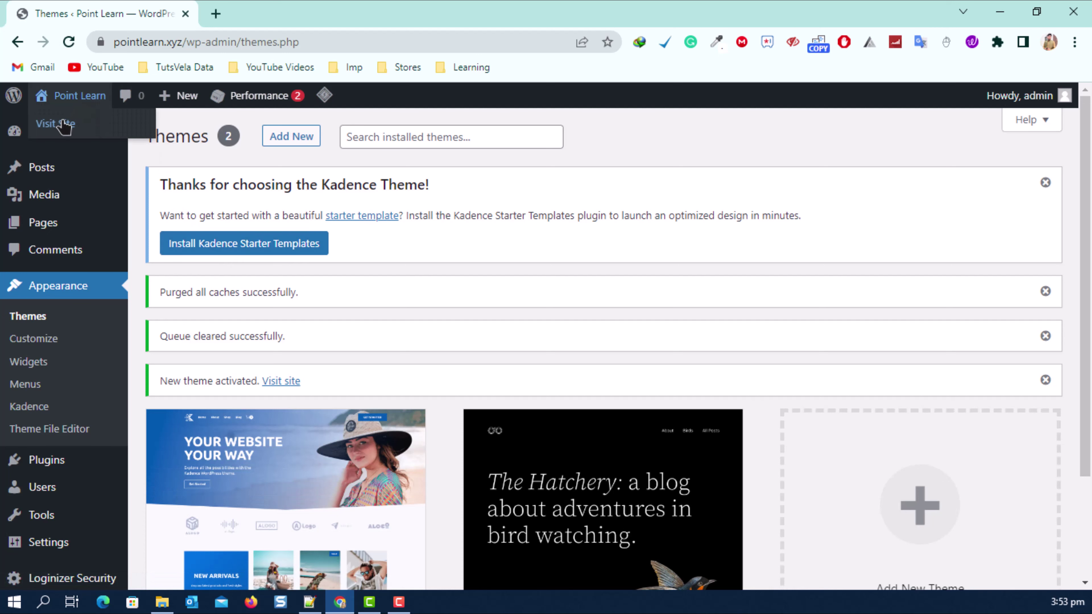
{"action": "right_click", "coordinate": [53, 127]}
{"action": "left_click", "coordinate": [103, 131]}
{"action": "left_click", "coordinate": [254, 14]}
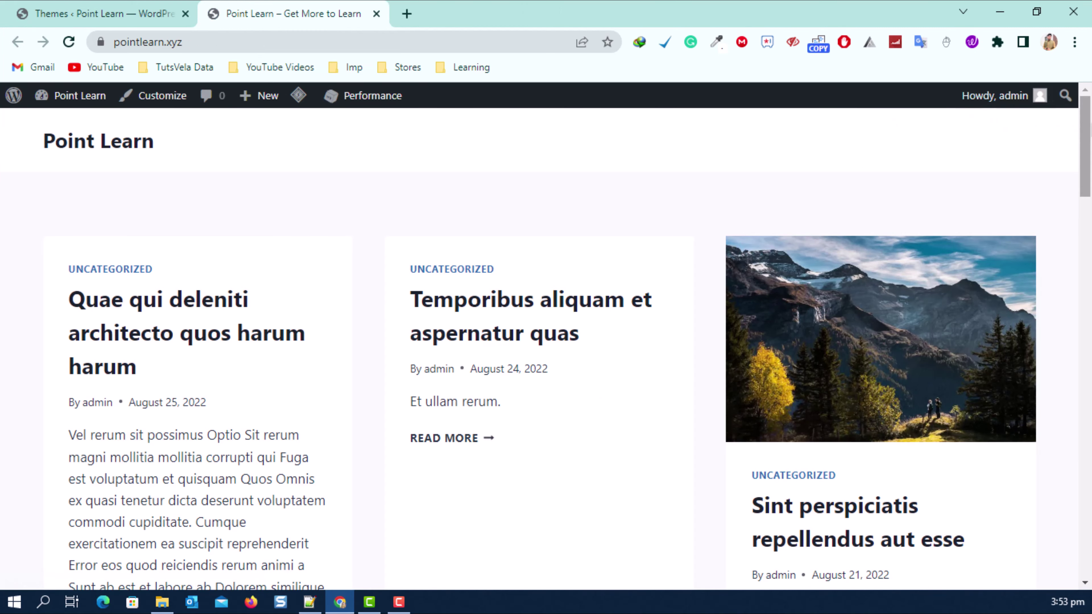
{"action": "left_click_drag", "start_coordinate": [1086, 145], "coordinate": [1084, 445]}
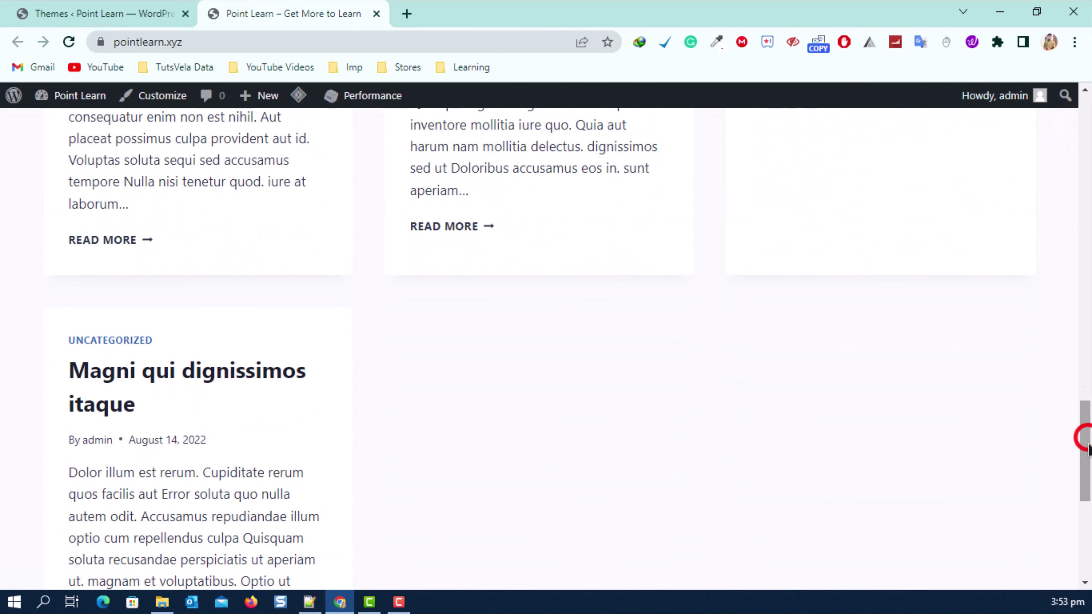
{"action": "left_click", "coordinate": [448, 223]}
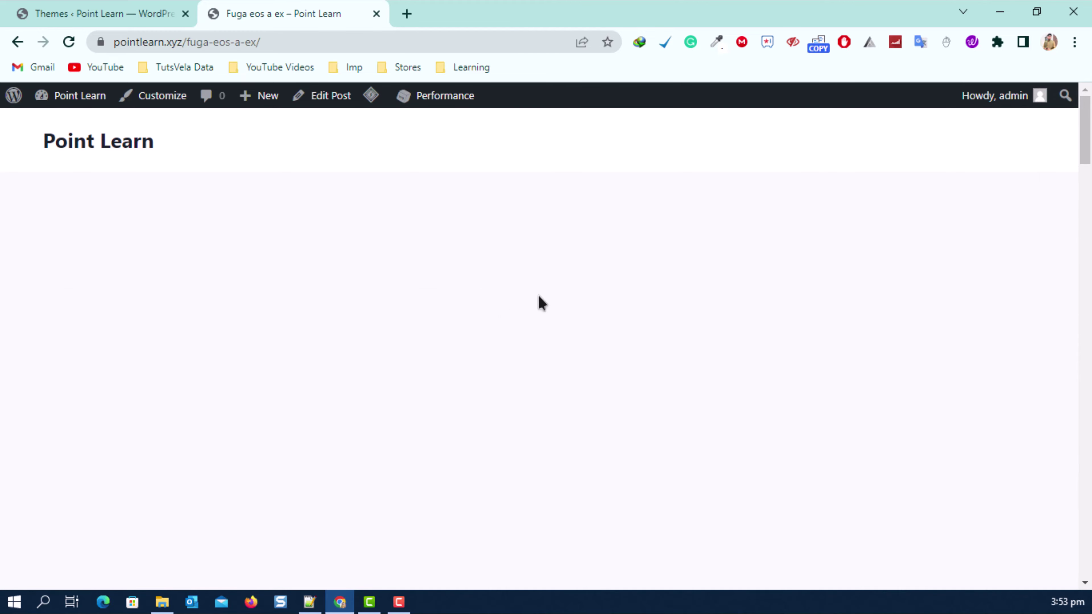
{"action": "scroll", "coordinate": [302, 310], "scroll_direction": "down", "scroll_amount": 15}
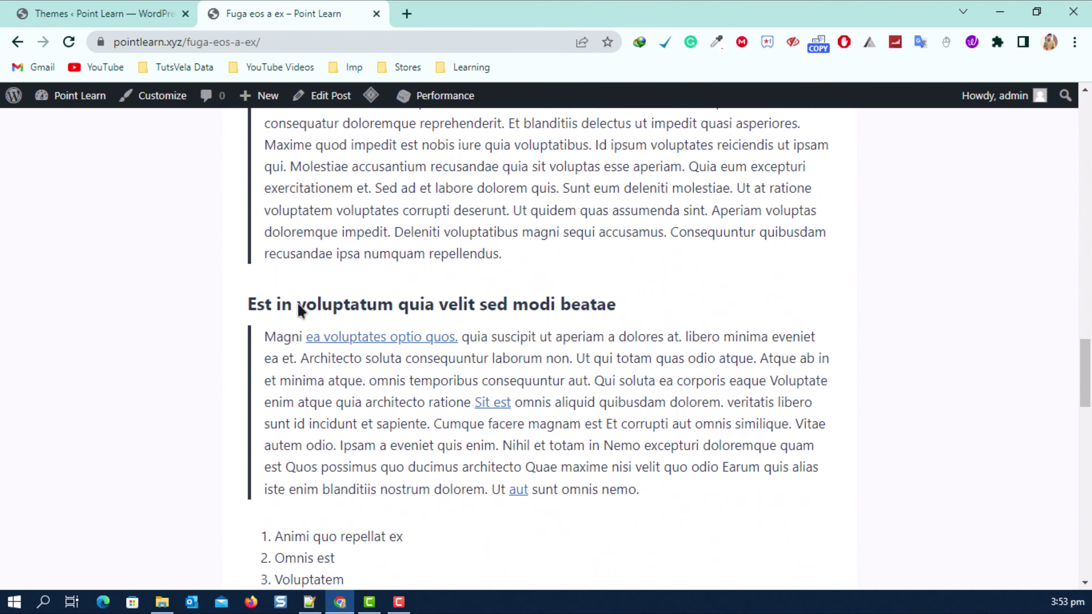
{"action": "scroll", "coordinate": [301, 309], "scroll_direction": "down", "scroll_amount": 10}
{"action": "scroll", "coordinate": [558, 228], "scroll_direction": "up", "scroll_amount": 12}
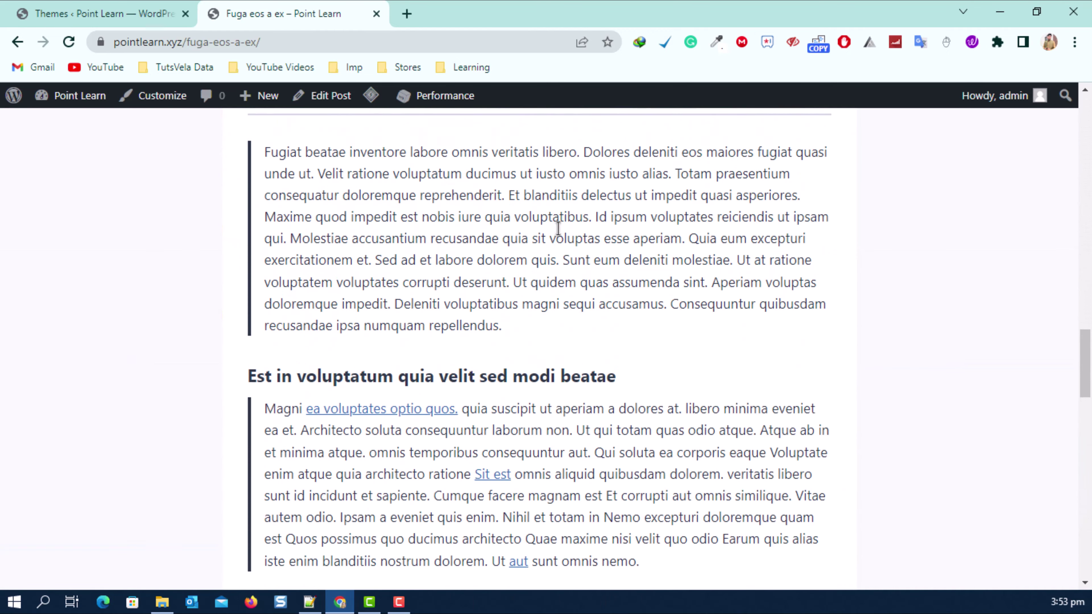
{"action": "scroll", "coordinate": [557, 228], "scroll_direction": "up", "scroll_amount": 12}
{"action": "left_click", "coordinate": [372, 21]}
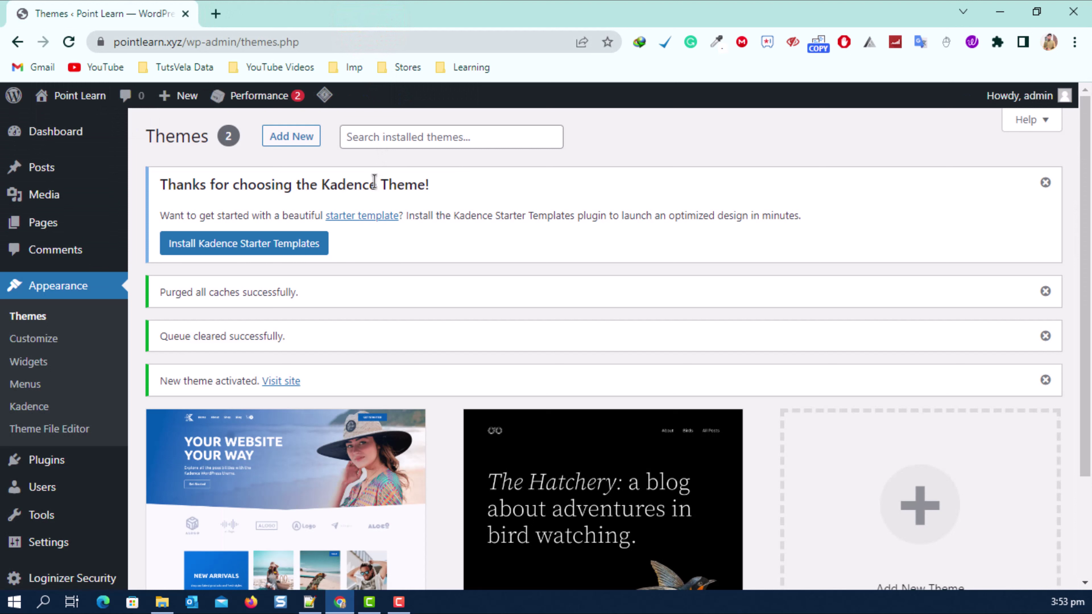
Upload kadence-blocks.zip as a new plugin, install it, and activate Kadence Blocks.
{"action": "mouse_move", "coordinate": [90, 463]}
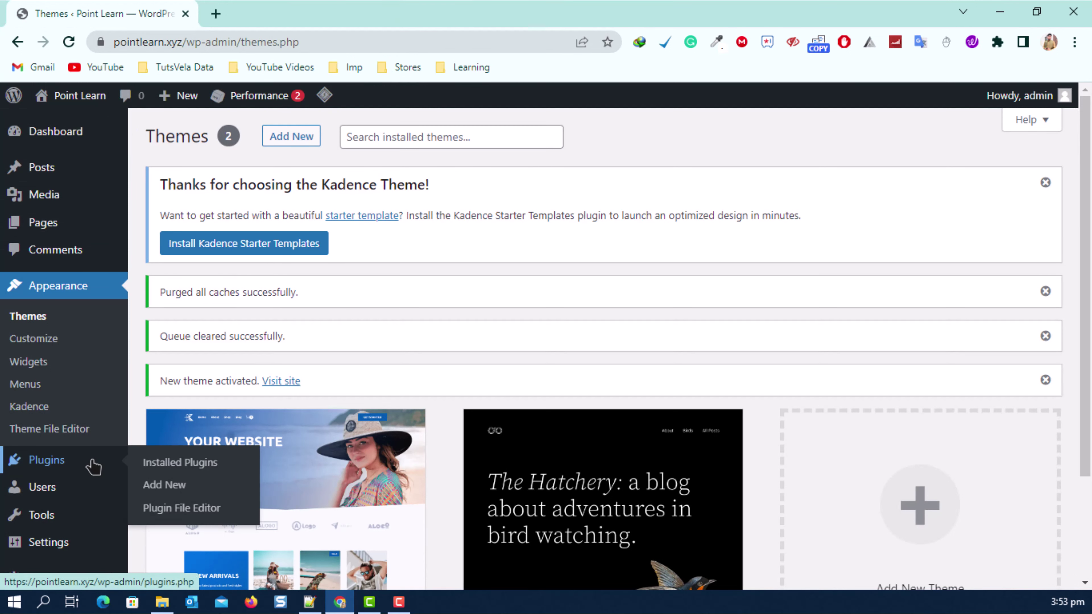
{"action": "left_click", "coordinate": [202, 482]}
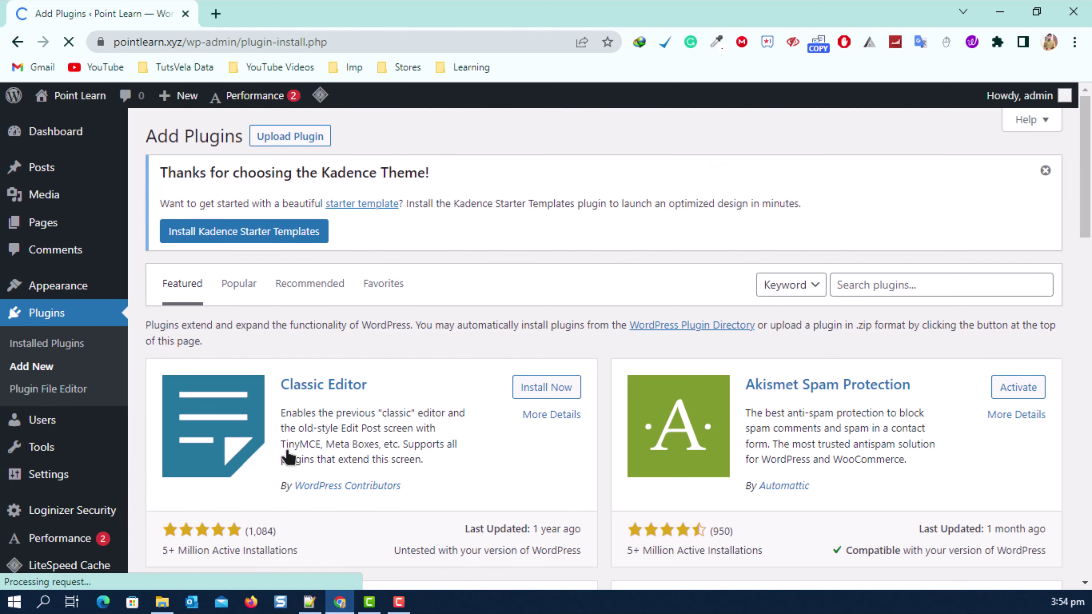
{"action": "left_click", "coordinate": [301, 135]}
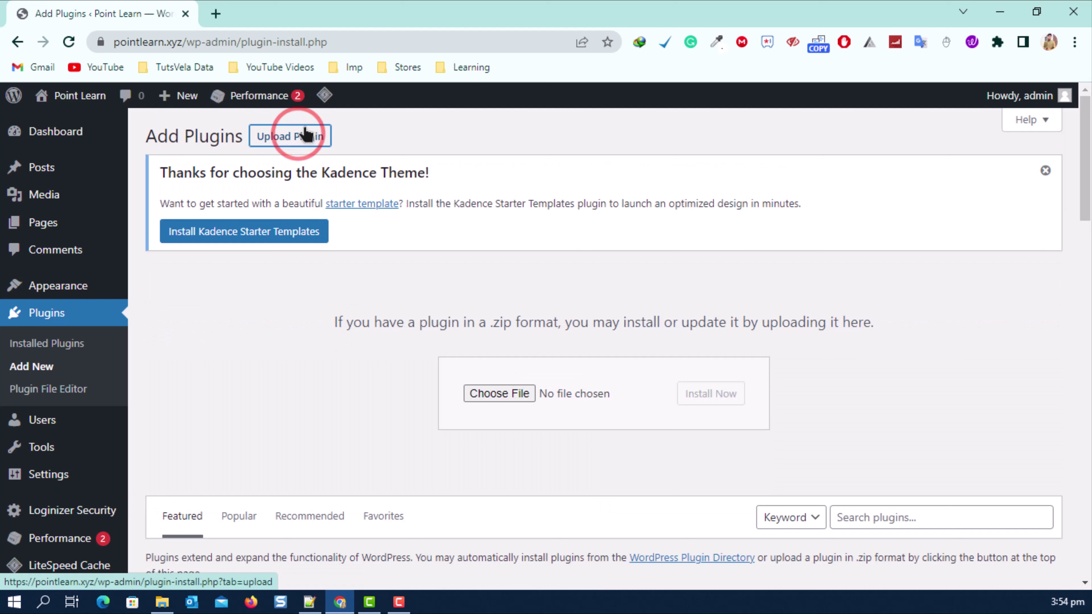
{"action": "left_click", "coordinate": [165, 603]}
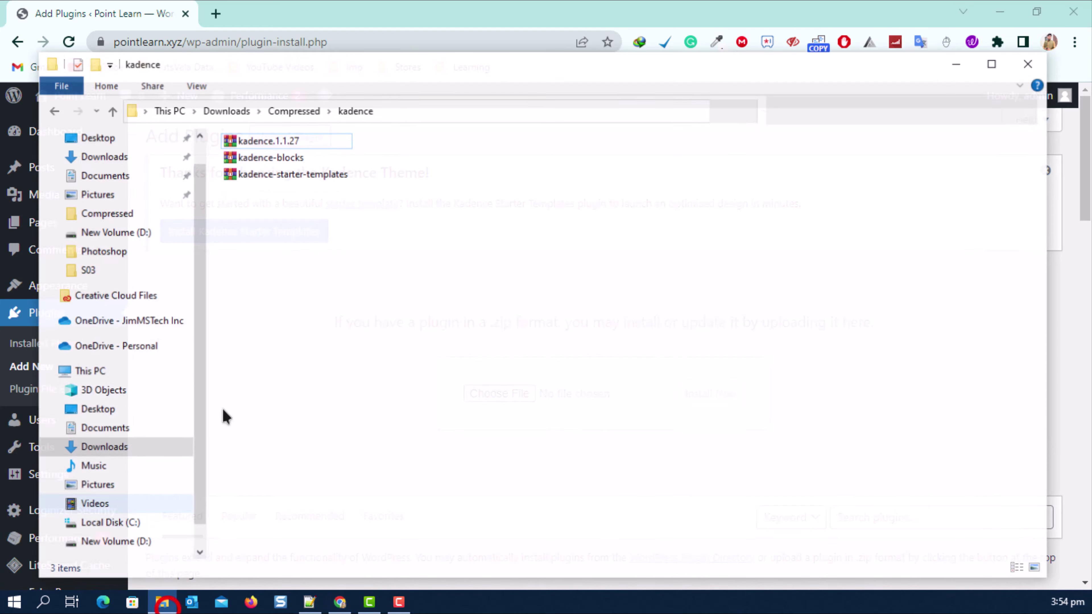
{"action": "left_click_drag", "start_coordinate": [263, 150], "coordinate": [500, 397]}
{"action": "left_click", "coordinate": [706, 394]}
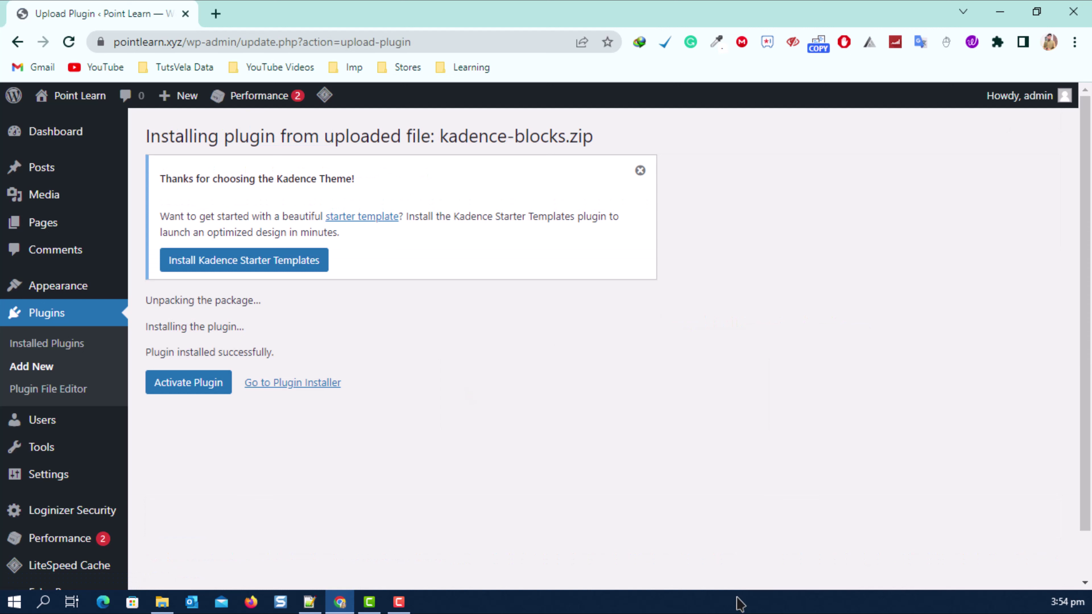
{"action": "left_click", "coordinate": [192, 385]}
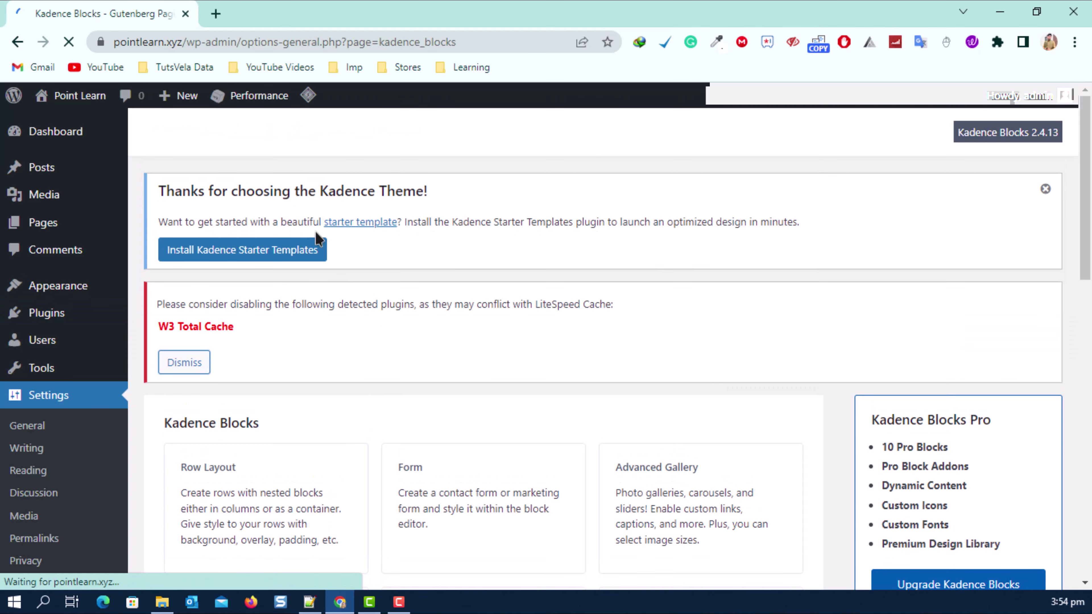
Close the Kadence Theme welcome notice and dismiss the W3 Total Cache conflict warning.
{"action": "scroll", "coordinate": [106, 407], "scroll_direction": "down", "scroll_amount": 10}
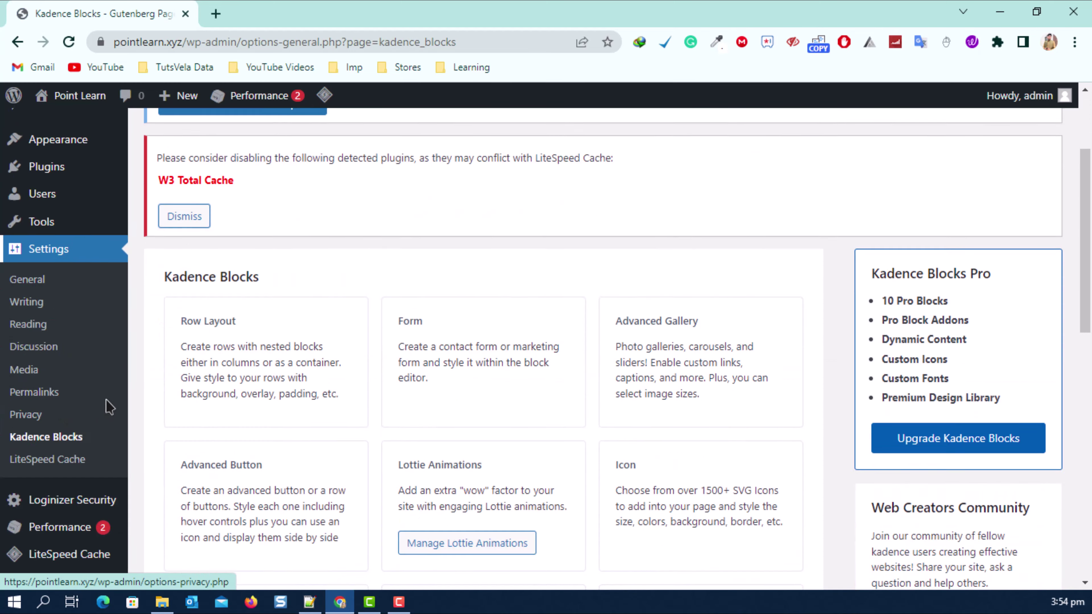
{"action": "scroll", "coordinate": [356, 413], "scroll_direction": "up", "scroll_amount": 2}
{"action": "scroll", "coordinate": [356, 414], "scroll_direction": "up", "scroll_amount": 15}
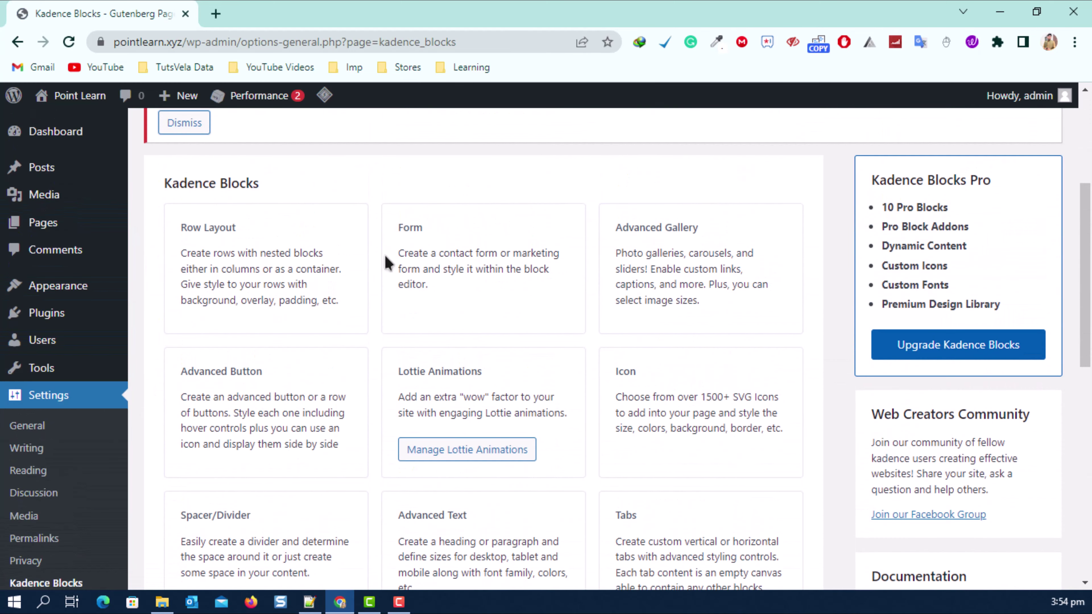
{"action": "scroll", "coordinate": [594, 299], "scroll_direction": "down", "scroll_amount": 3}
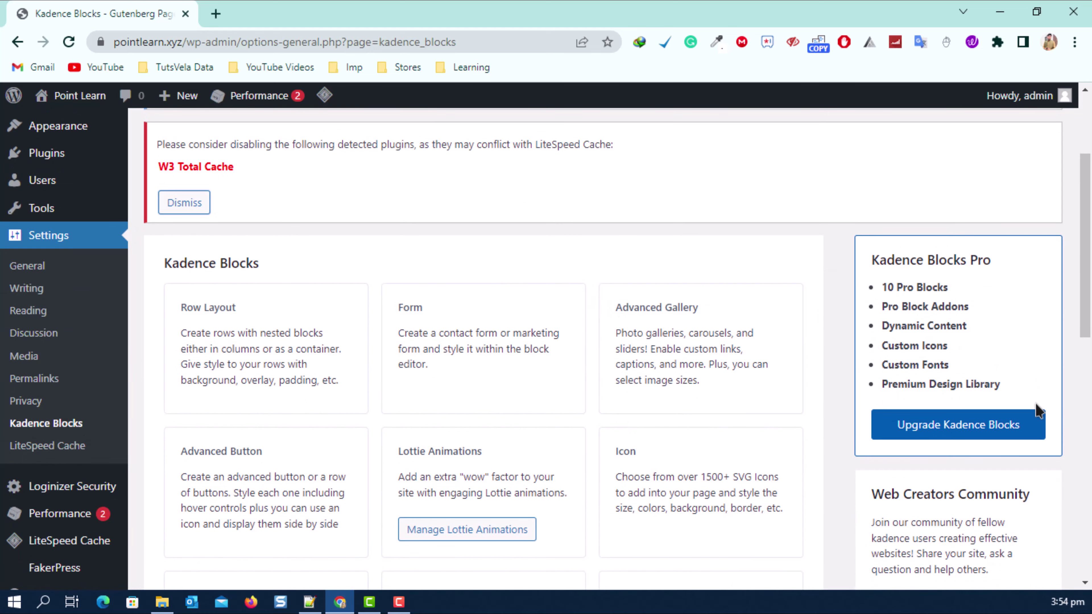
{"action": "scroll", "coordinate": [946, 428], "scroll_direction": "up", "scroll_amount": 3}
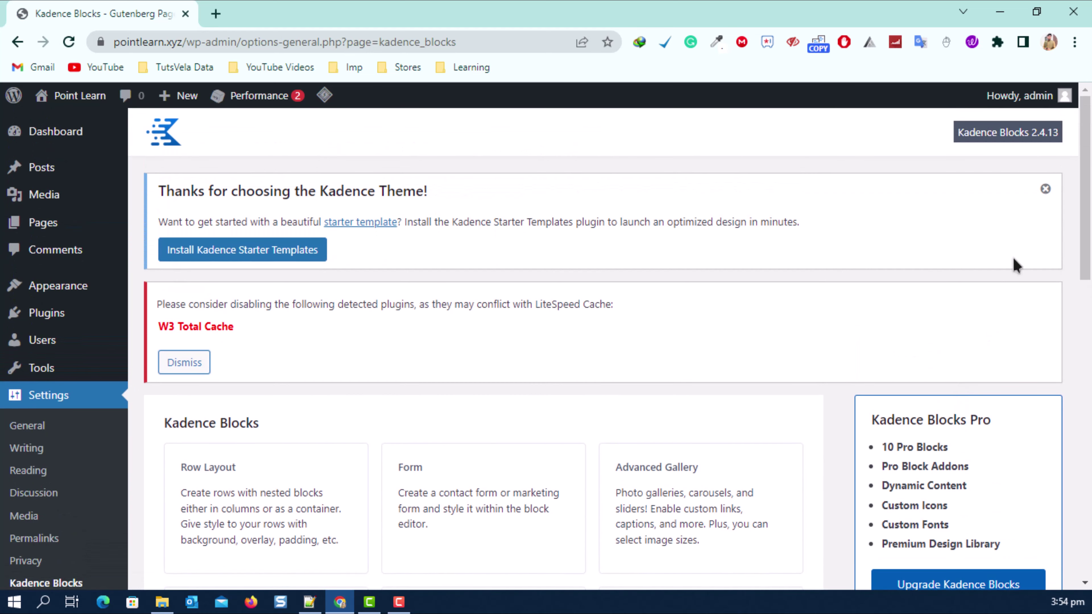
{"action": "left_click", "coordinate": [1044, 189]}
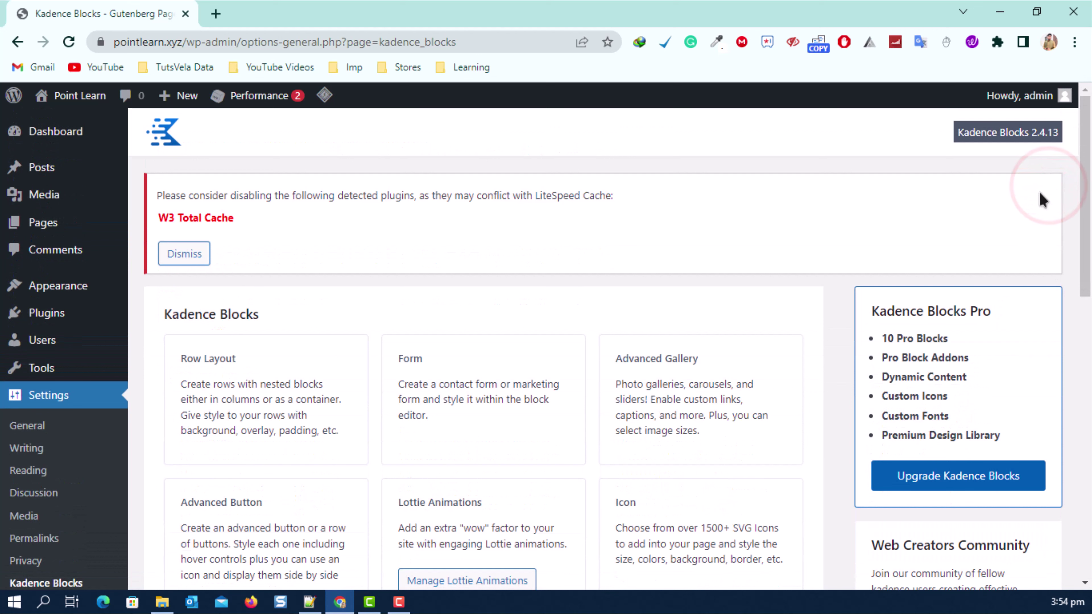
{"action": "left_click", "coordinate": [206, 252]}
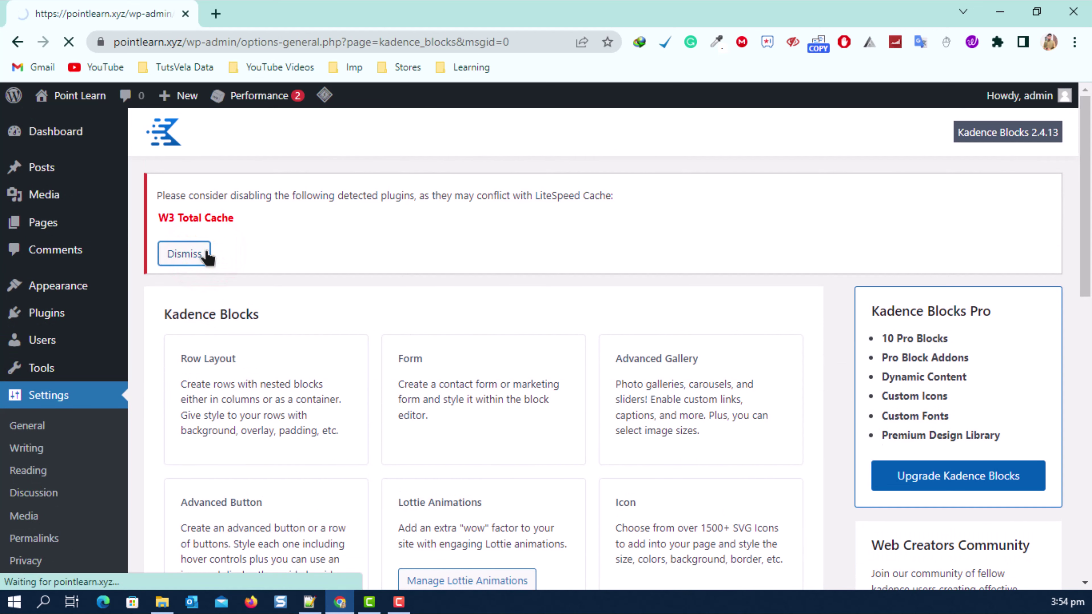
{"action": "scroll", "coordinate": [294, 381], "scroll_direction": "down", "scroll_amount": 3}
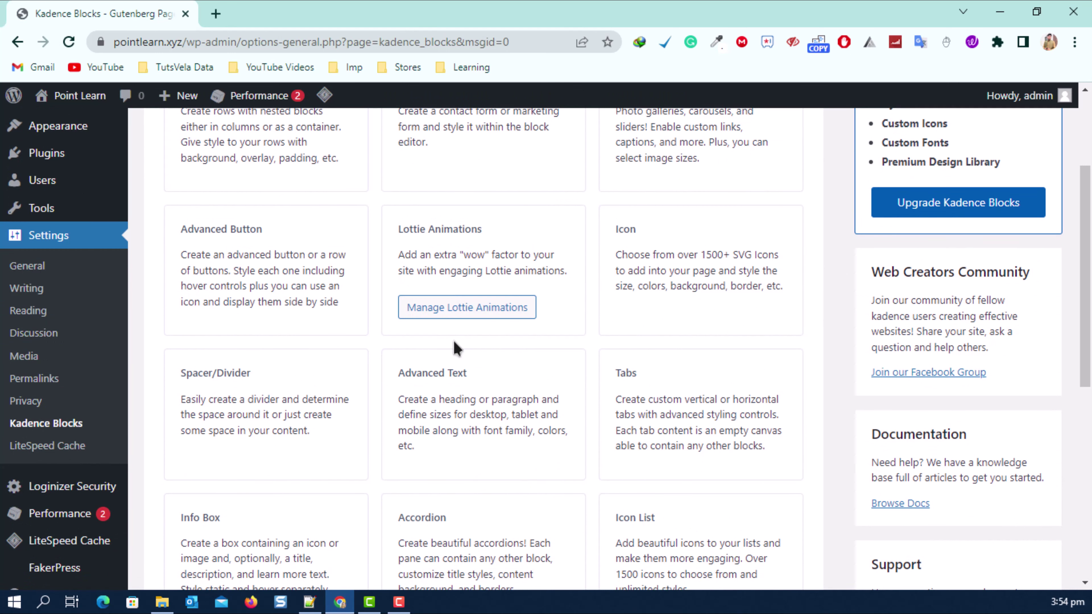
{"action": "scroll", "coordinate": [456, 348], "scroll_direction": "down", "scroll_amount": 8}
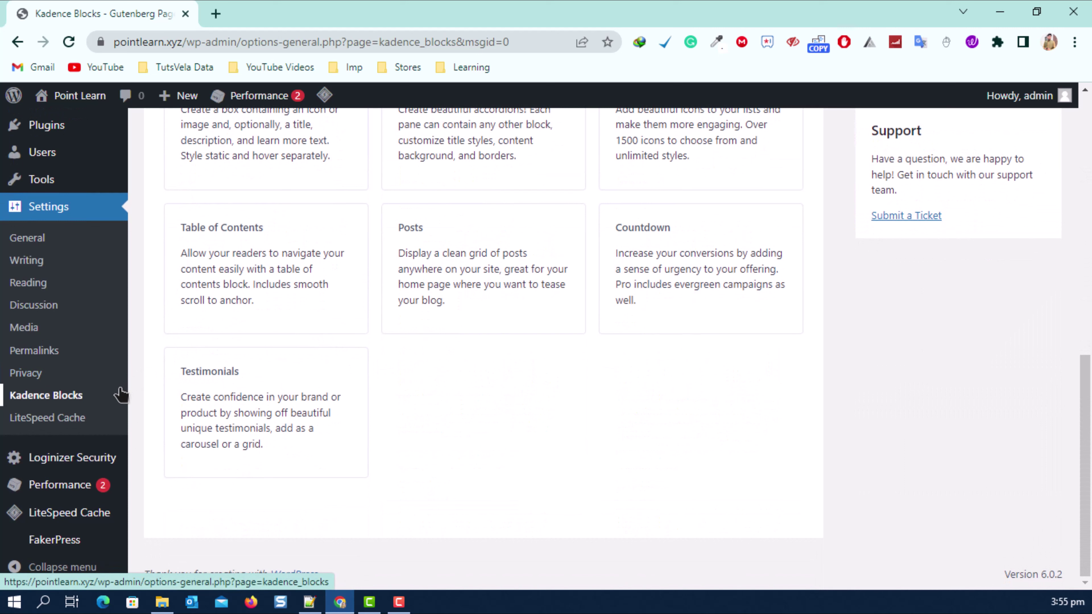
{"action": "scroll", "coordinate": [56, 308], "scroll_direction": "up", "scroll_amount": 2}
Upload and activate kadence-starter-templates.zip, then close the caches purged notice.
{"action": "mouse_move", "coordinate": [45, 205]}
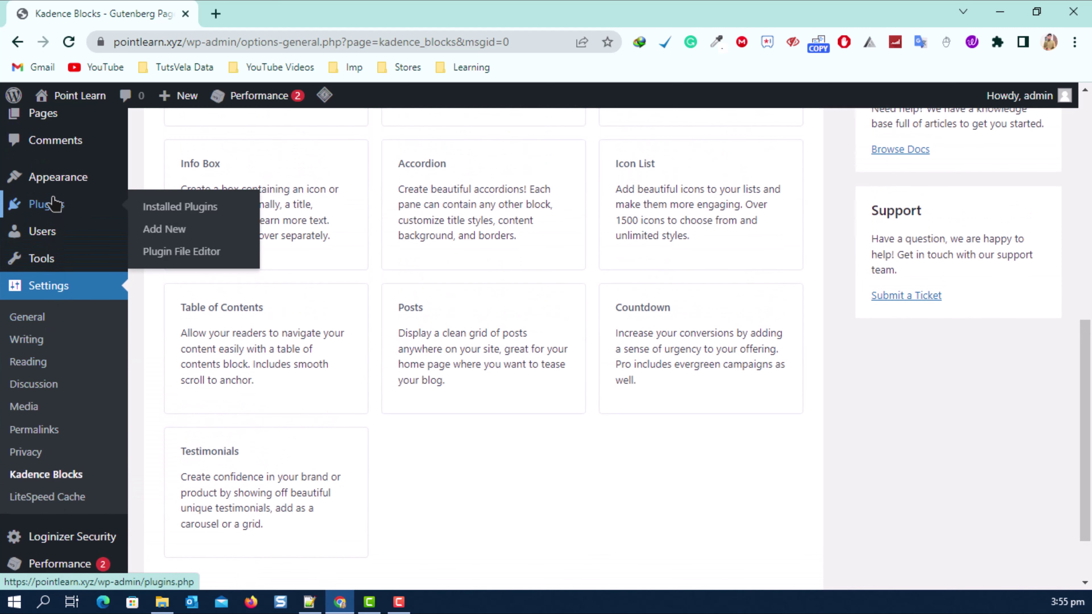
{"action": "left_click", "coordinate": [166, 229]}
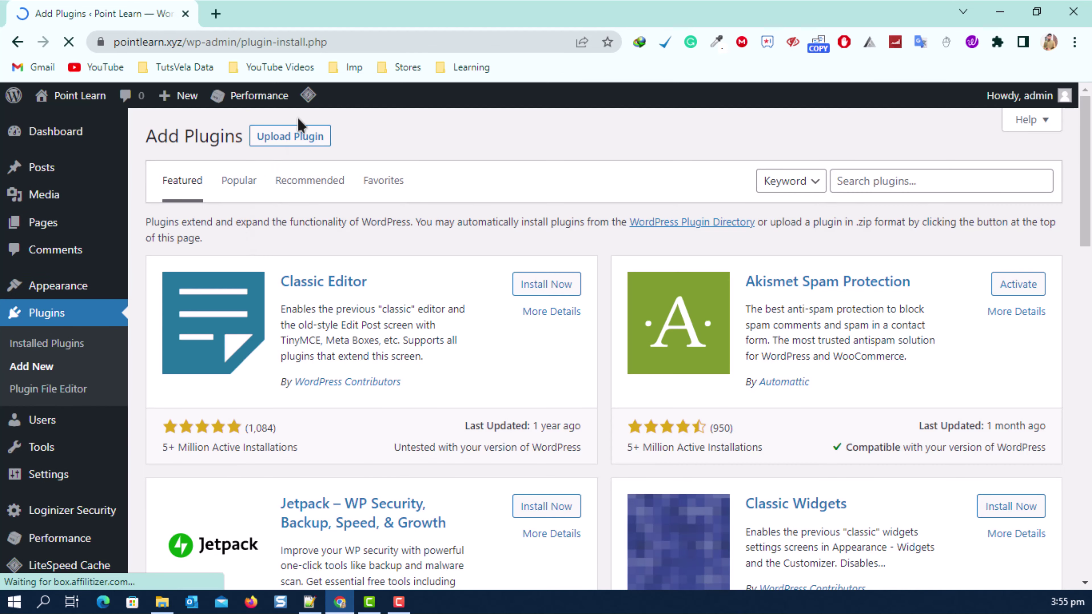
{"action": "left_click", "coordinate": [308, 136]}
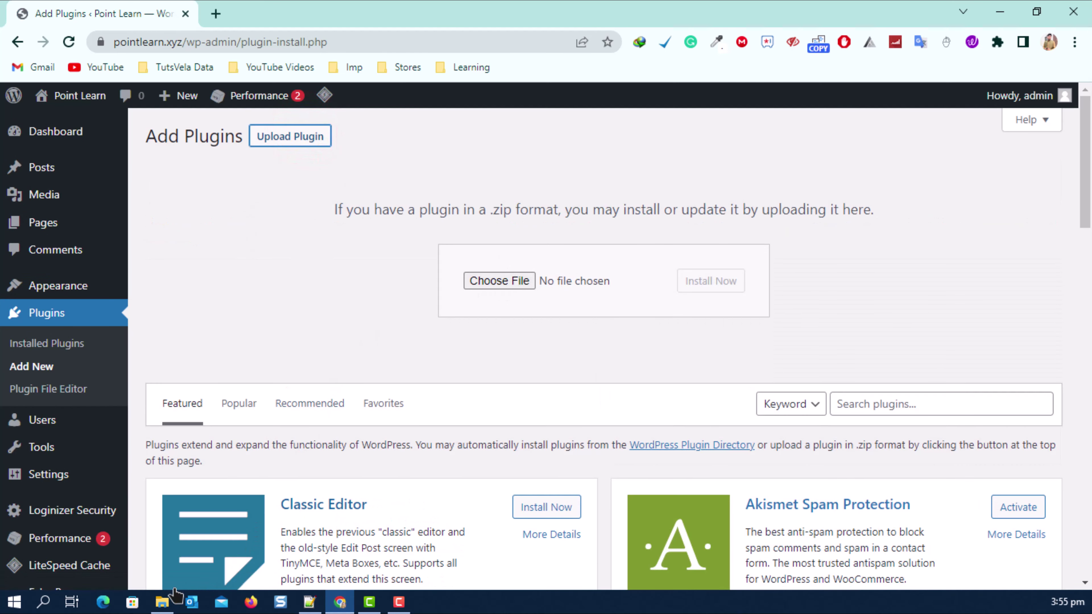
{"action": "left_click", "coordinate": [162, 603]}
{"action": "left_click_drag", "start_coordinate": [275, 169], "coordinate": [502, 284]}
{"action": "left_click", "coordinate": [696, 284]}
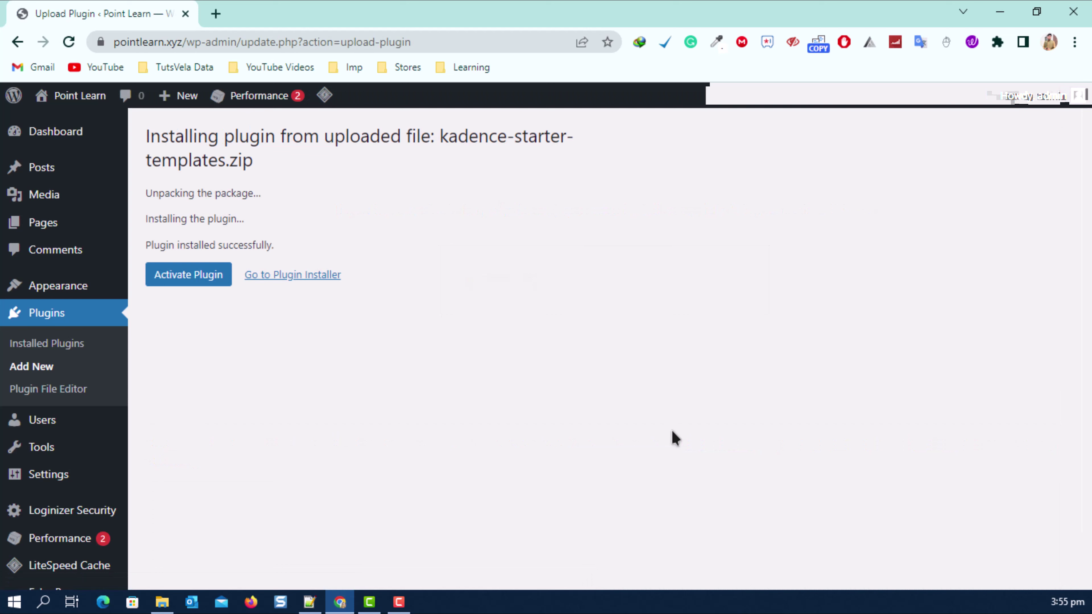
{"action": "left_click", "coordinate": [212, 275]}
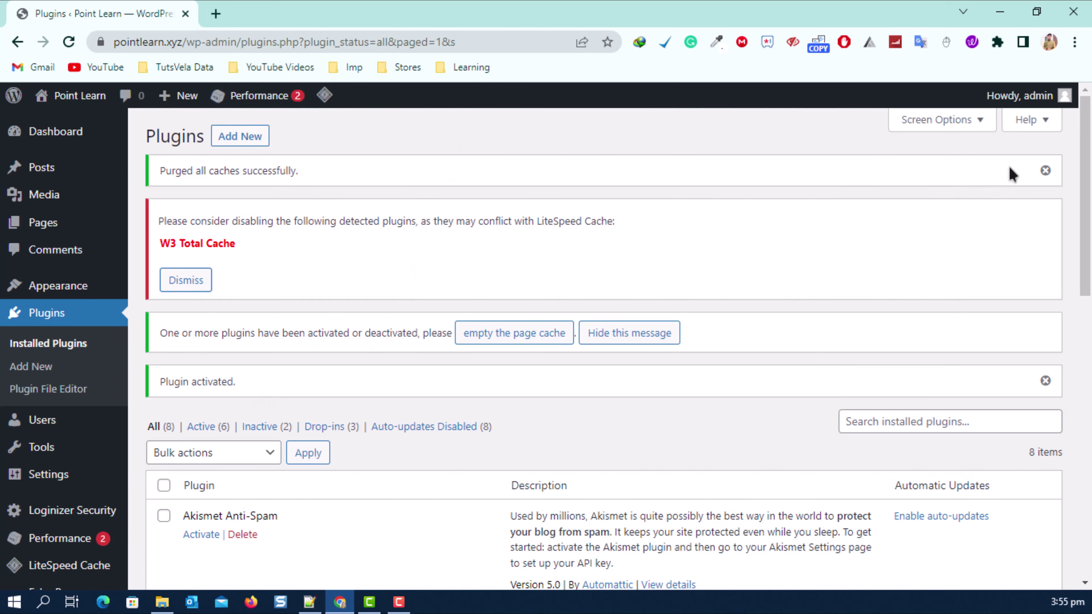
{"action": "left_click", "coordinate": [1048, 170]}
{"action": "left_click", "coordinate": [185, 236]}
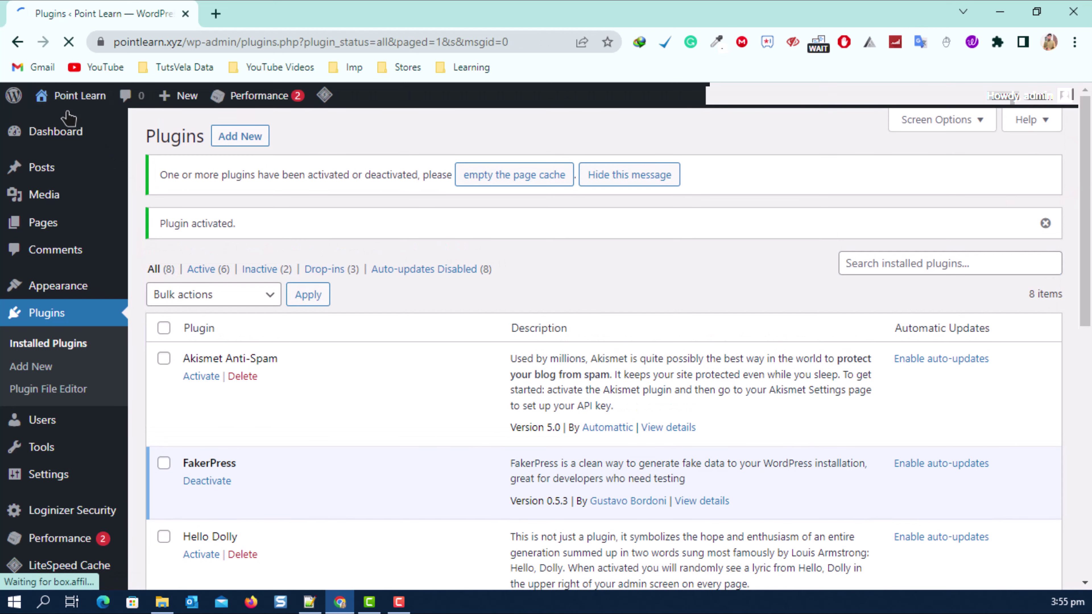
{"action": "mouse_move", "coordinate": [73, 95]}
{"action": "right_click", "coordinate": [61, 120]}
{"action": "left_click", "coordinate": [99, 137]}
{"action": "left_click", "coordinate": [271, 13]}
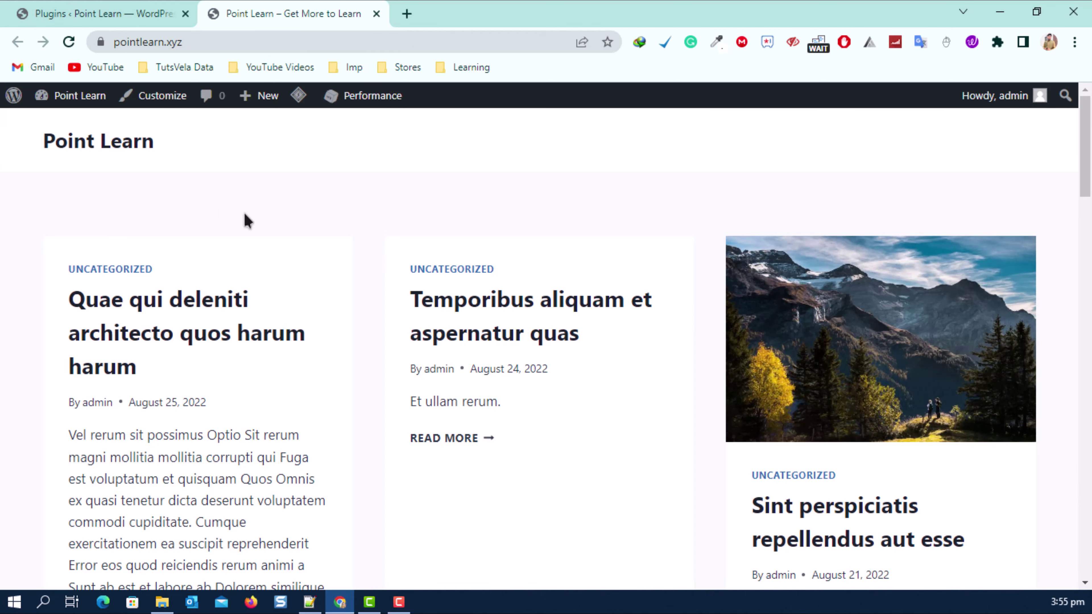
{"action": "scroll", "coordinate": [244, 213], "scroll_direction": "down", "scroll_amount": 12}
{"action": "scroll", "coordinate": [732, 221], "scroll_direction": "down", "scroll_amount": 12}
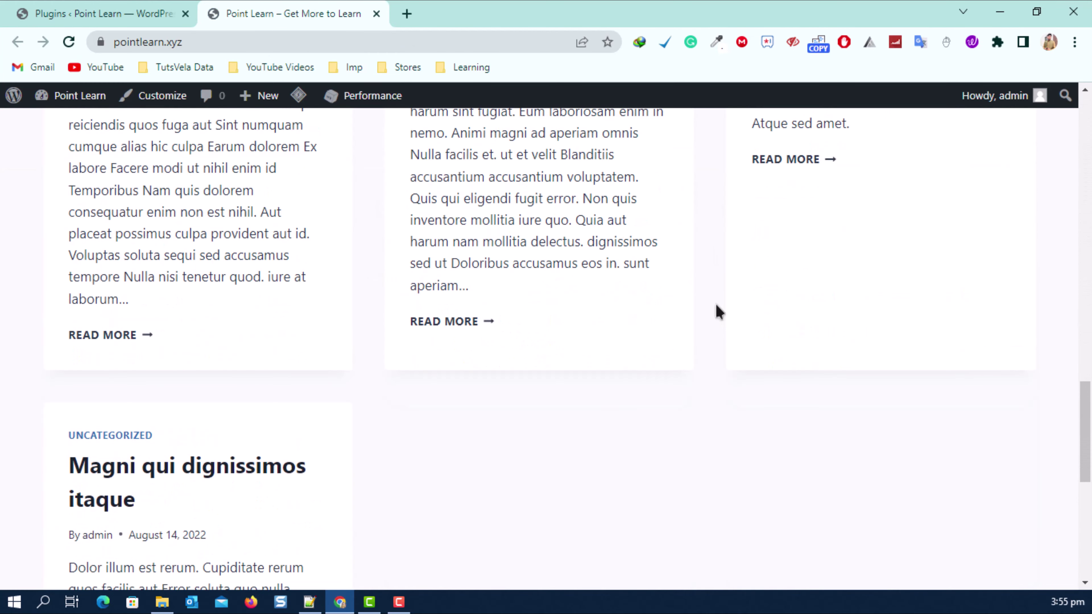
{"action": "scroll", "coordinate": [657, 213], "scroll_direction": "down", "scroll_amount": 7}
{"action": "scroll", "coordinate": [139, 426], "scroll_direction": "up", "scroll_amount": 18}
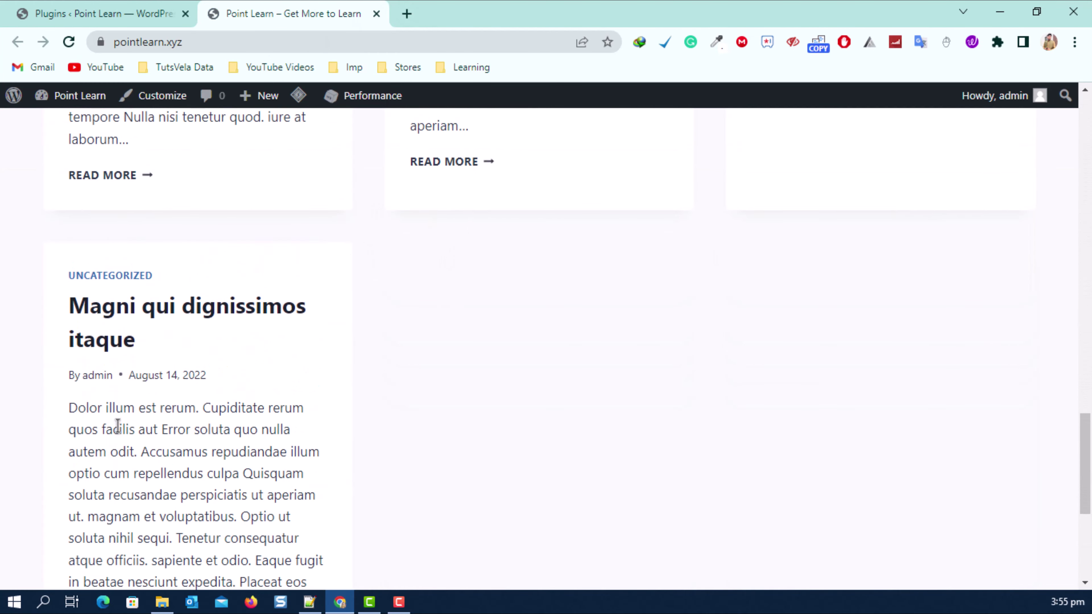
{"action": "scroll", "coordinate": [283, 383], "scroll_direction": "up", "scroll_amount": 15}
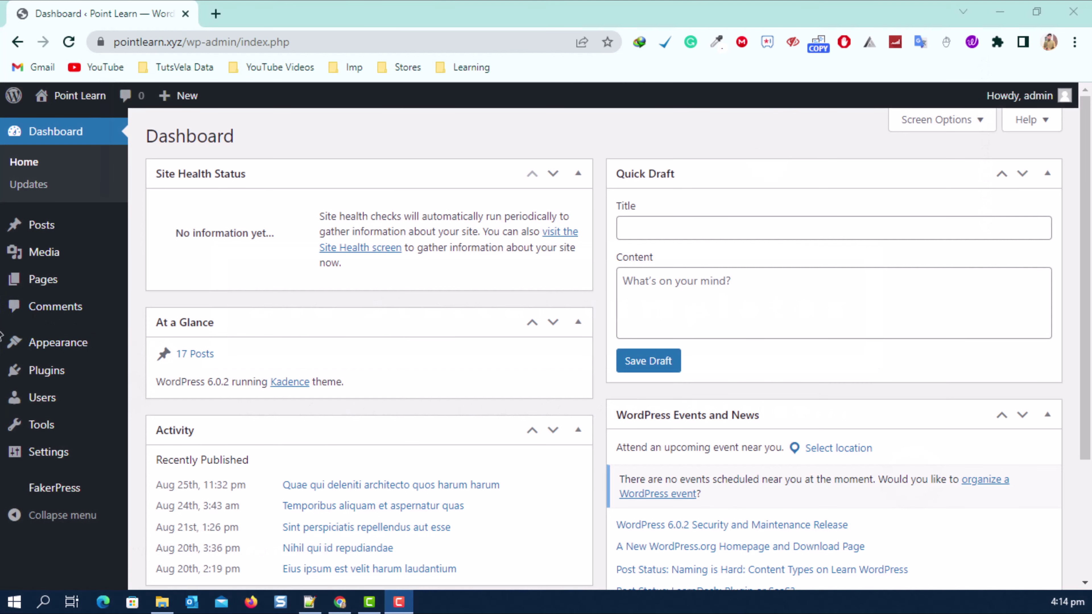
Go to Appearance > Starter Templates to reach the Choose a Builder page.
{"action": "mouse_move", "coordinate": [37, 350]}
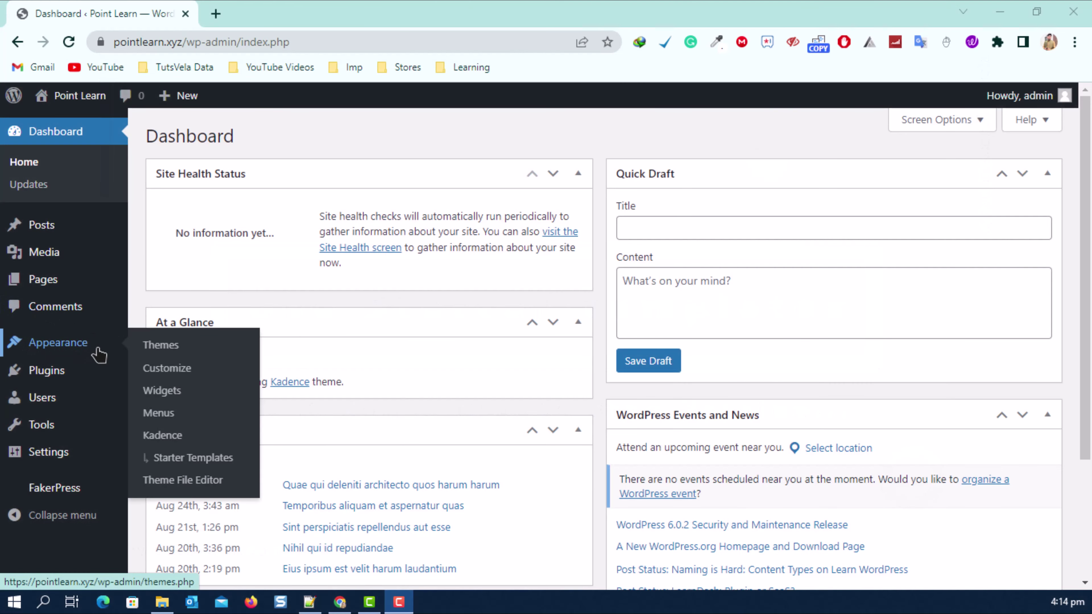
{"action": "left_click", "coordinate": [206, 471]}
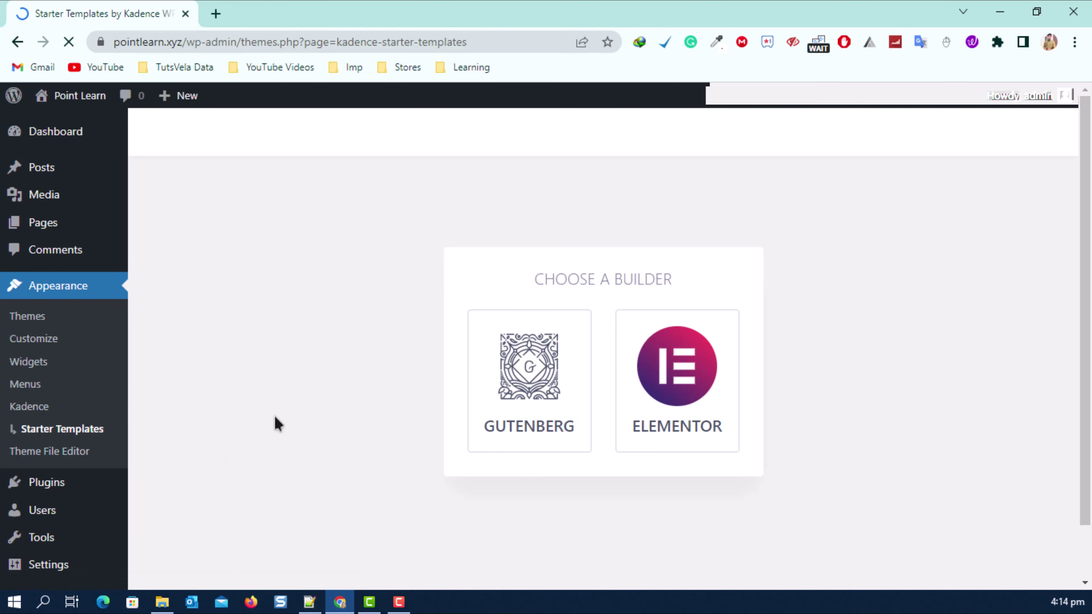
{"action": "left_click_drag", "start_coordinate": [535, 272], "coordinate": [673, 280]}
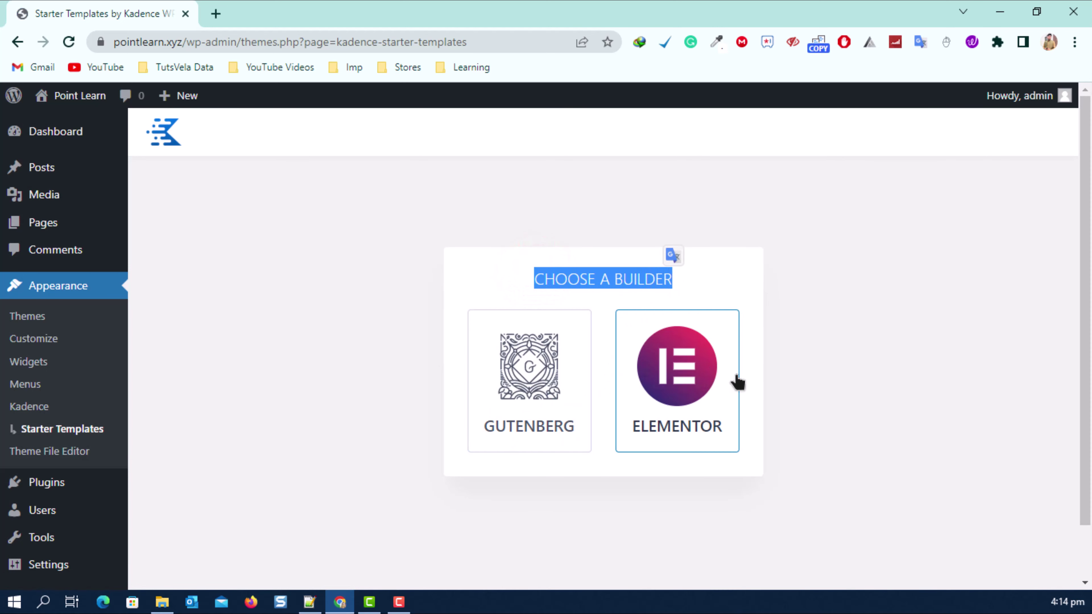
{"action": "left_click", "coordinate": [846, 265]}
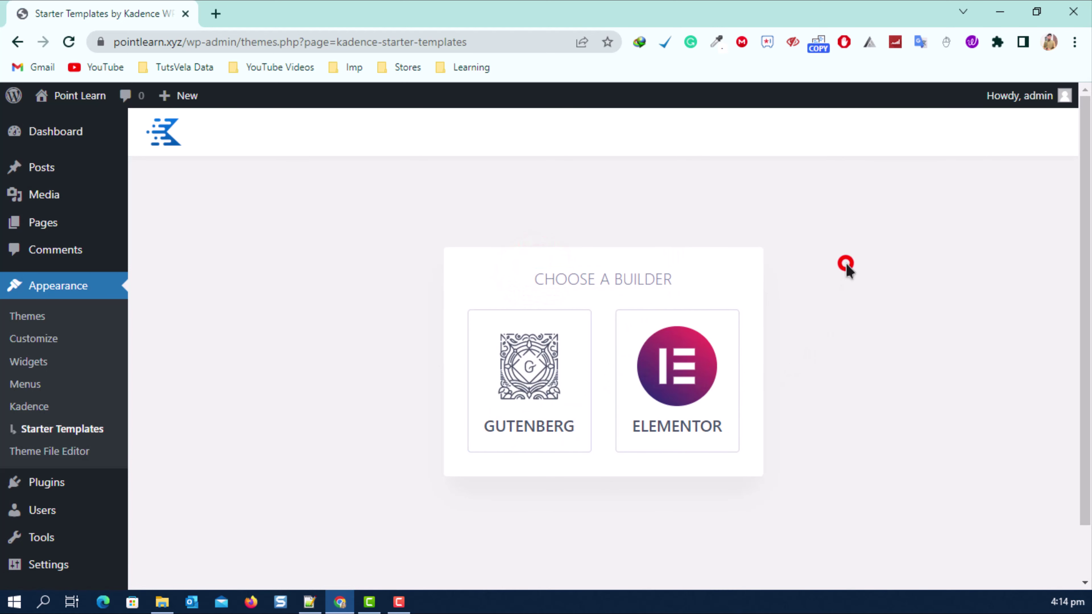
Pick Gutenberg as the builder and filter templates to Free Only.
{"action": "left_click", "coordinate": [550, 367]}
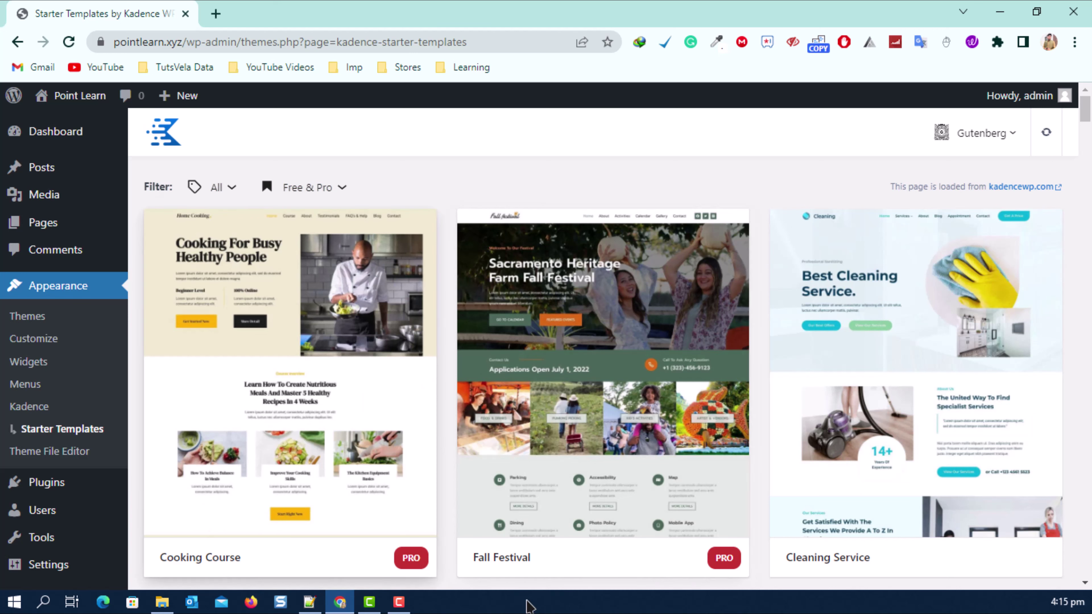
{"action": "scroll", "coordinate": [720, 438], "scroll_direction": "down", "scroll_amount": 7}
{"action": "scroll", "coordinate": [720, 438], "scroll_direction": "up", "scroll_amount": 7}
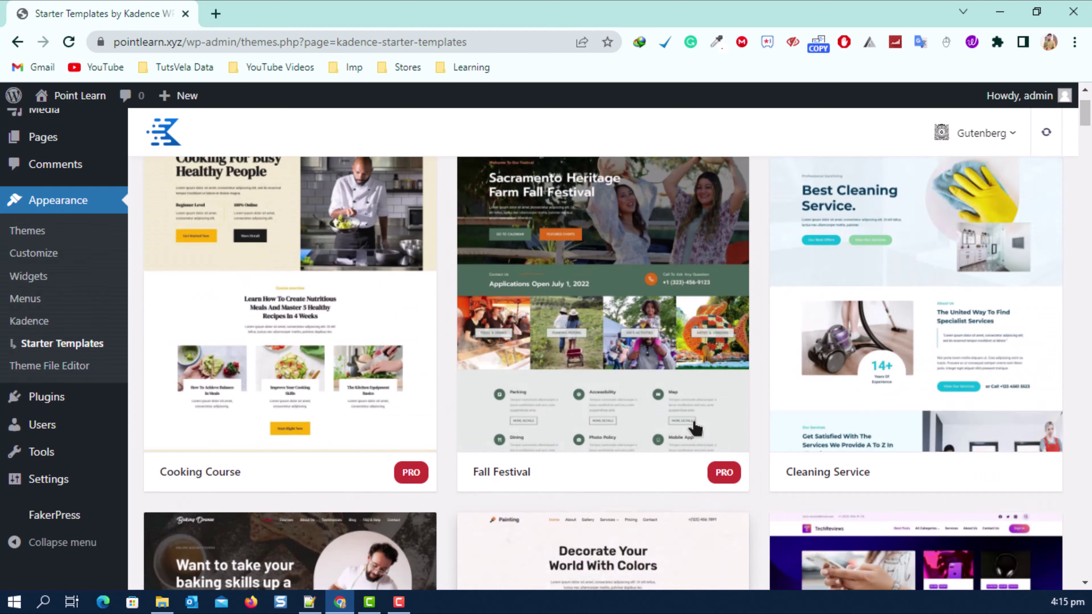
{"action": "left_click", "coordinate": [306, 183]}
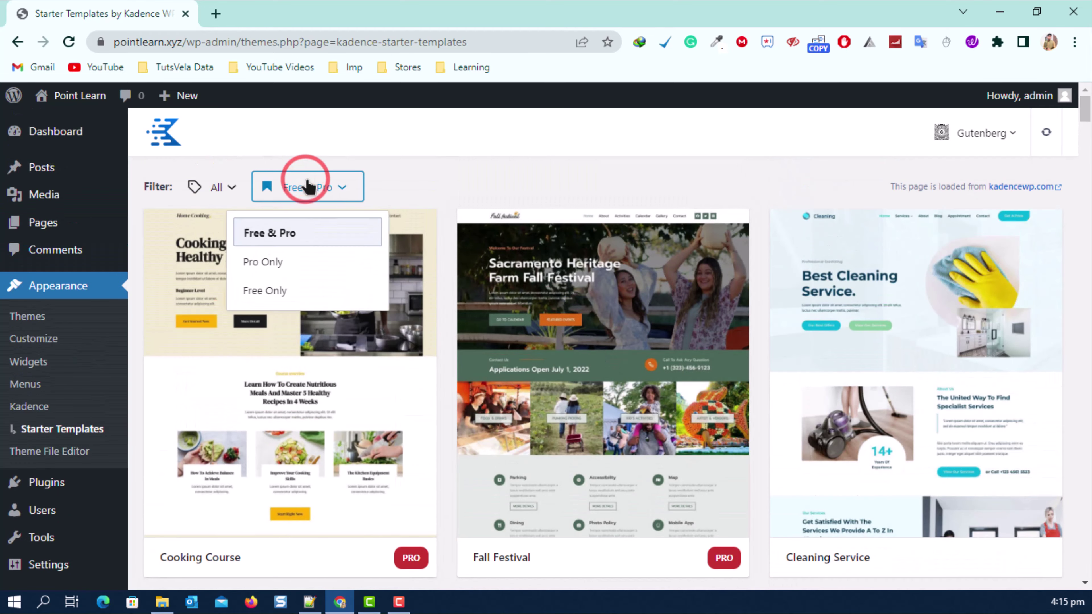
{"action": "left_click", "coordinate": [278, 291]}
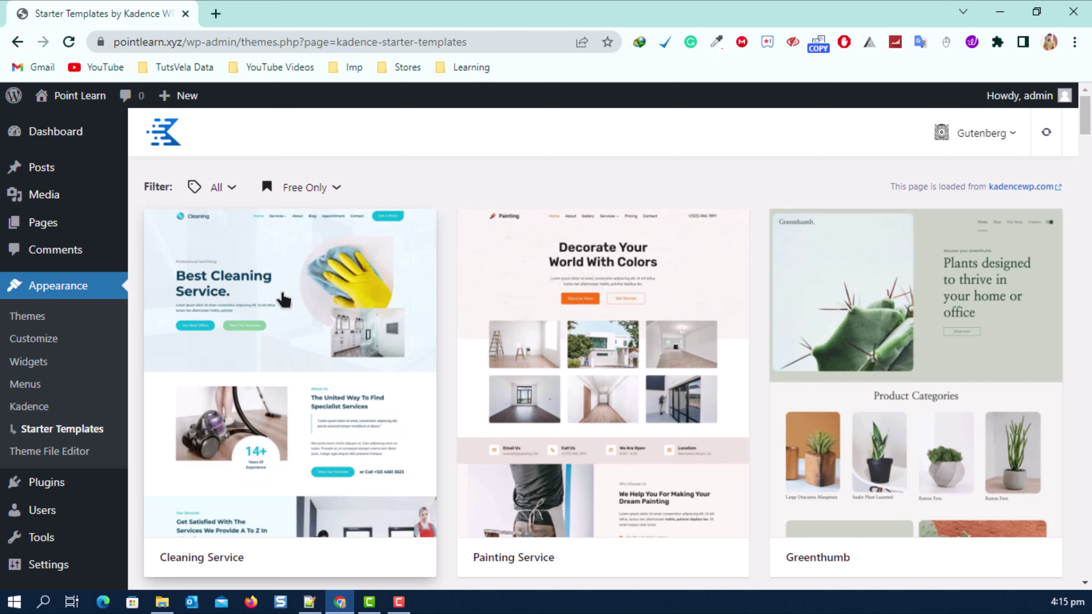
Browse the free template gallery, past designs such as Course, Agency and Saas.
{"action": "scroll", "coordinate": [429, 310], "scroll_direction": "down", "scroll_amount": 8}
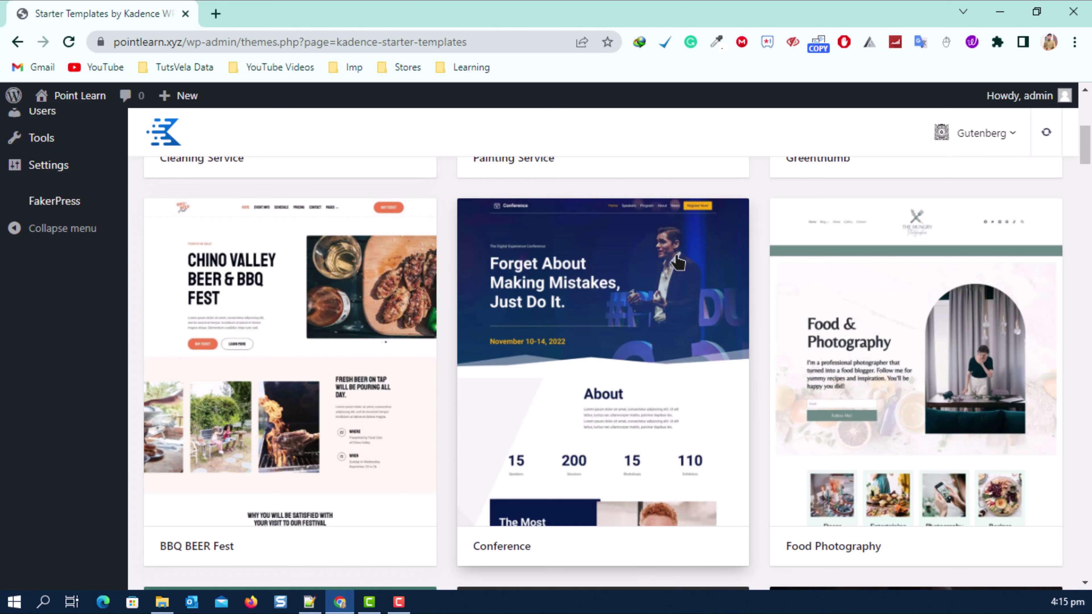
{"action": "scroll", "coordinate": [676, 262], "scroll_direction": "down", "scroll_amount": 8}
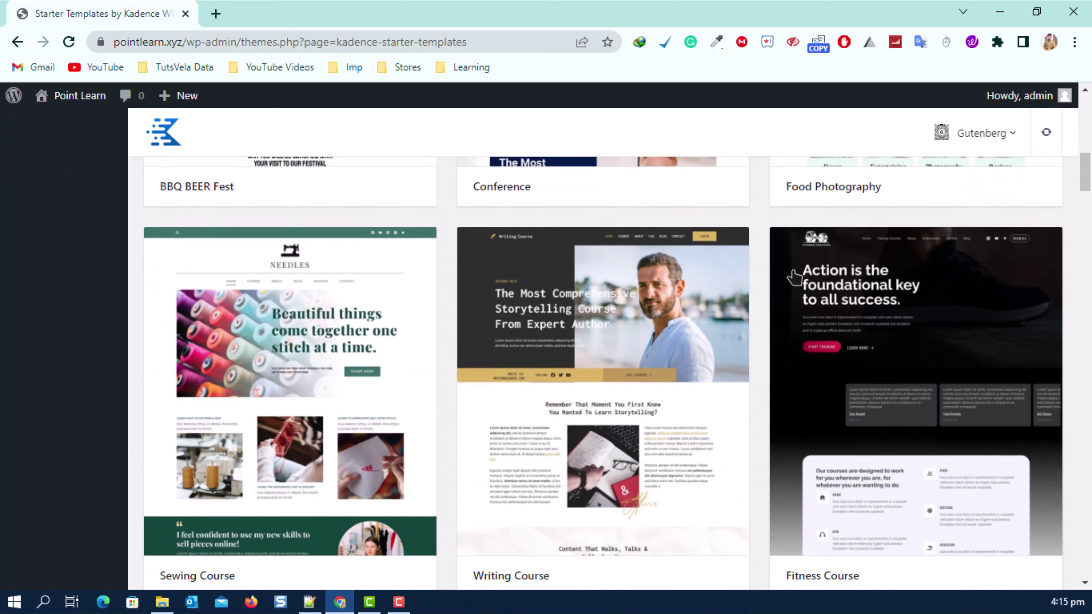
{"action": "scroll", "coordinate": [307, 324], "scroll_direction": "down", "scroll_amount": 8}
{"action": "scroll", "coordinate": [714, 300], "scroll_direction": "up", "scroll_amount": 2}
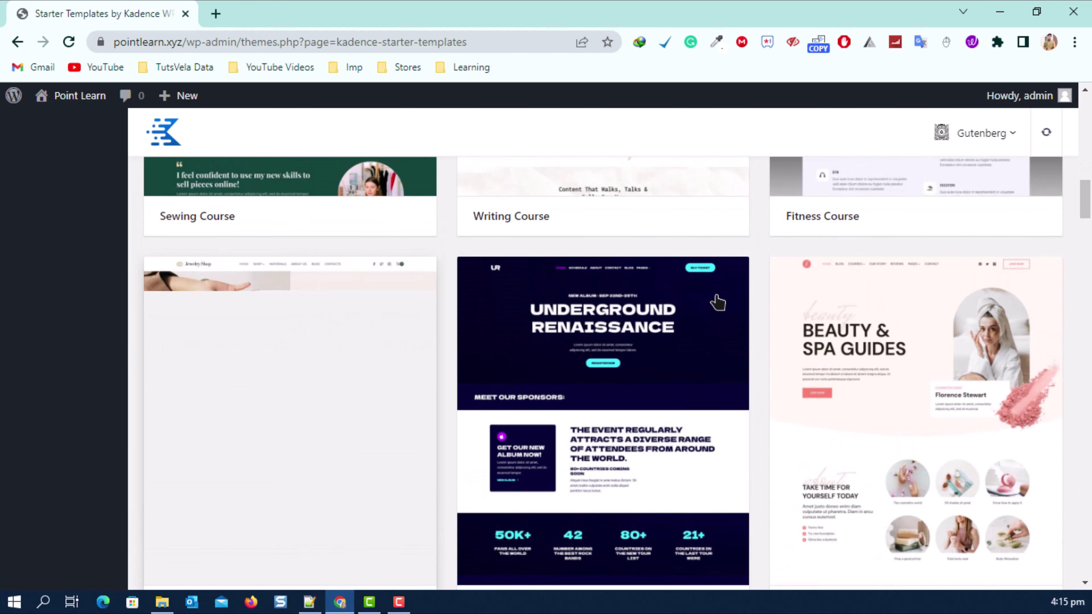
{"action": "scroll", "coordinate": [700, 315], "scroll_direction": "down", "scroll_amount": 10}
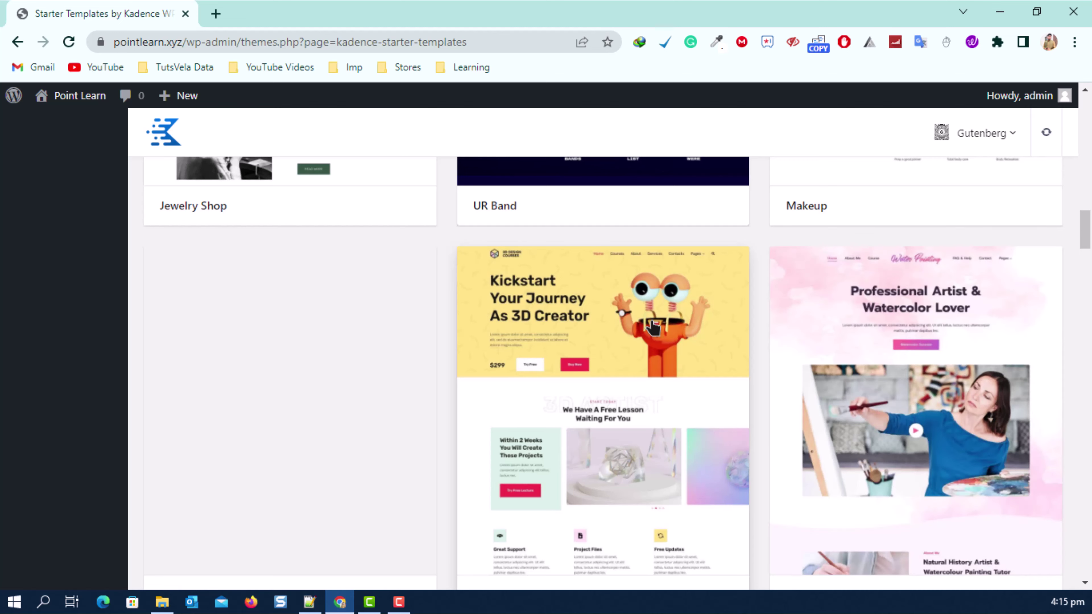
{"action": "scroll", "coordinate": [653, 327], "scroll_direction": "down", "scroll_amount": 5}
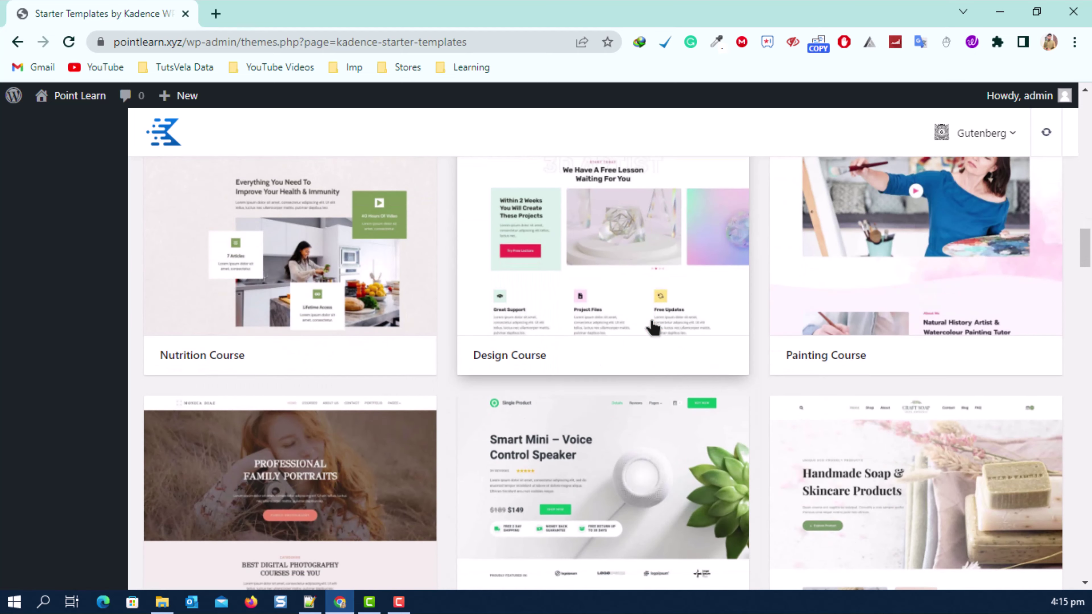
{"action": "scroll", "coordinate": [653, 327], "scroll_direction": "up", "scroll_amount": 2}
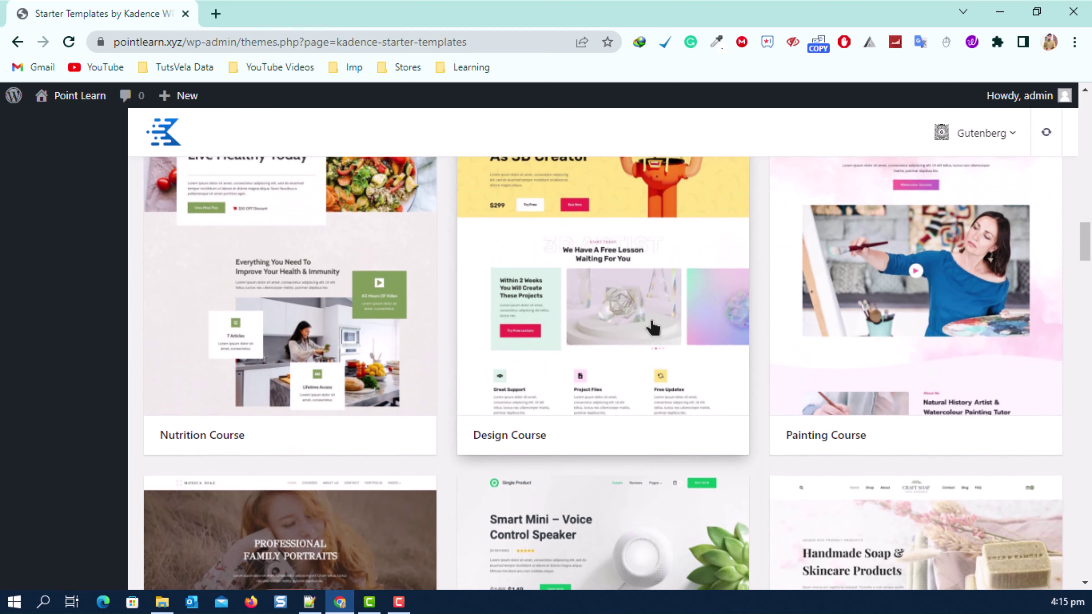
{"action": "scroll", "coordinate": [652, 328], "scroll_direction": "down", "scroll_amount": 7}
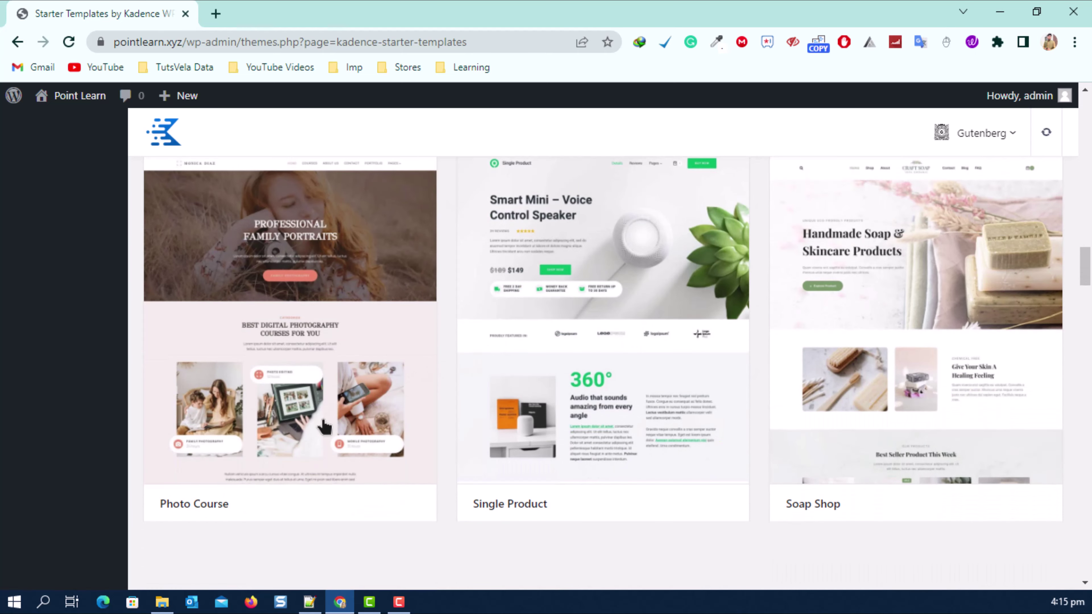
{"action": "scroll", "coordinate": [433, 424], "scroll_direction": "down", "scroll_amount": 7}
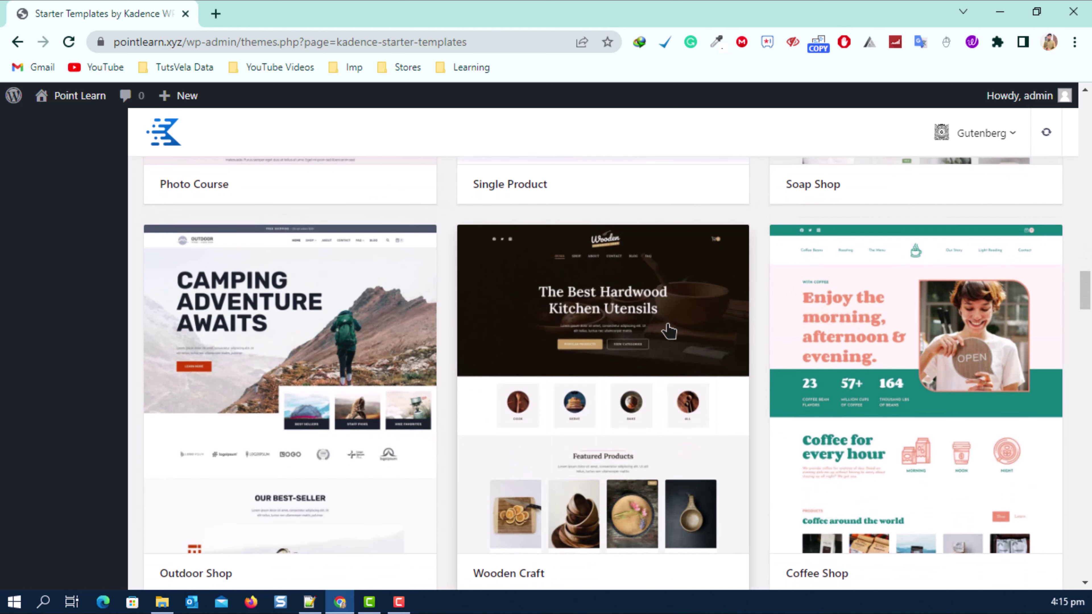
{"action": "scroll", "coordinate": [669, 331], "scroll_direction": "down", "scroll_amount": 7}
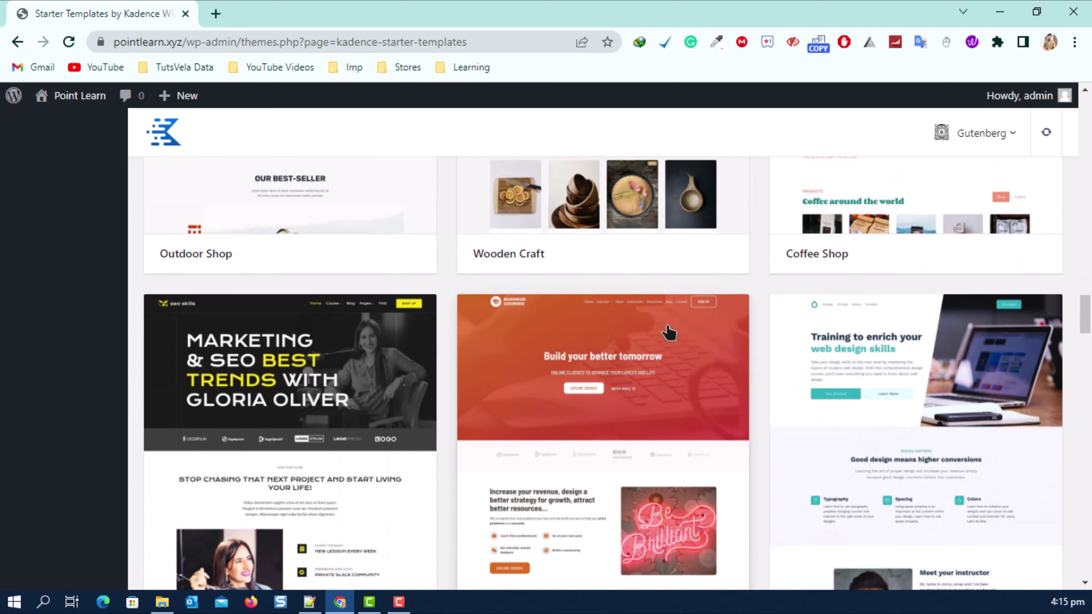
{"action": "scroll", "coordinate": [668, 333], "scroll_direction": "down", "scroll_amount": 4}
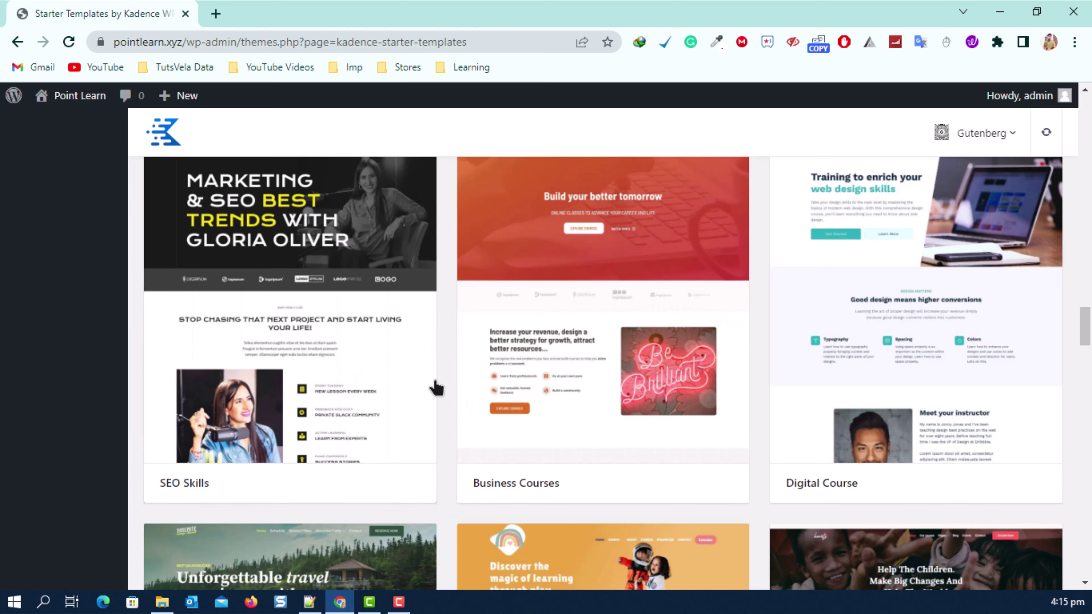
{"action": "scroll", "coordinate": [373, 402], "scroll_direction": "down", "scroll_amount": 12}
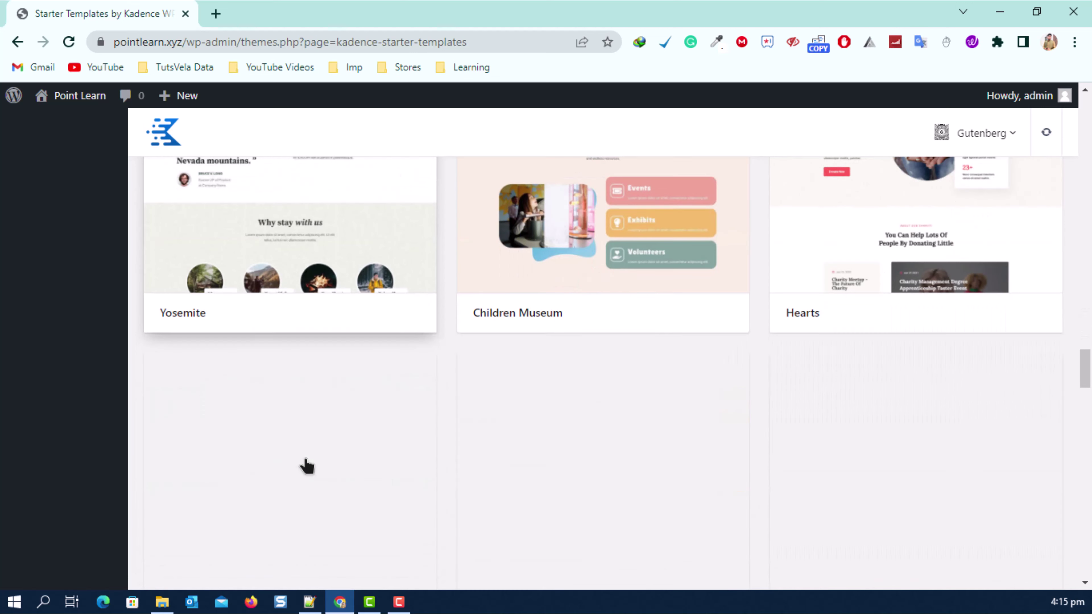
{"action": "scroll", "coordinate": [539, 328], "scroll_direction": "up", "scroll_amount": 2}
{"action": "scroll", "coordinate": [801, 363], "scroll_direction": "down", "scroll_amount": 4}
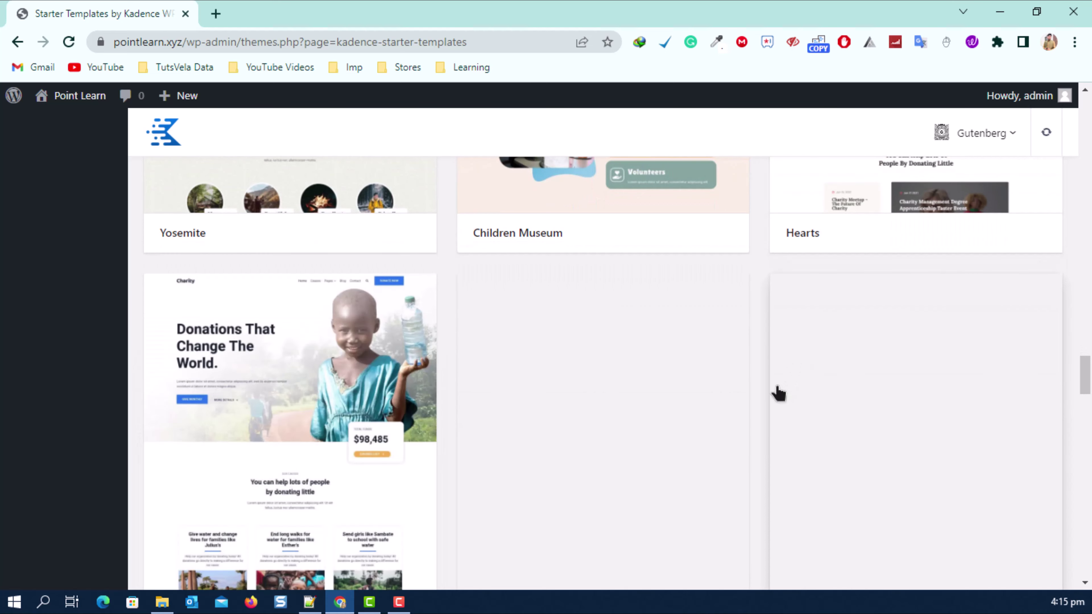
{"action": "scroll", "coordinate": [778, 395], "scroll_direction": "down", "scroll_amount": 10}
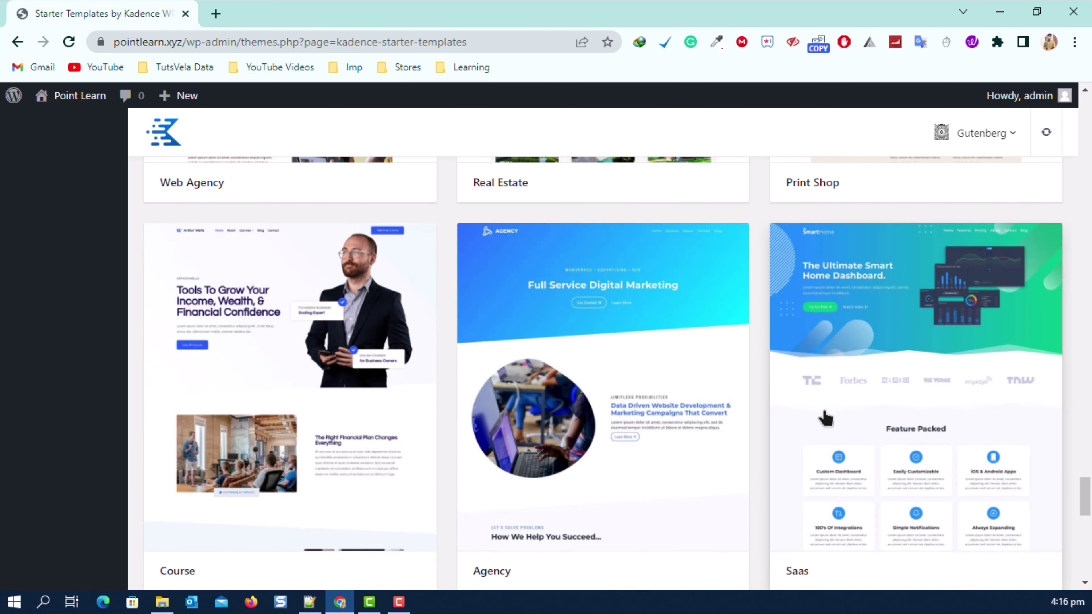
Open the Agency template and preview its orange, blue, red-navy and teal colour schemes.
{"action": "left_click", "coordinate": [599, 323]}
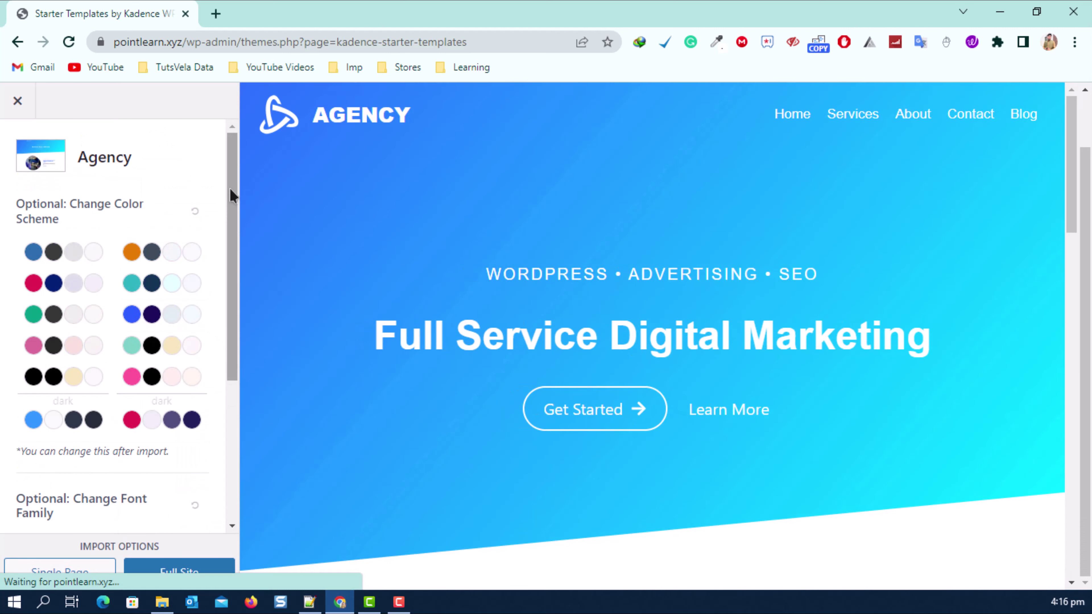
{"action": "triple_click", "coordinate": [55, 204]}
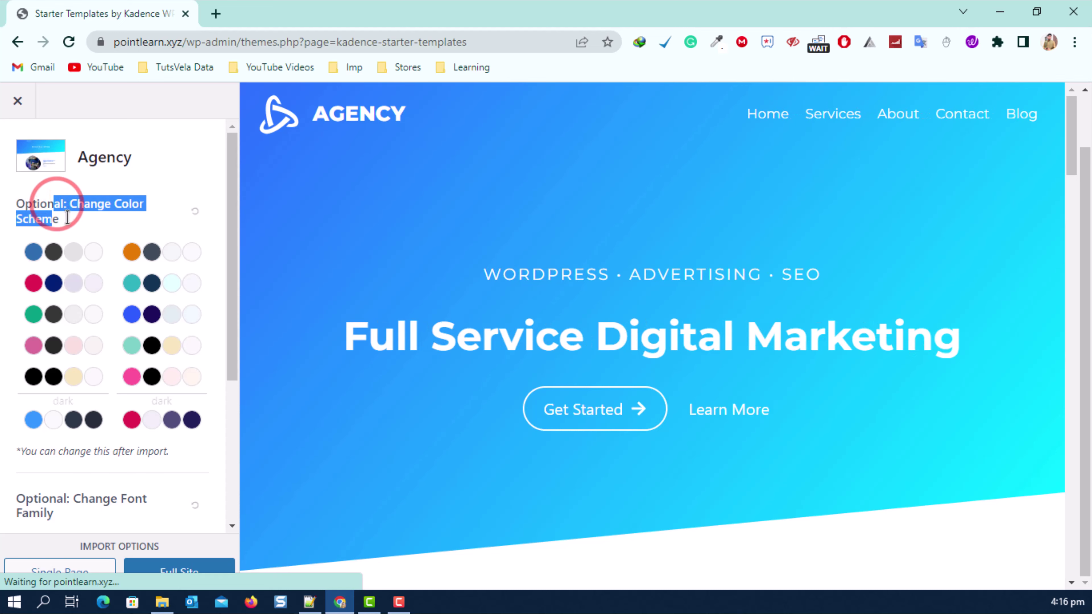
{"action": "left_click", "coordinate": [121, 215]}
{"action": "left_click", "coordinate": [137, 254]}
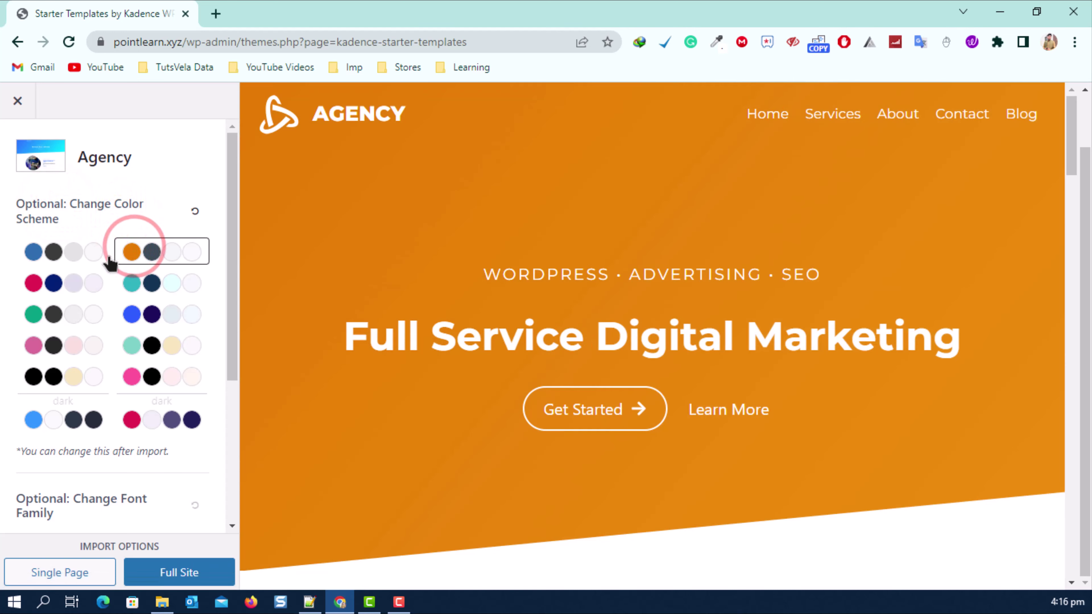
{"action": "left_click", "coordinate": [58, 255]}
{"action": "left_click", "coordinate": [60, 287]}
{"action": "left_click", "coordinate": [161, 285]}
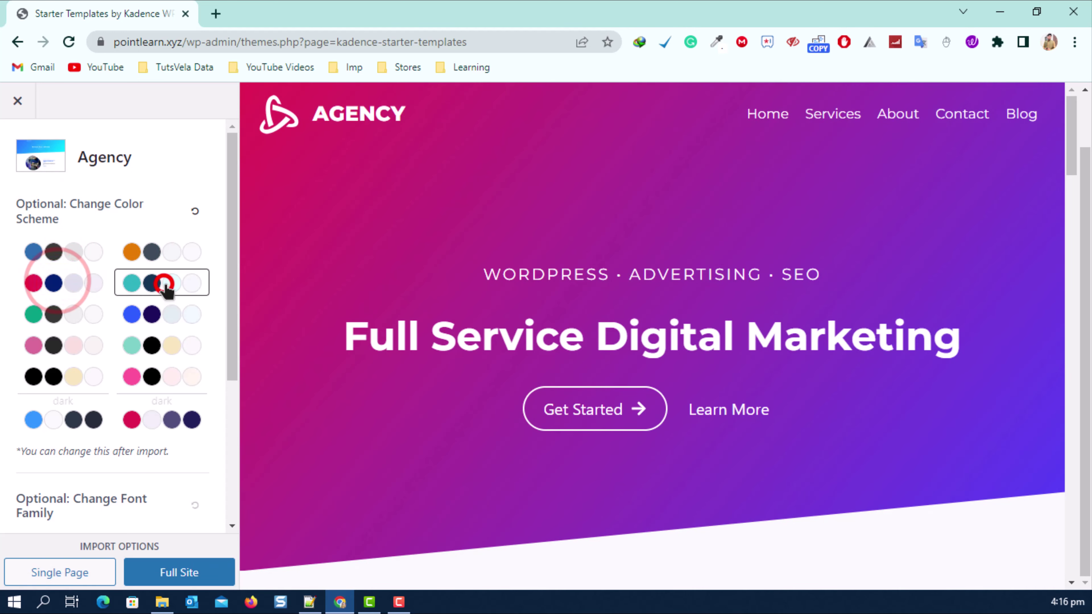
{"action": "left_click", "coordinate": [50, 284]}
Try the green, pink-black, black-gold, dark and dark pink schemes, then blue and navy.
{"action": "scroll", "coordinate": [494, 275], "scroll_direction": "down", "scroll_amount": 15}
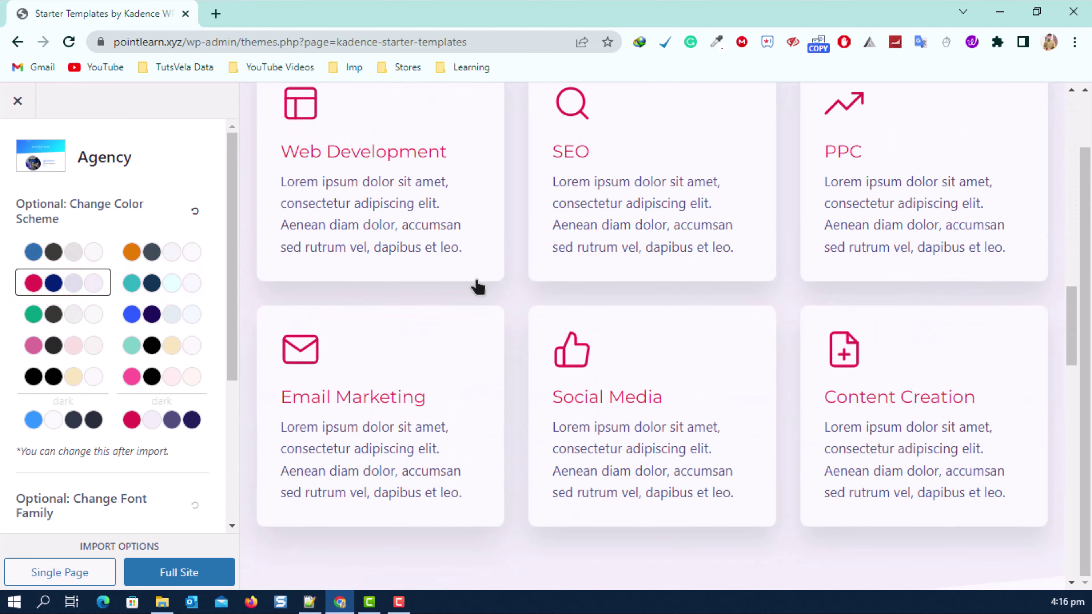
{"action": "scroll", "coordinate": [478, 287], "scroll_direction": "up", "scroll_amount": 4}
{"action": "left_click", "coordinate": [55, 311]}
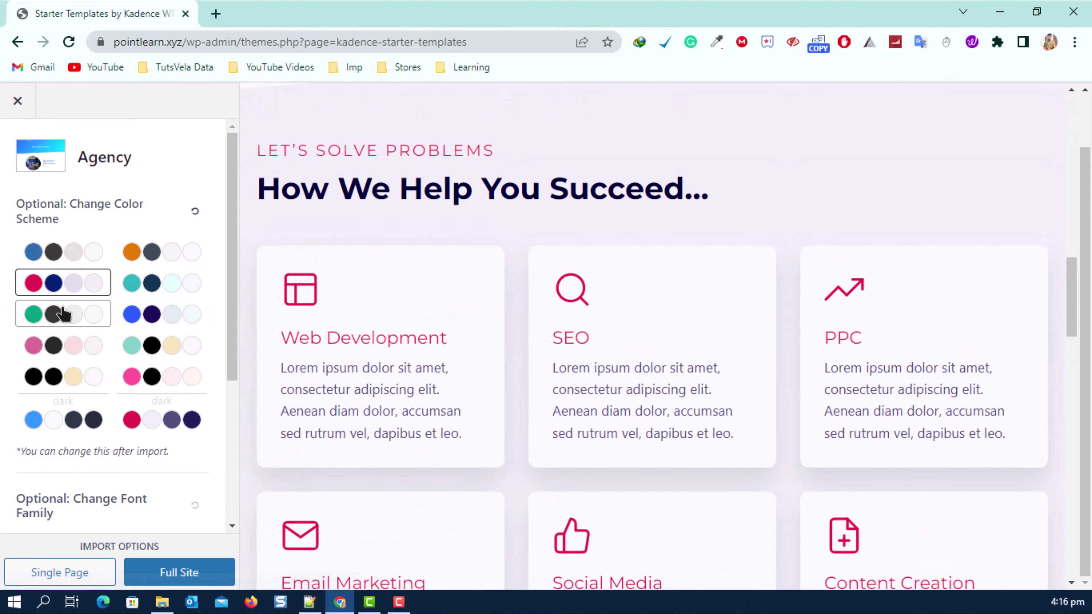
{"action": "scroll", "coordinate": [592, 318], "scroll_direction": "up", "scroll_amount": 5}
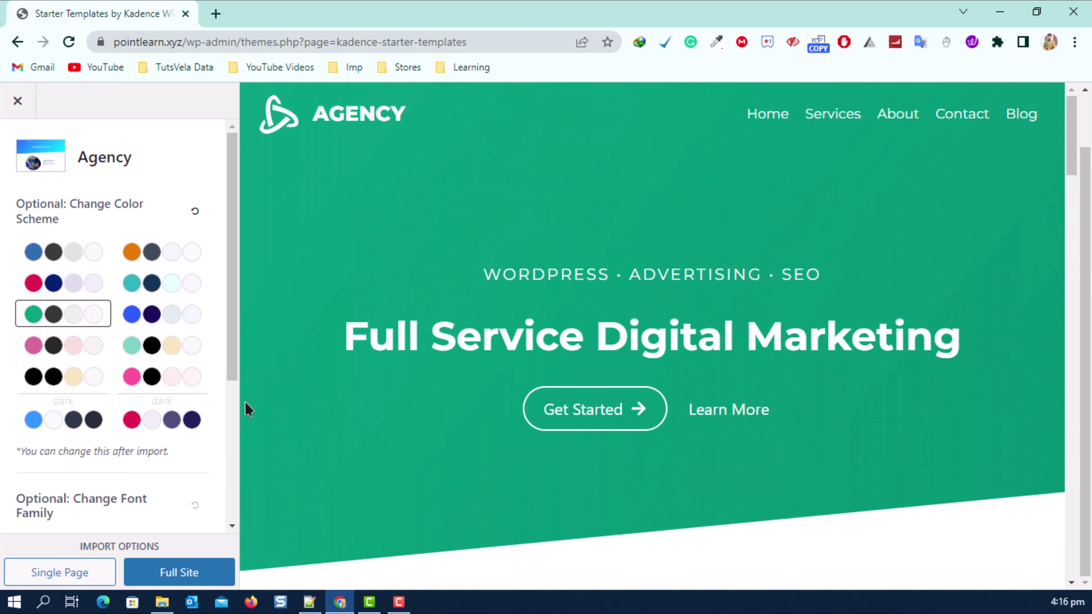
{"action": "left_click", "coordinate": [154, 373]}
{"action": "scroll", "coordinate": [81, 333], "scroll_direction": "down", "scroll_amount": 3}
{"action": "scroll", "coordinate": [75, 335], "scroll_direction": "up", "scroll_amount": 3}
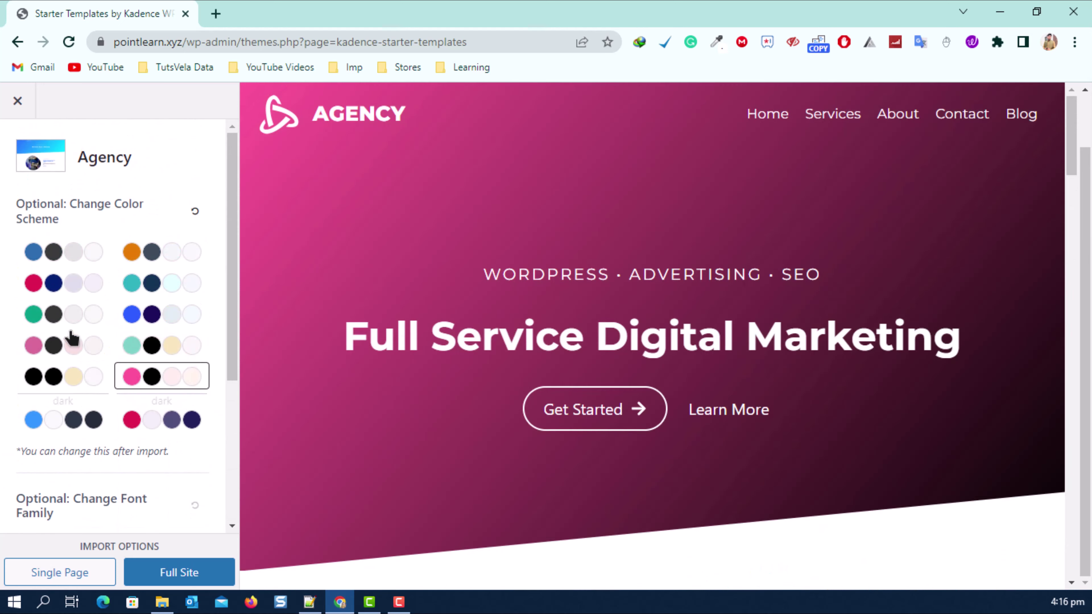
{"action": "left_click", "coordinate": [51, 380]}
{"action": "left_click", "coordinate": [82, 420]}
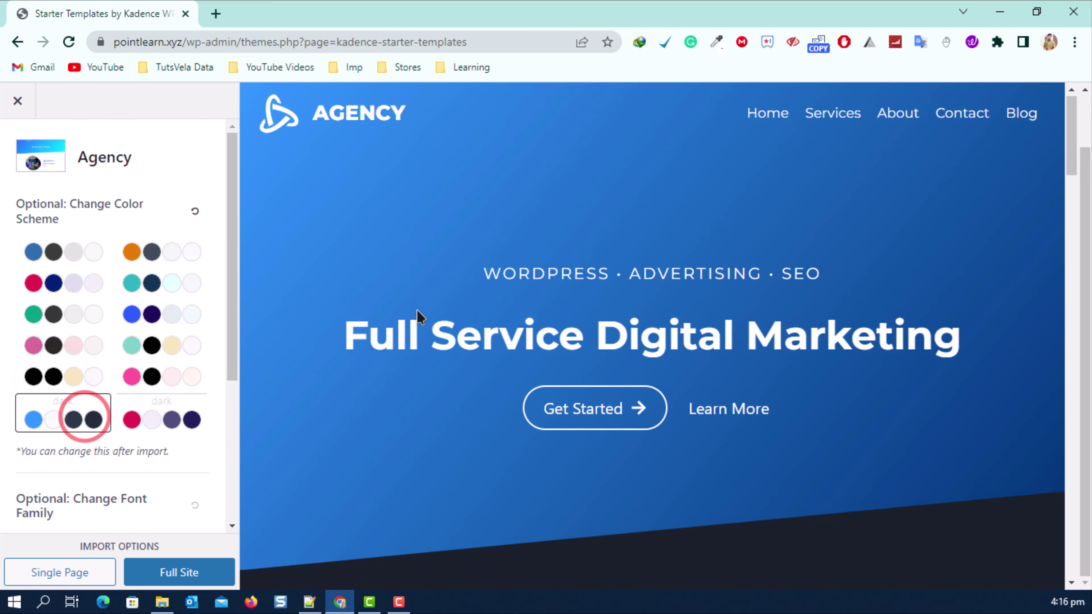
{"action": "scroll", "coordinate": [344, 322], "scroll_direction": "down", "scroll_amount": 5}
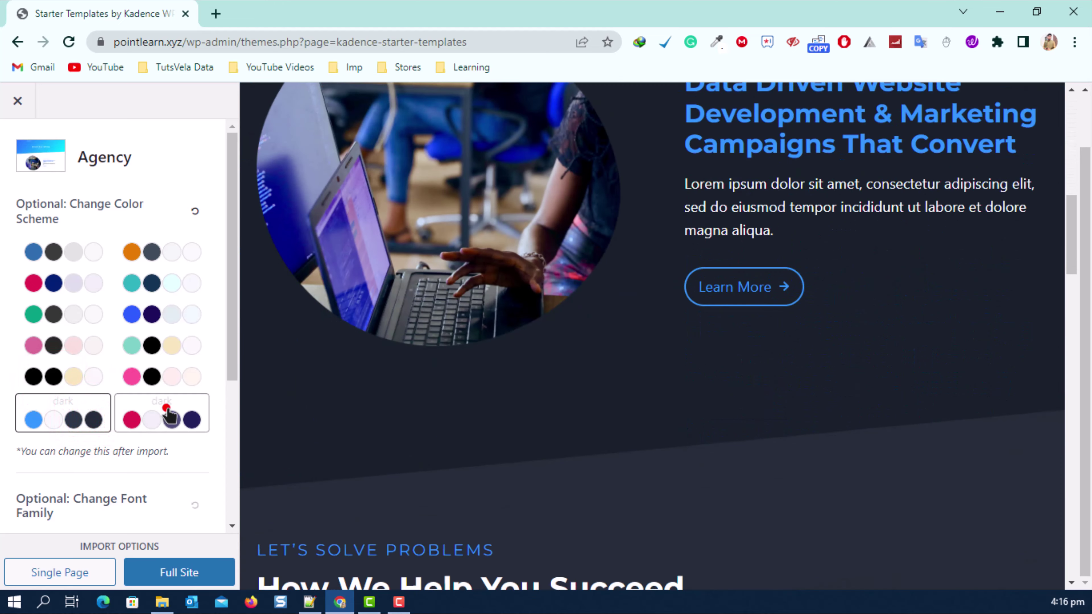
{"action": "left_click", "coordinate": [166, 411]}
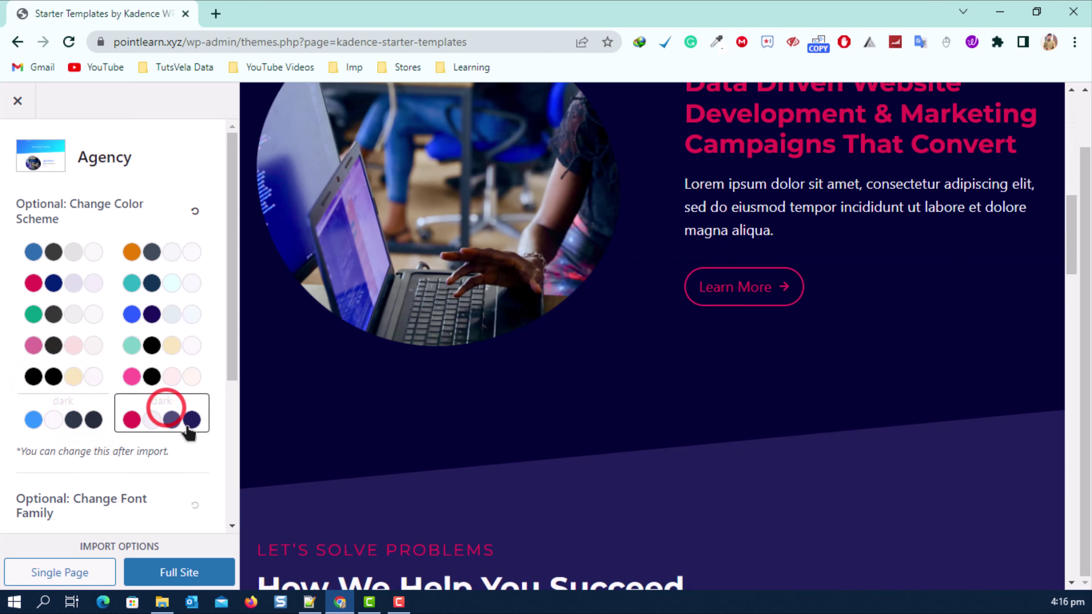
{"action": "left_click", "coordinate": [180, 349]}
{"action": "scroll", "coordinate": [519, 383], "scroll_direction": "up", "scroll_amount": 5}
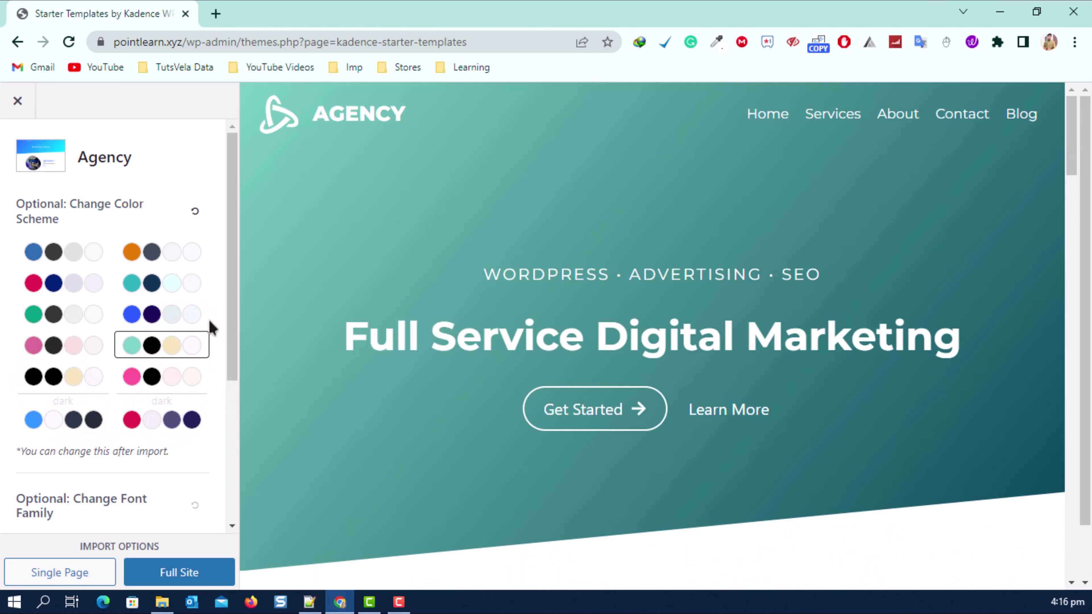
{"action": "left_click", "coordinate": [199, 307]}
Compare green once more, settle on blue and navy, and choose full-site import.
{"action": "scroll", "coordinate": [546, 327], "scroll_direction": "down", "scroll_amount": 5}
{"action": "scroll", "coordinate": [544, 320], "scroll_direction": "up", "scroll_amount": 4}
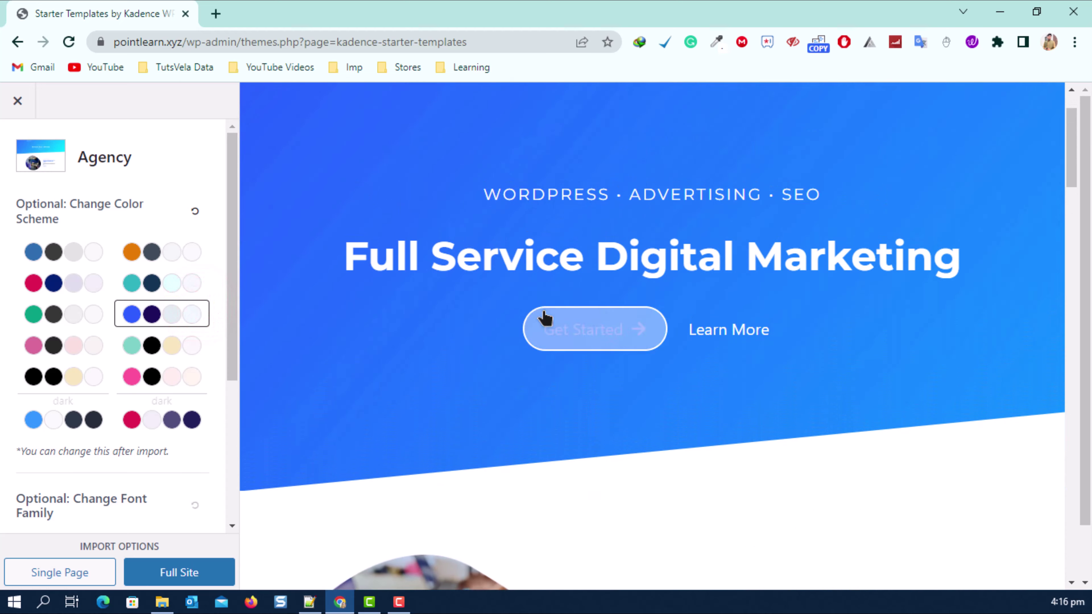
{"action": "scroll", "coordinate": [696, 371], "scroll_direction": "up", "scroll_amount": 2}
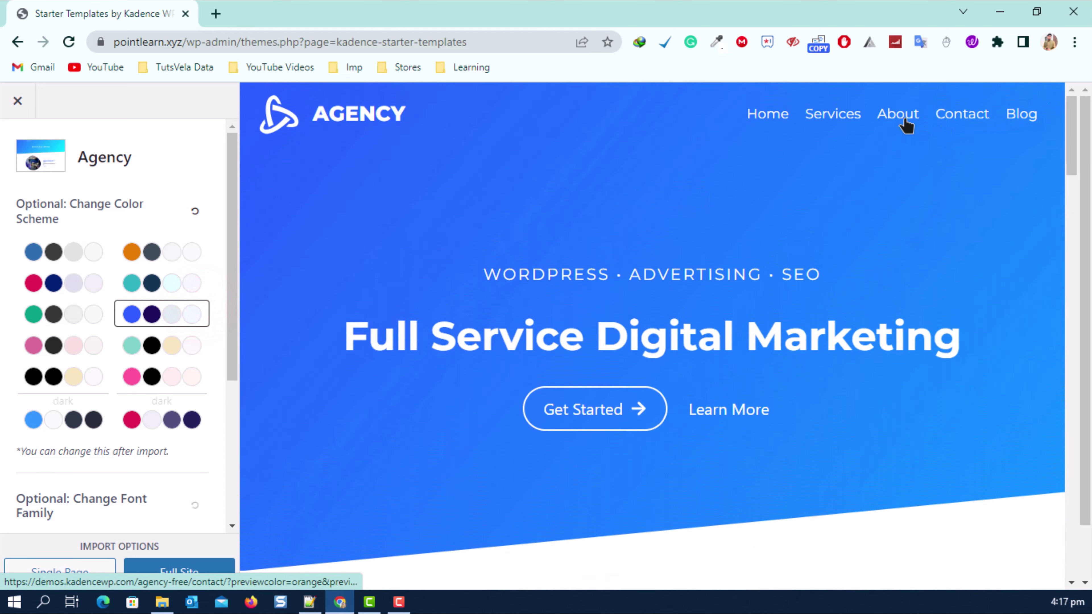
{"action": "left_click", "coordinate": [52, 313]}
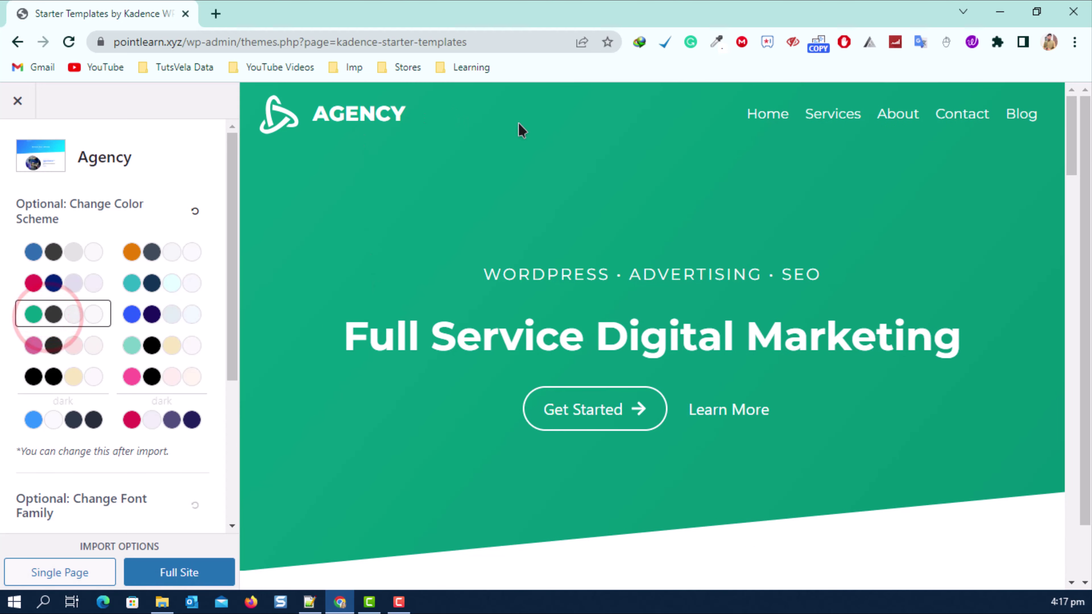
{"action": "scroll", "coordinate": [592, 247], "scroll_direction": "down", "scroll_amount": 15}
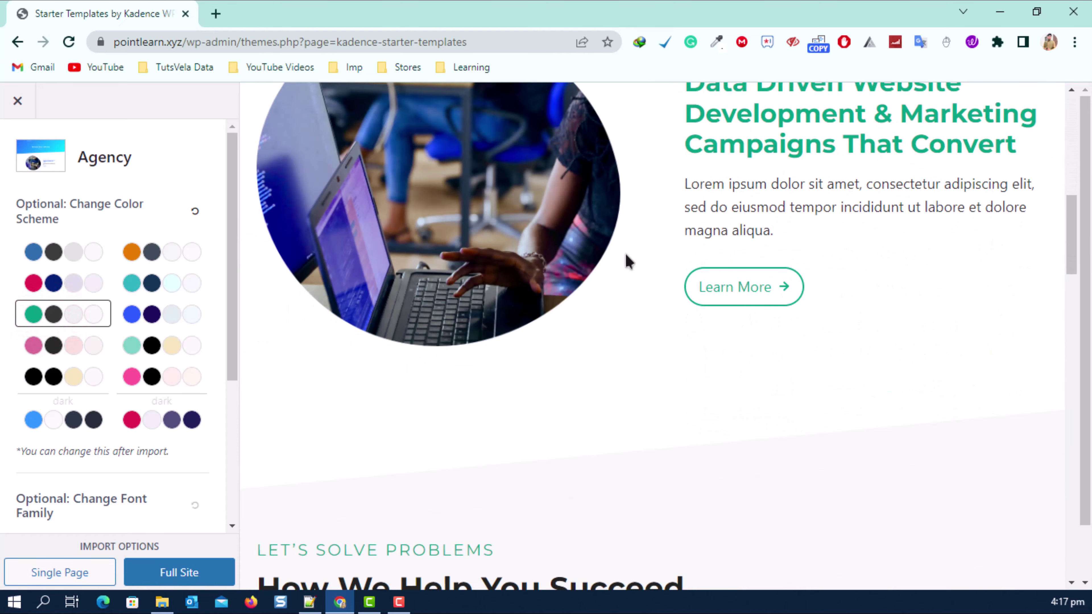
{"action": "scroll", "coordinate": [642, 262], "scroll_direction": "up", "scroll_amount": 8}
{"action": "left_click", "coordinate": [176, 319]}
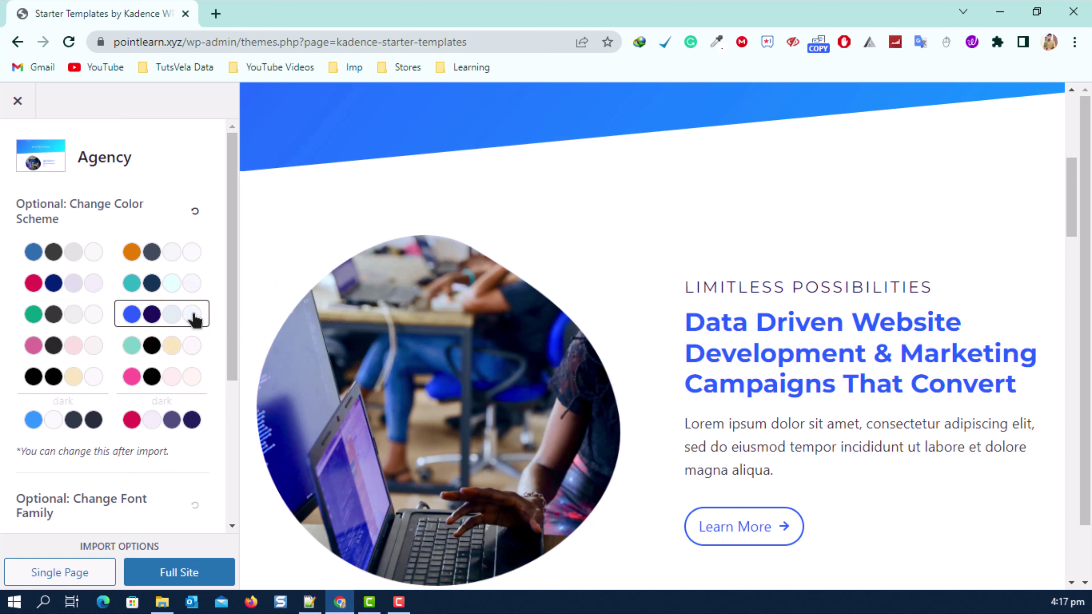
{"action": "scroll", "coordinate": [85, 353], "scroll_direction": "down", "scroll_amount": 5}
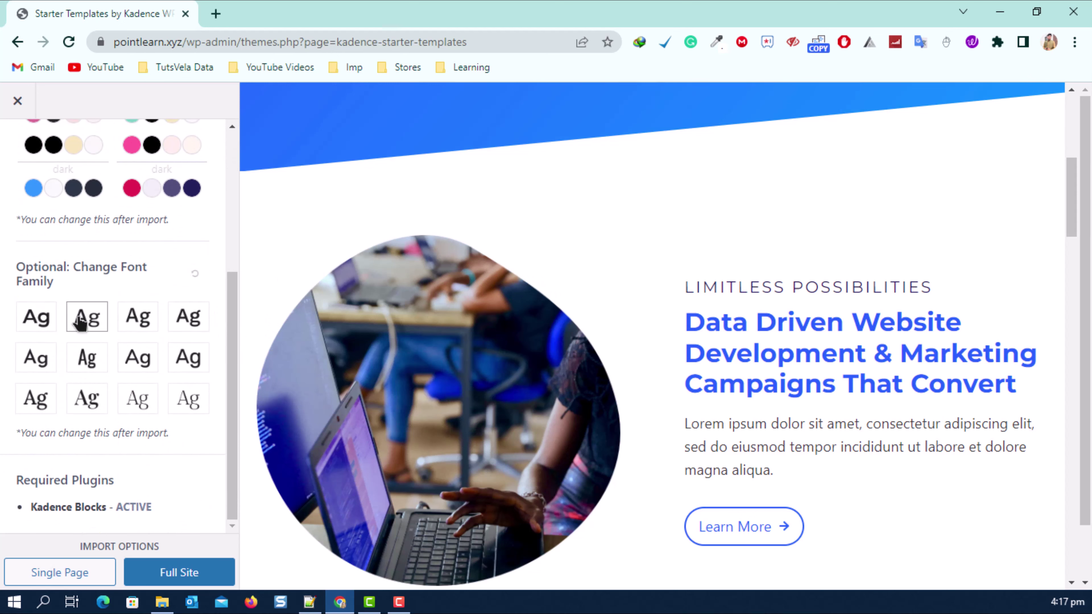
{"action": "scroll", "coordinate": [68, 423], "scroll_direction": "down", "scroll_amount": 2}
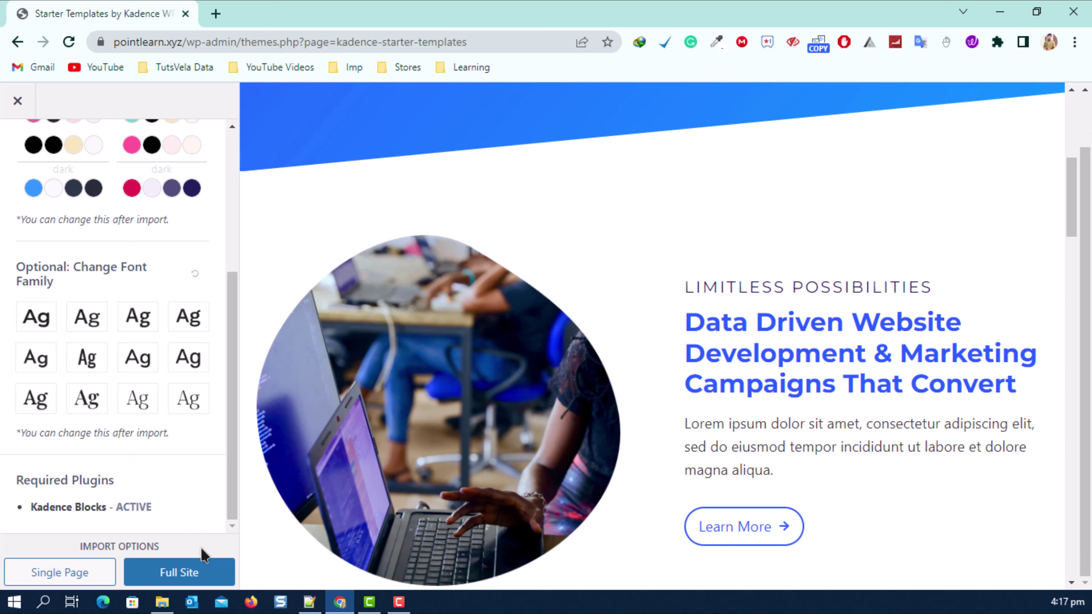
{"action": "left_click", "coordinate": [172, 553]}
Start the Full Site import and check the Import Details and Advanced Settings panels.
{"action": "left_click", "coordinate": [178, 561]}
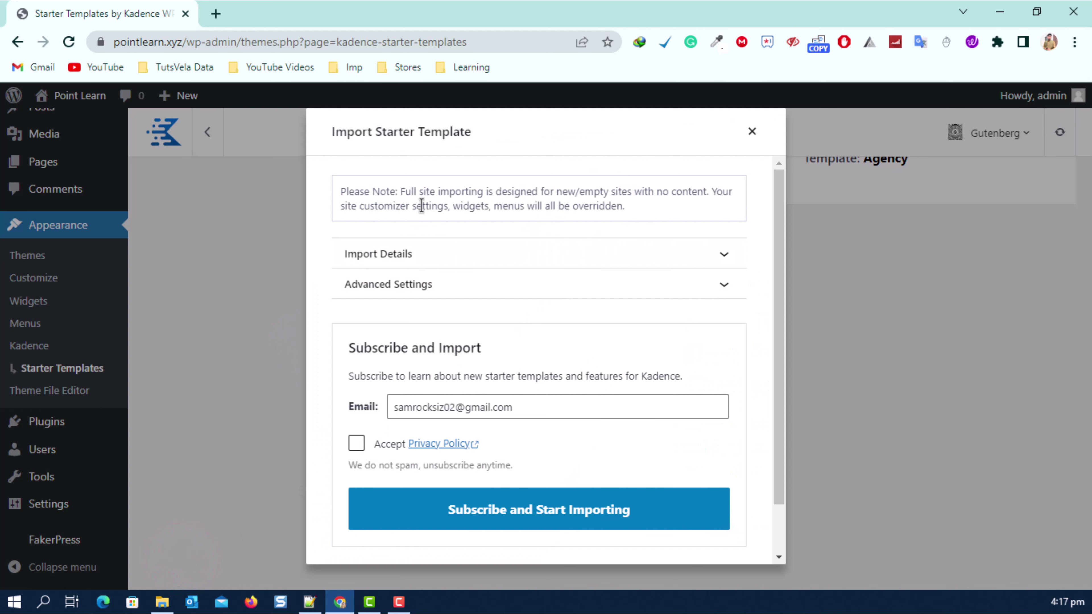
{"action": "left_click", "coordinate": [684, 249]}
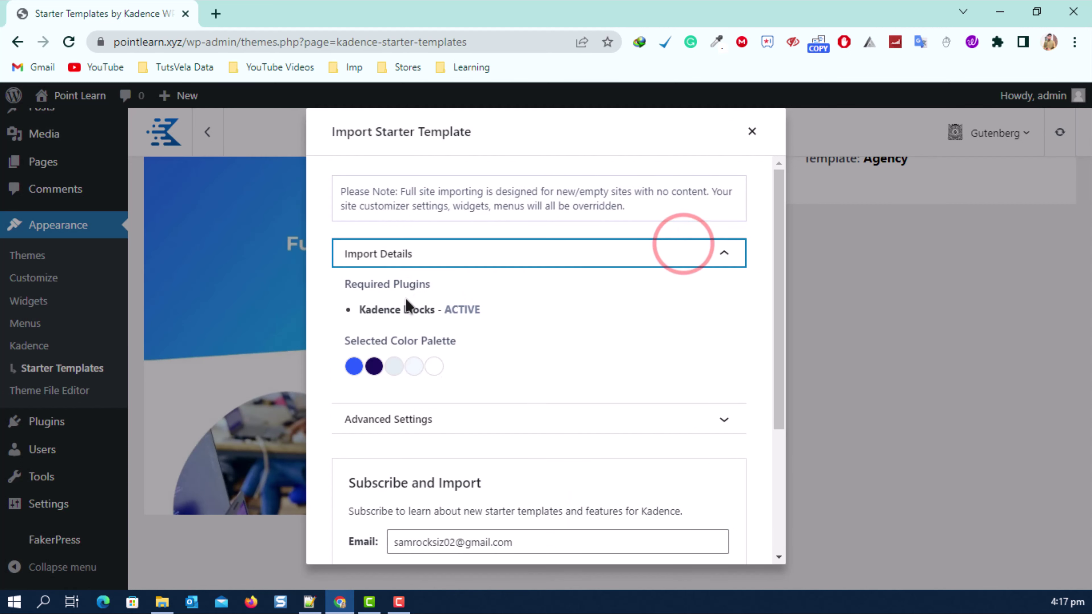
{"action": "left_click", "coordinate": [447, 258]}
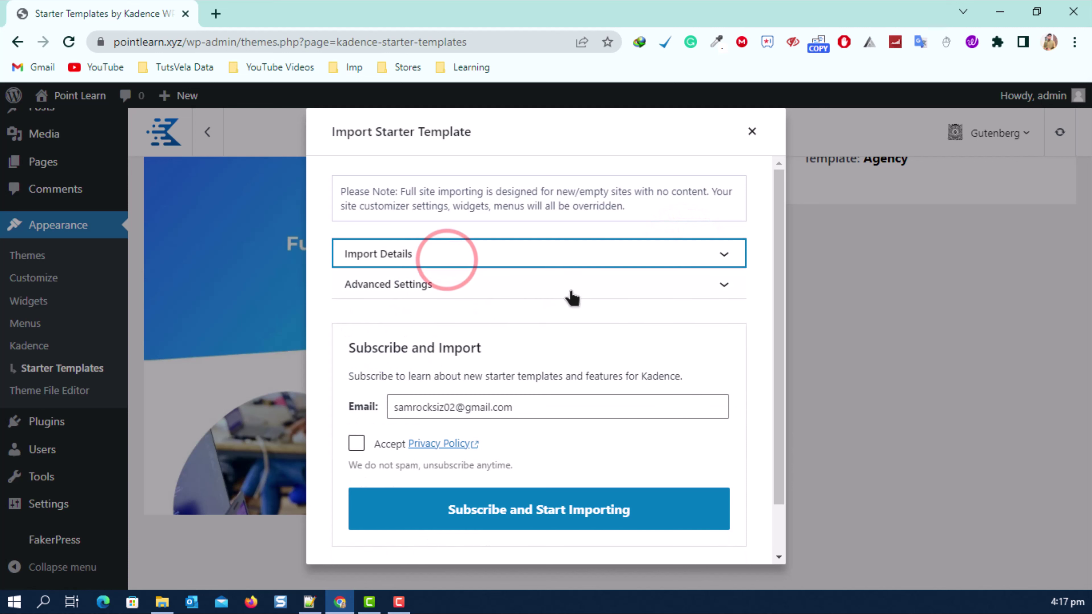
{"action": "left_click", "coordinate": [582, 286]}
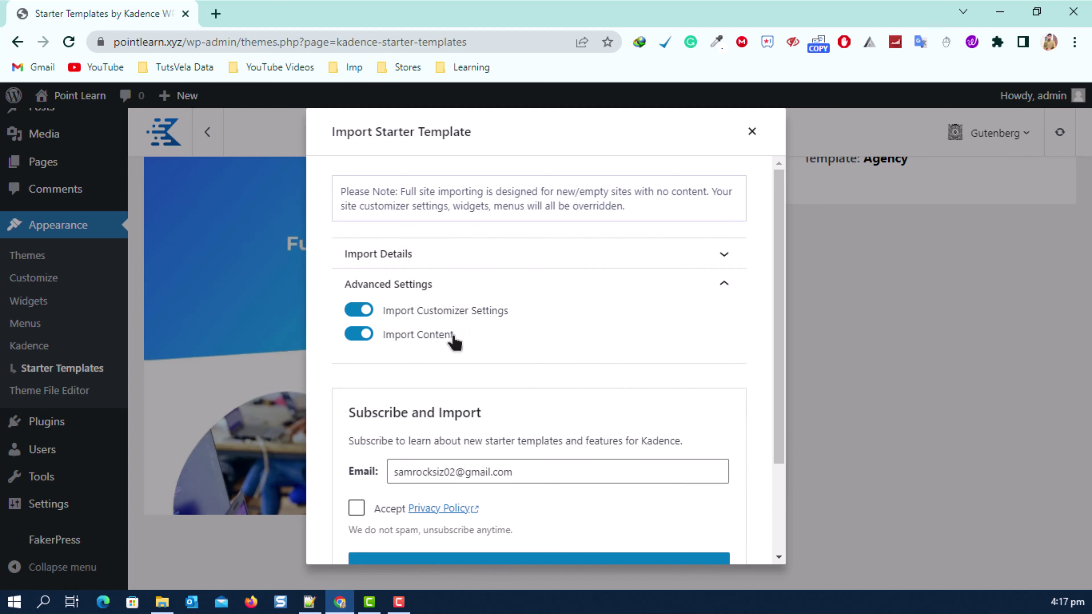
{"action": "left_click", "coordinate": [576, 286]}
Accept the privacy policy and start importing without subscribing.
{"action": "scroll", "coordinate": [580, 290], "scroll_direction": "down", "scroll_amount": 2}
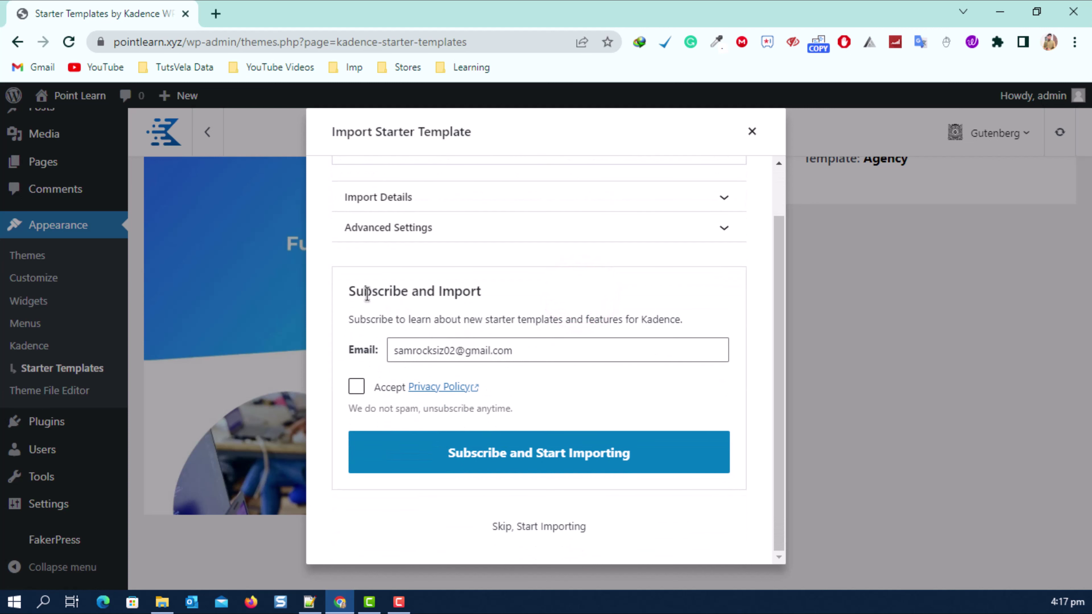
{"action": "left_click_drag", "start_coordinate": [352, 292], "coordinate": [479, 292]}
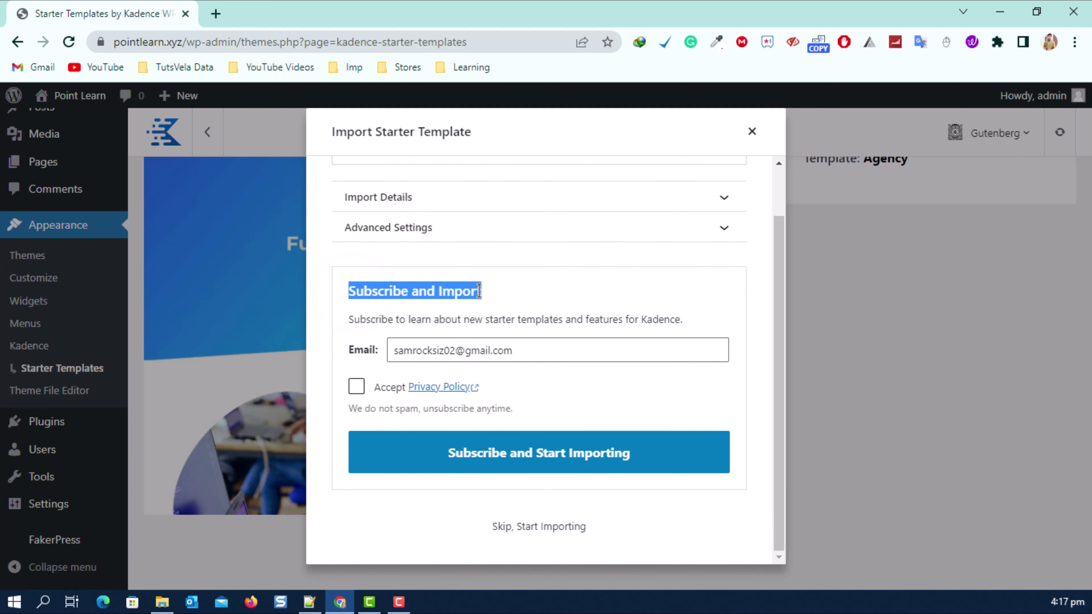
{"action": "left_click", "coordinate": [356, 385]}
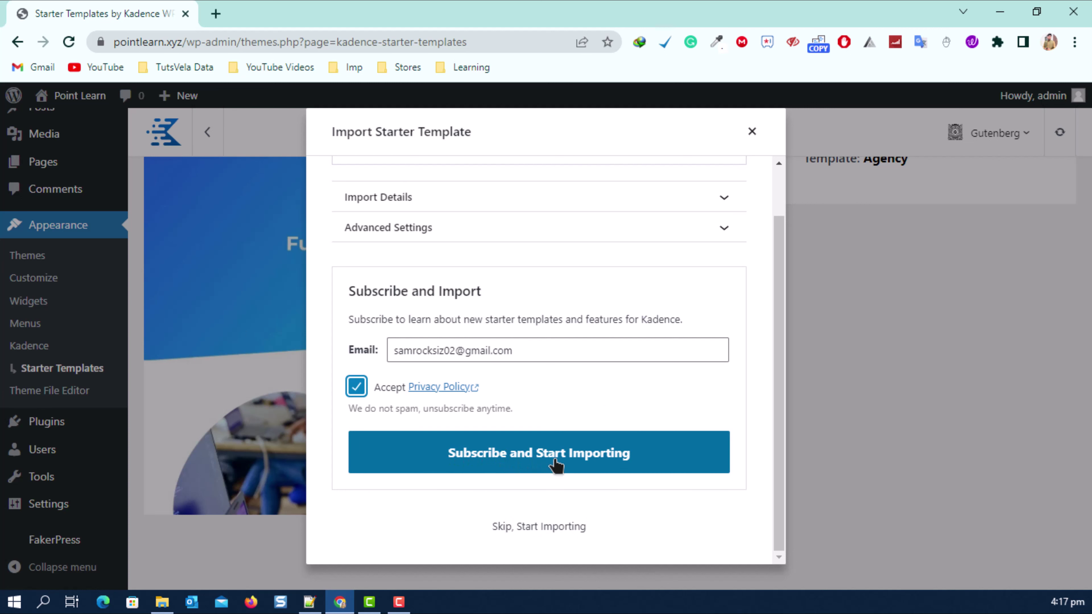
{"action": "left_click", "coordinate": [522, 535]}
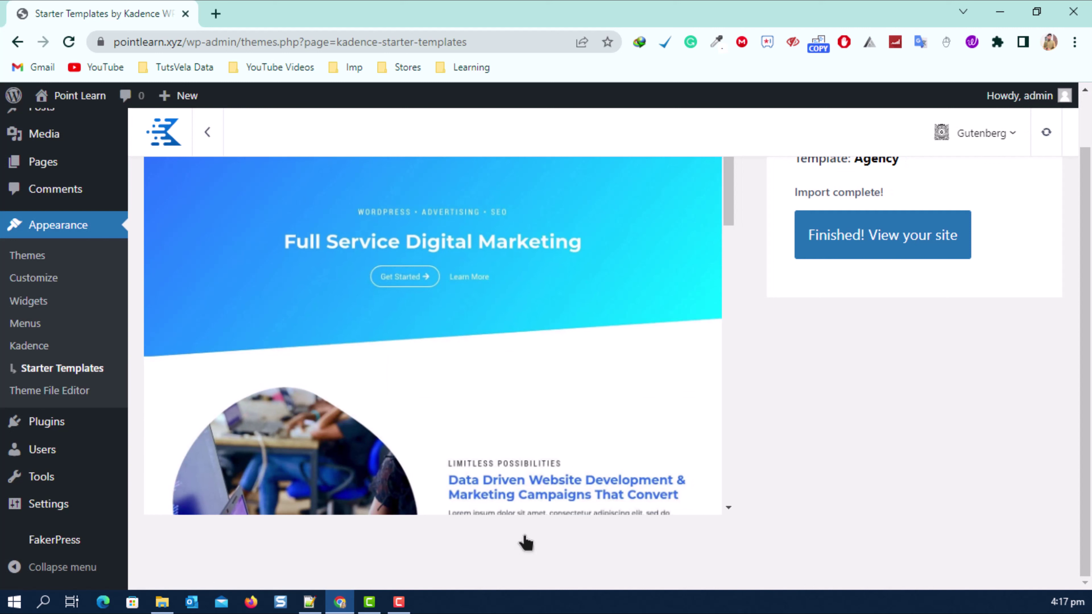
Visit the live Point Learn site from the admin bar once the import completes.
{"action": "scroll", "coordinate": [860, 275], "scroll_direction": "up", "scroll_amount": 2}
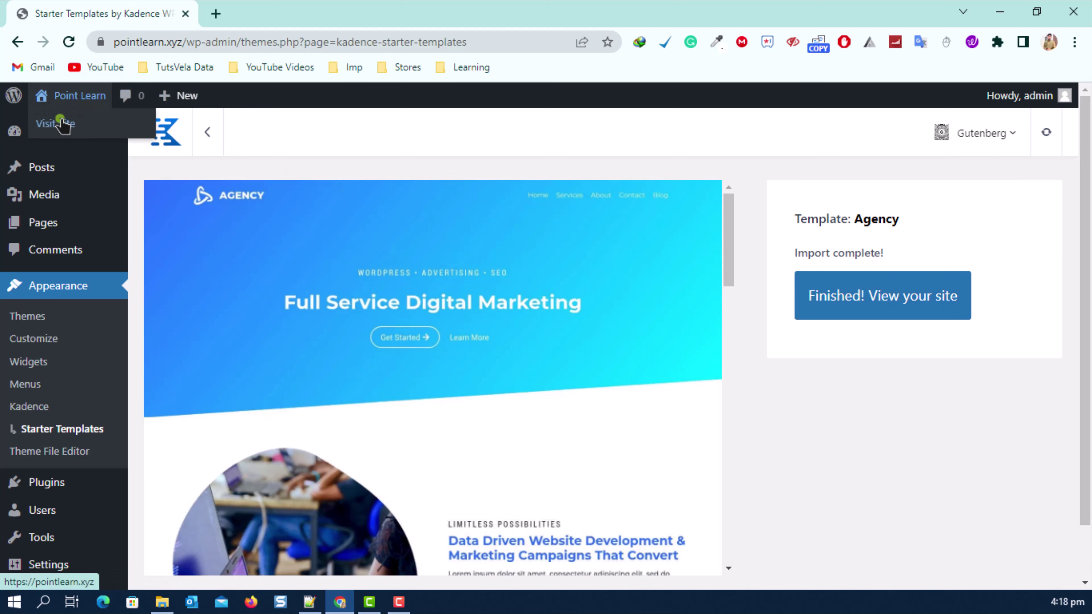
{"action": "left_click", "coordinate": [60, 122]}
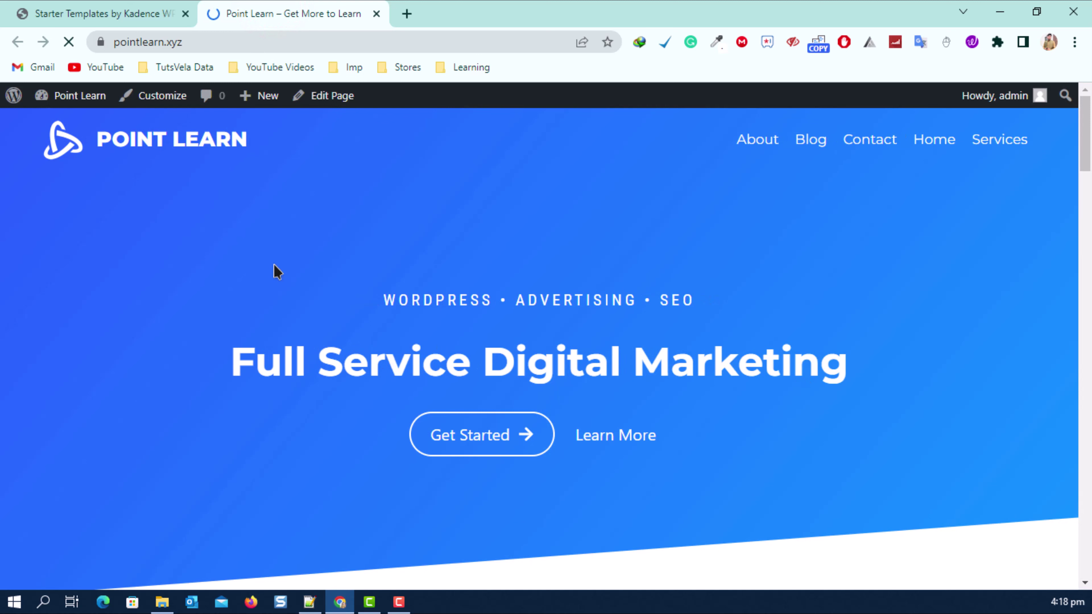
Go to the site's Blog page and scroll through demo posts like 'Fuga eos a ex'.
{"action": "left_click", "coordinate": [813, 138]}
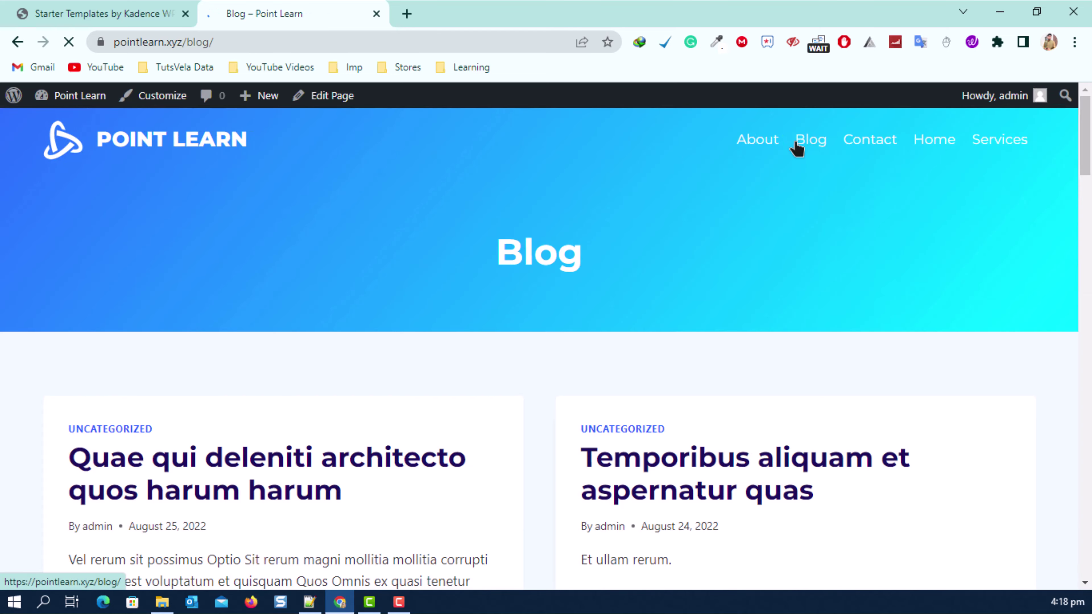
{"action": "scroll", "coordinate": [429, 215], "scroll_direction": "down", "scroll_amount": 3}
{"action": "scroll", "coordinate": [429, 215], "scroll_direction": "down", "scroll_amount": 15}
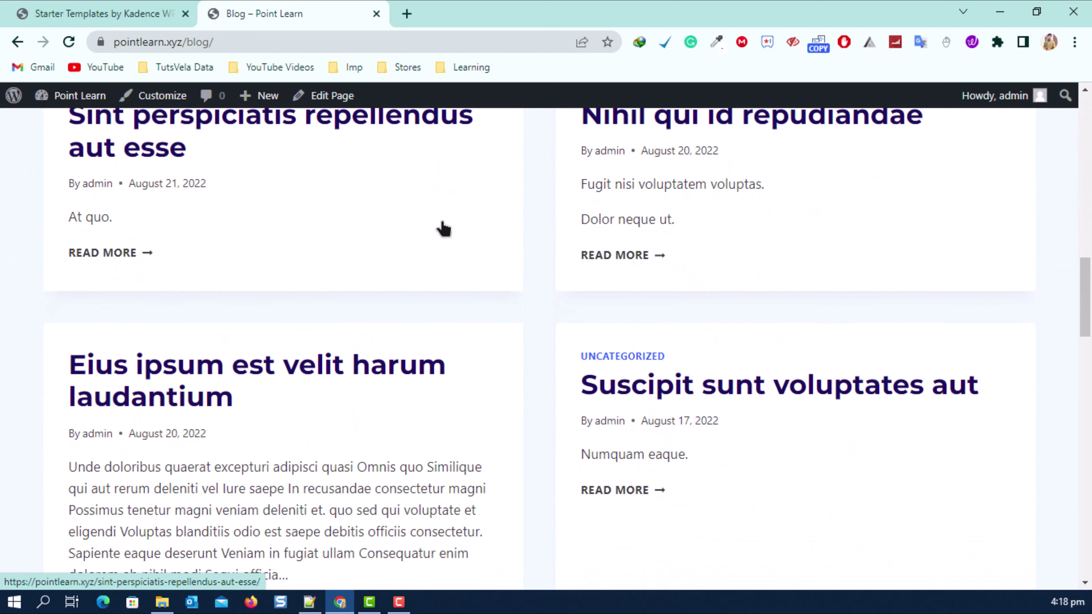
{"action": "scroll", "coordinate": [615, 253], "scroll_direction": "down", "scroll_amount": 15}
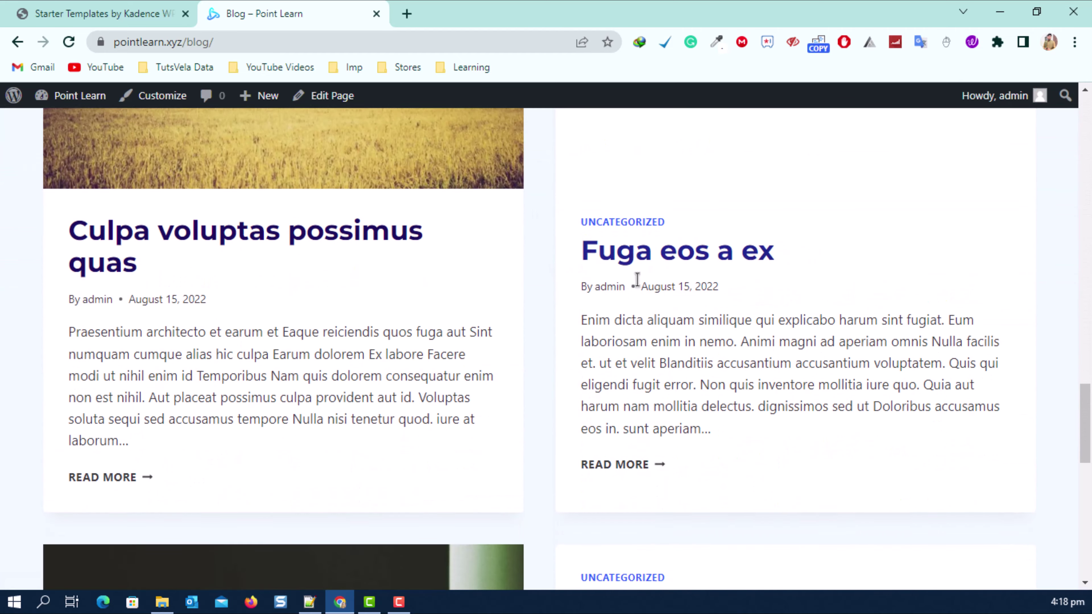